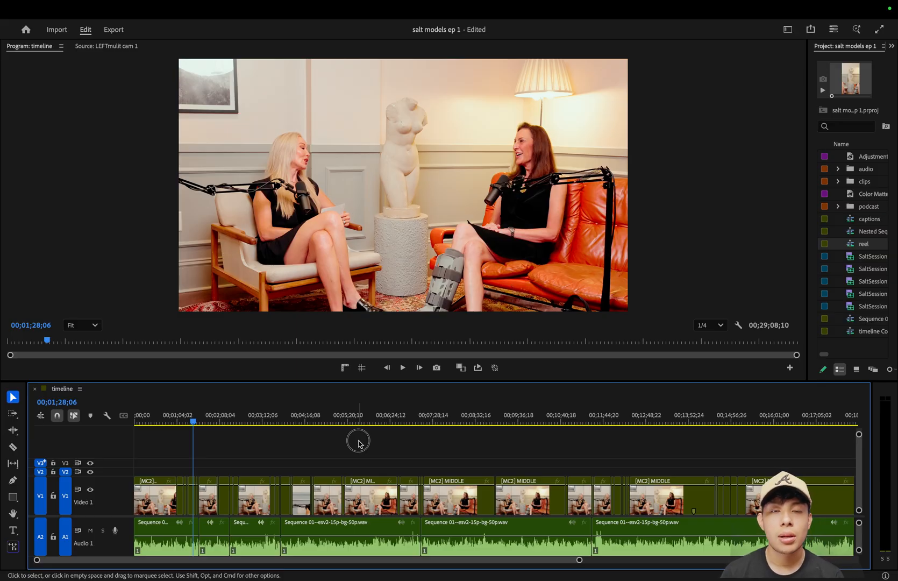
{"action": "key", "text": "minus"}
{"action": "key", "text": "minus"}
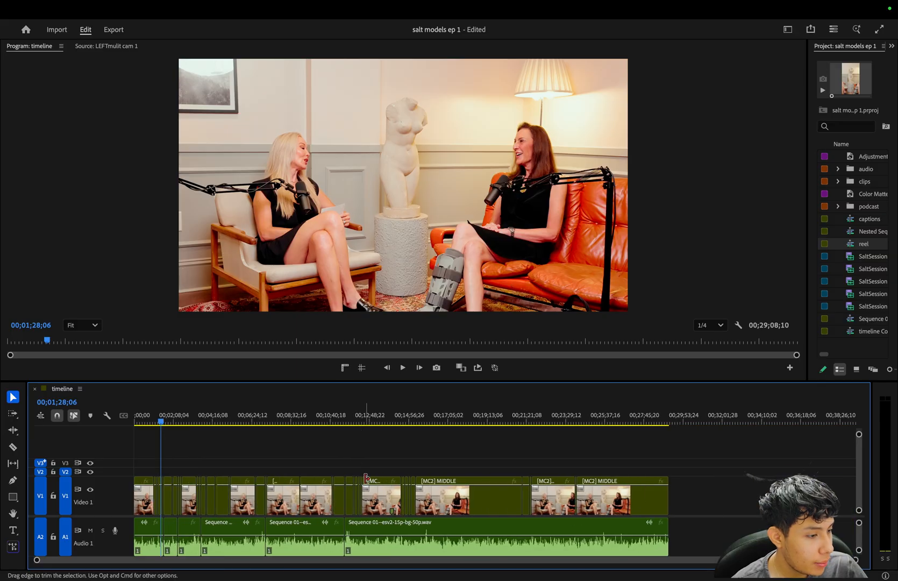
{"action": "key", "text": "equal"}
{"action": "key", "text": "equal"}
{"action": "key", "text": "minus"}
{"action": "key", "text": "minus"}
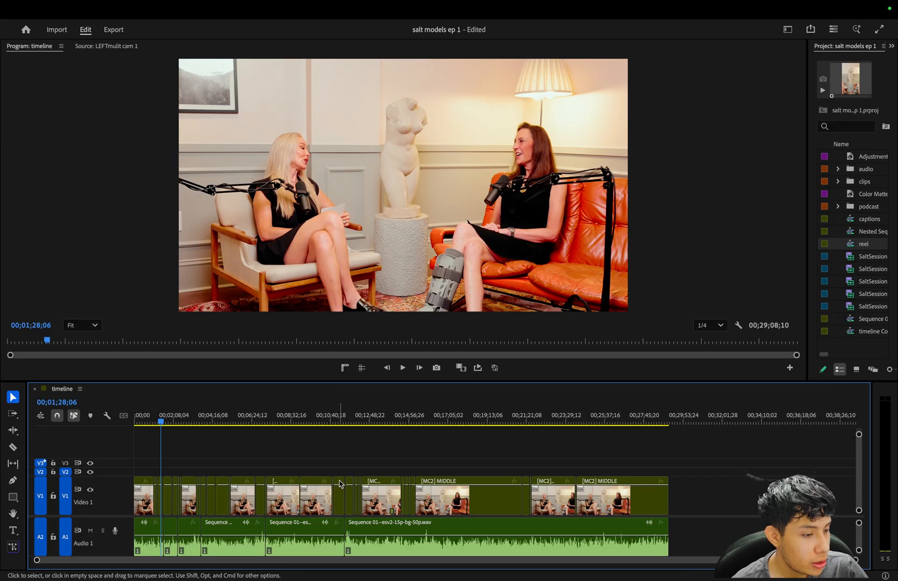
{"action": "right_click", "coordinate": [339, 483]}
{"action": "left_click", "coordinate": [292, 463]}
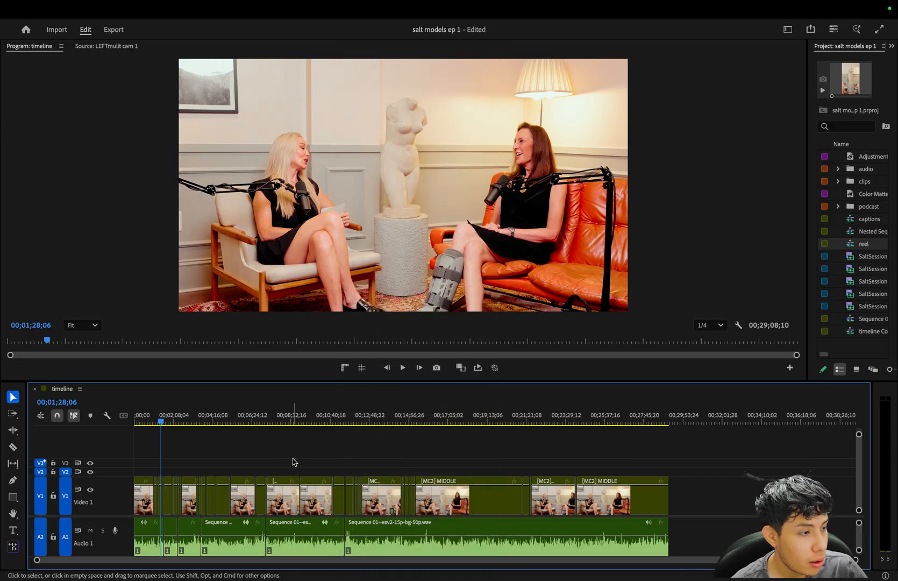
{"action": "key", "text": "equal"}
{"action": "key", "text": "equal"}
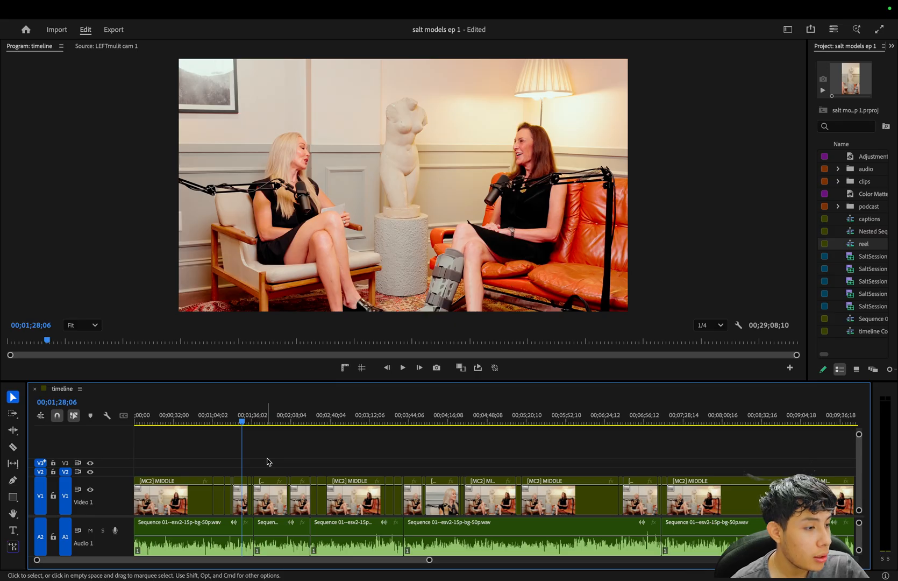
{"action": "key", "text": "equal"}
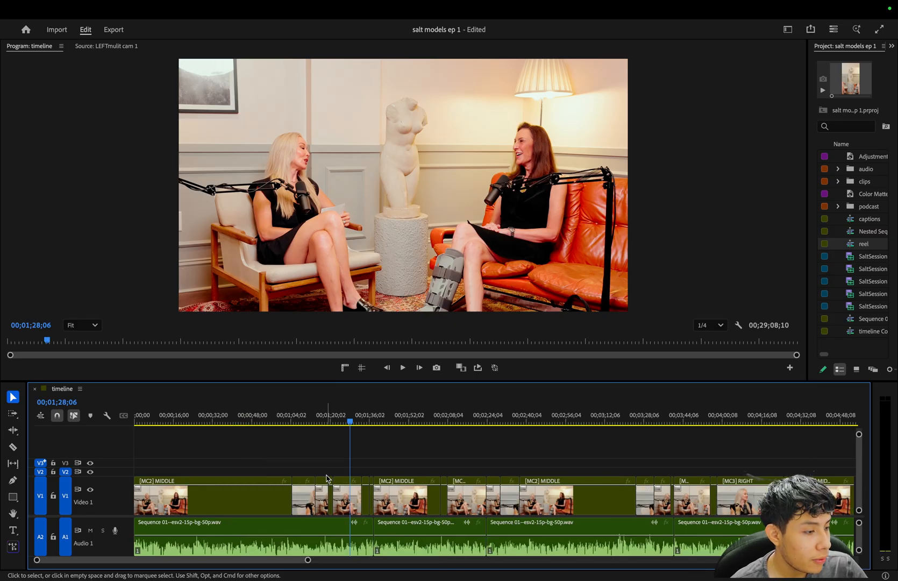
{"action": "key", "text": "equal"}
{"action": "scroll", "coordinate": [329, 472], "scroll_direction": "down", "scroll_amount": 2}
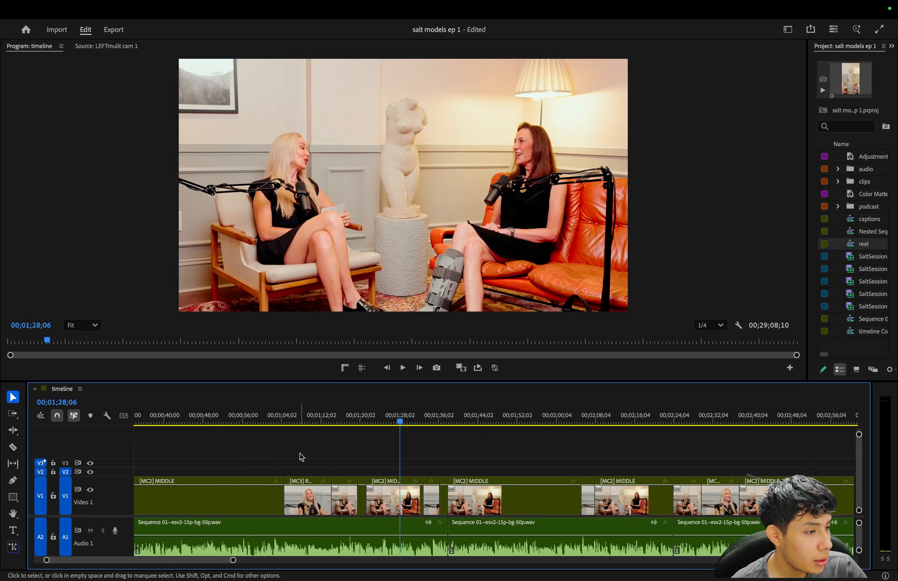
Change the timeline sequence's frame size from widescreen to a vertical 9:16 format and check the framing at 00;01;45;03.
{"action": "mouse_move", "coordinate": [125, 4]}
{"action": "left_click", "coordinate": [175, 7]}
{"action": "left_click", "coordinate": [180, 21]}
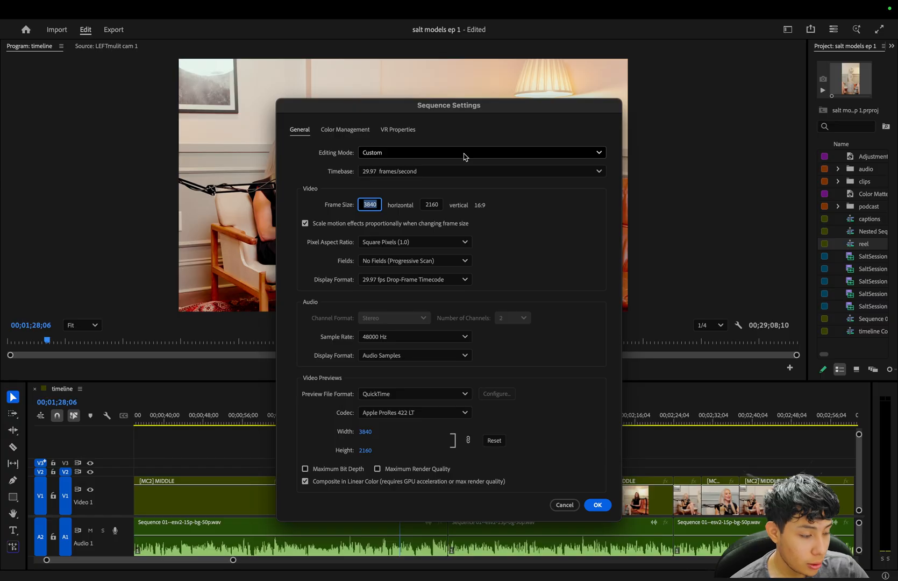
{"action": "type", "text": "10"}
{"action": "left_click", "coordinate": [438, 207]}
{"action": "key", "text": "Return"}
{"action": "left_click_drag", "start_coordinate": [361, 422], "coordinate": [354, 423]}
{"action": "left_click", "coordinate": [481, 423]}
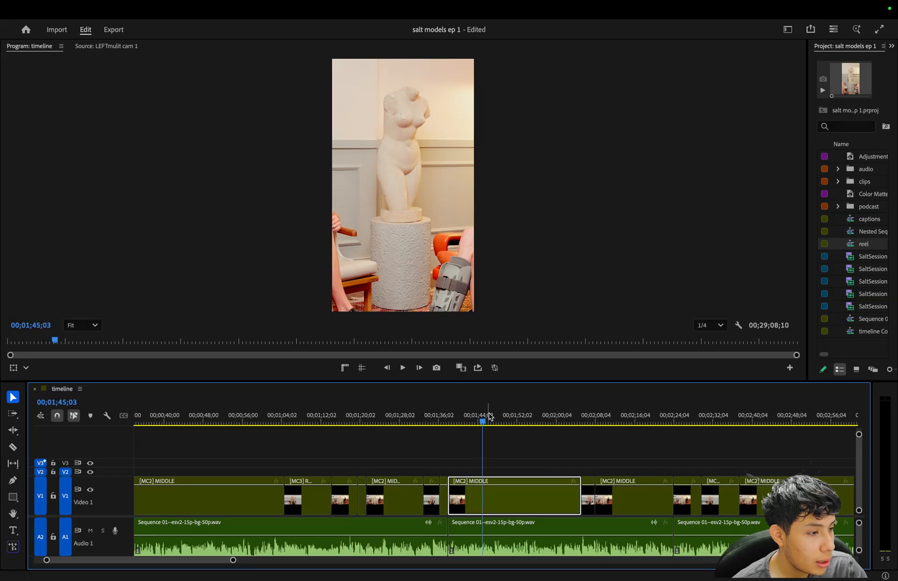
{"action": "left_click", "coordinate": [381, 425]}
{"action": "key", "text": "a"}
{"action": "key", "text": "minus"}
{"action": "key", "text": "minus"}
{"action": "key", "text": "minus"}
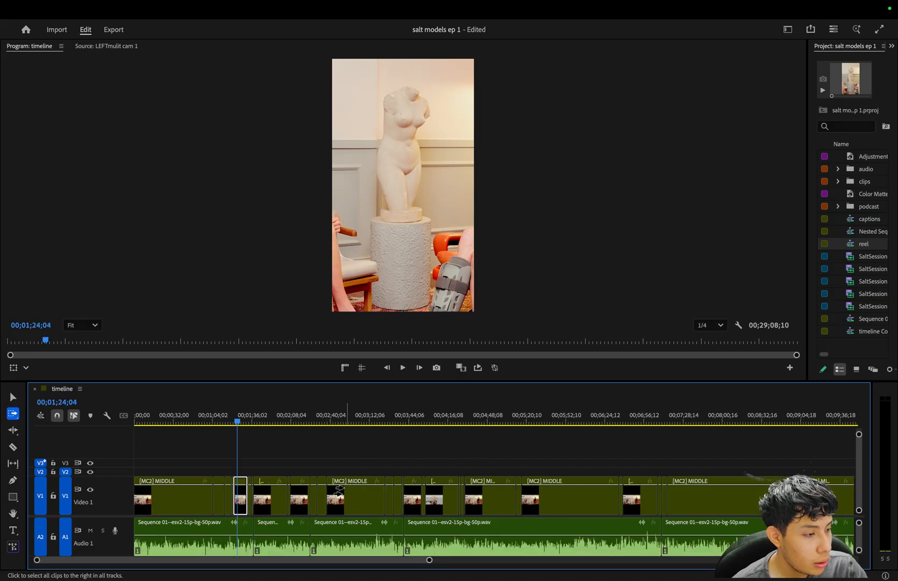
{"action": "left_click", "coordinate": [145, 506]}
{"action": "key", "text": "minus"}
{"action": "key", "text": "v"}
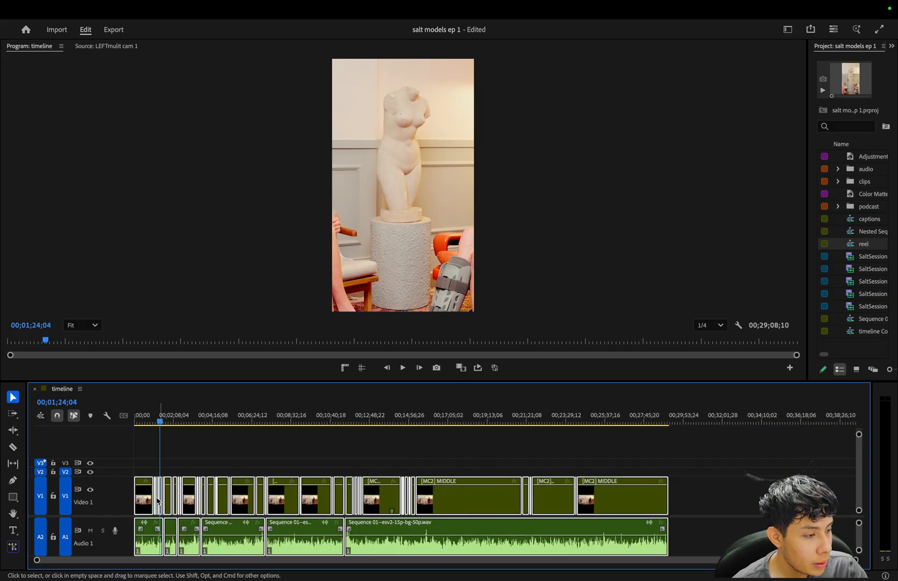
{"action": "right_click", "coordinate": [147, 506]}
{"action": "left_click", "coordinate": [140, 447]}
Apply Fill frame to all the video clips on Video 1.
{"action": "left_click_drag", "start_coordinate": [139, 449], "coordinate": [664, 506]}
{"action": "right_click", "coordinate": [630, 498]}
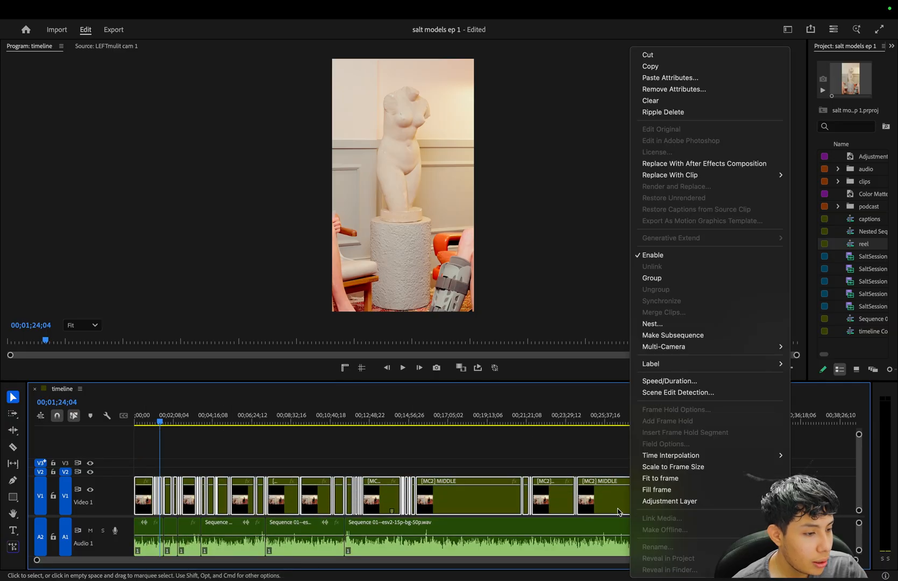
{"action": "mouse_move", "coordinate": [724, 457]}
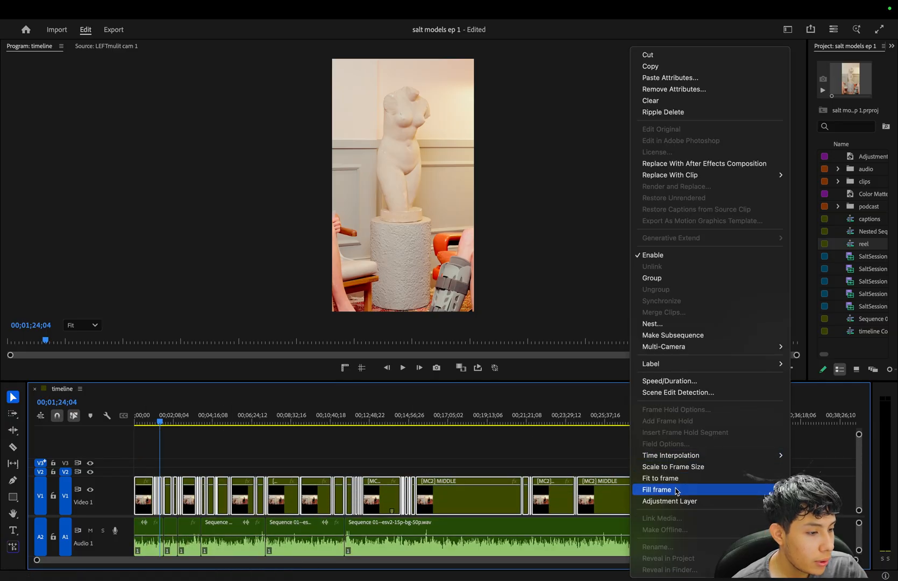
{"action": "left_click", "coordinate": [674, 489]}
{"action": "key", "text": "equal"}
{"action": "key", "text": "equal"}
{"action": "key", "text": "equal"}
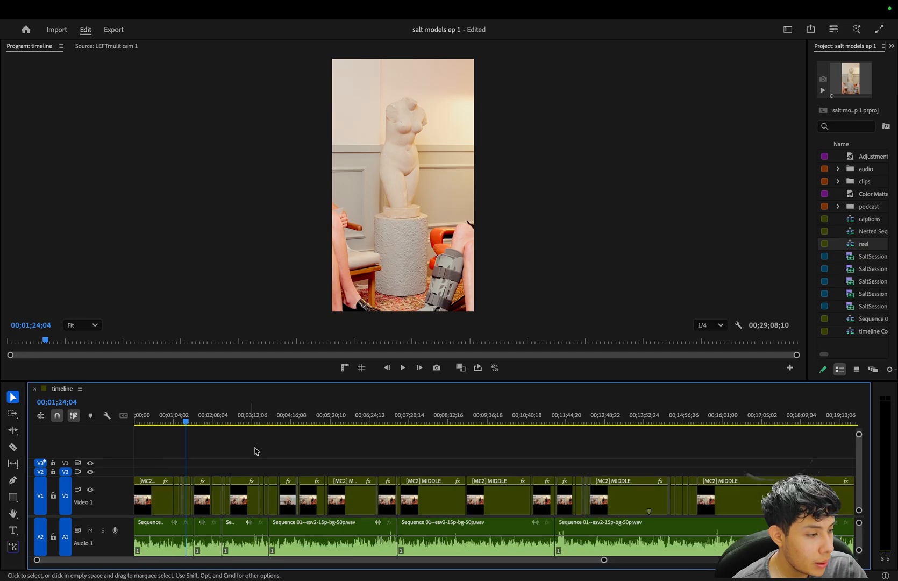
Place the playhead at 00;01;44;29 and show the Effect Controls.
{"action": "key", "text": "equal"}
{"action": "left_click_drag", "start_coordinate": [460, 420], "coordinate": [598, 422]}
{"action": "scroll", "coordinate": [609, 439], "scroll_direction": "right", "scroll_amount": 3}
{"action": "key", "text": "minus"}
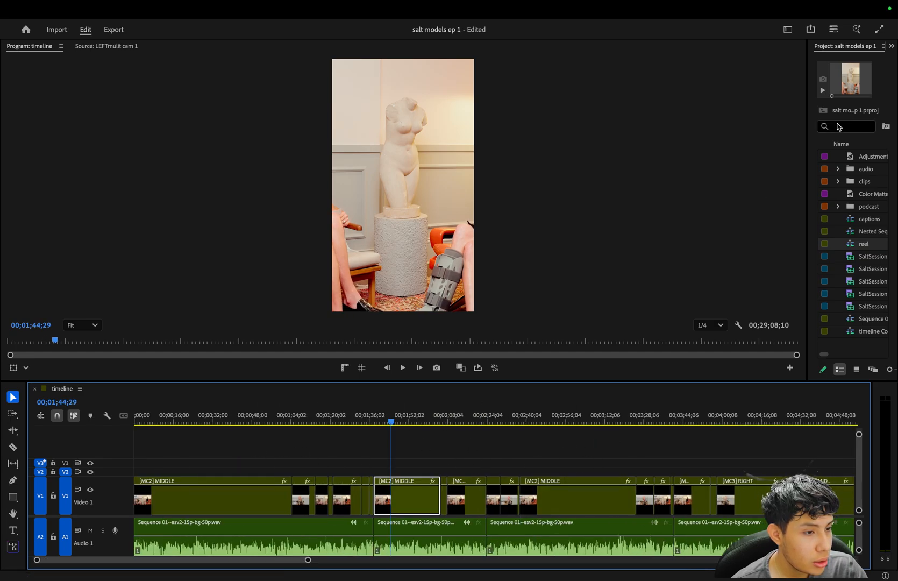
{"action": "left_click", "coordinate": [891, 46]}
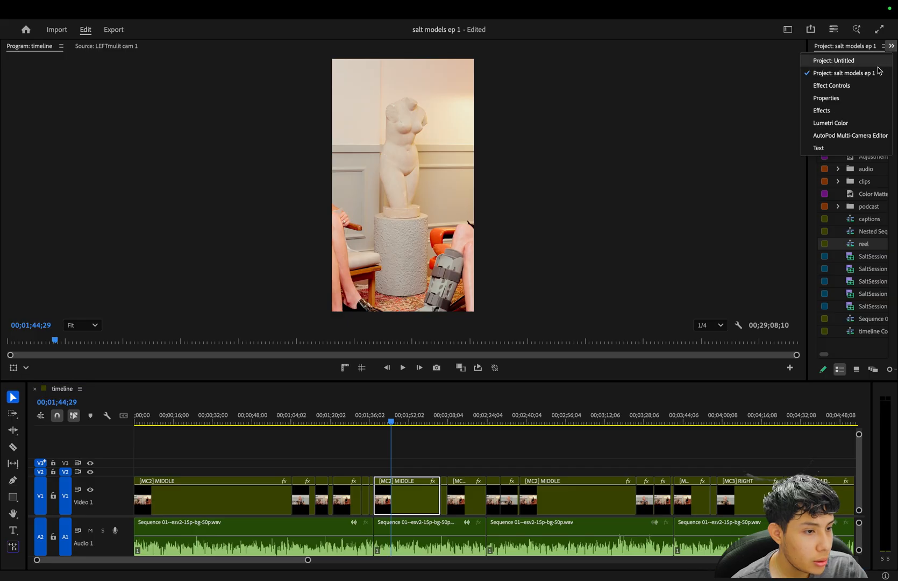
{"action": "left_click", "coordinate": [855, 87]}
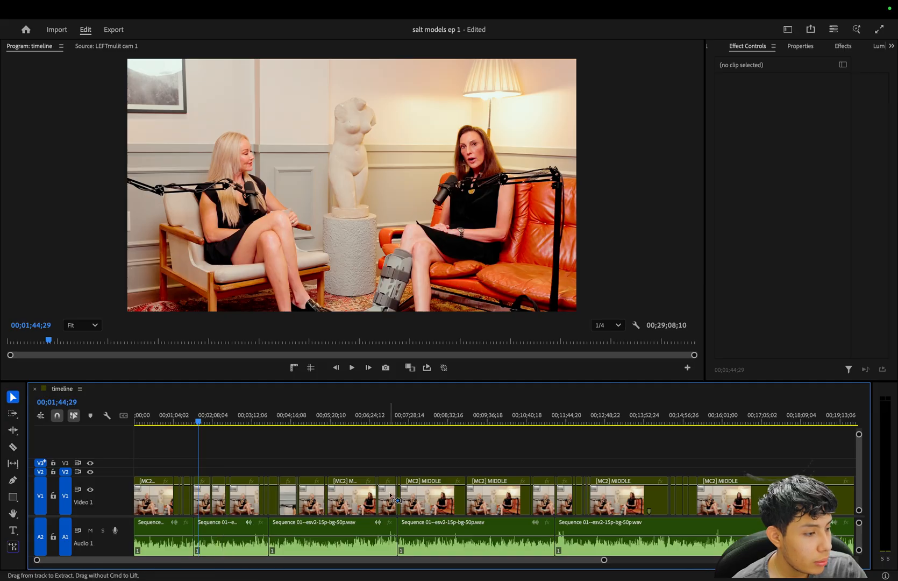
Add a sequence marker at the start of the [MC2] MIDDLE clip, at 00;01;37;28.
{"action": "key", "text": "equal"}
{"action": "key", "text": "equal"}
{"action": "key", "text": "equal"}
{"action": "key", "text": "equal"}
{"action": "left_click", "coordinate": [441, 415]}
{"action": "left_click", "coordinate": [512, 483]}
{"action": "left_click", "coordinate": [512, 453]}
{"action": "key", "text": "Up"}
{"action": "key", "text": "minus"}
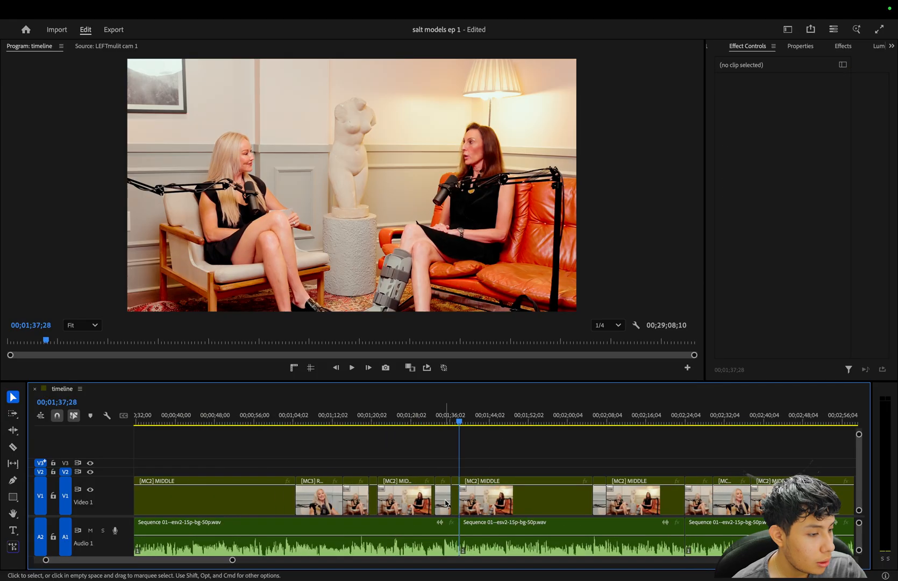
{"action": "key", "text": "equal"}
{"action": "key", "text": "equal"}
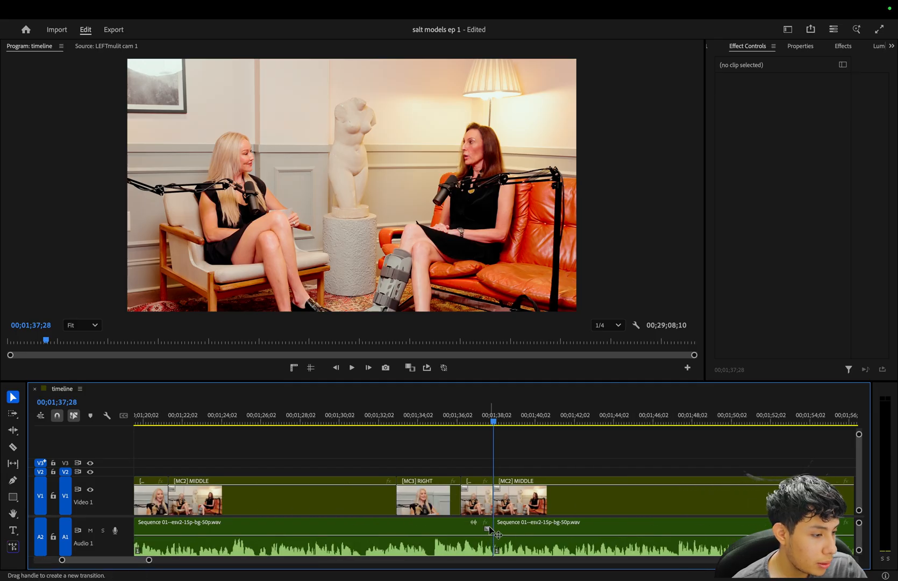
{"action": "key", "text": "m"}
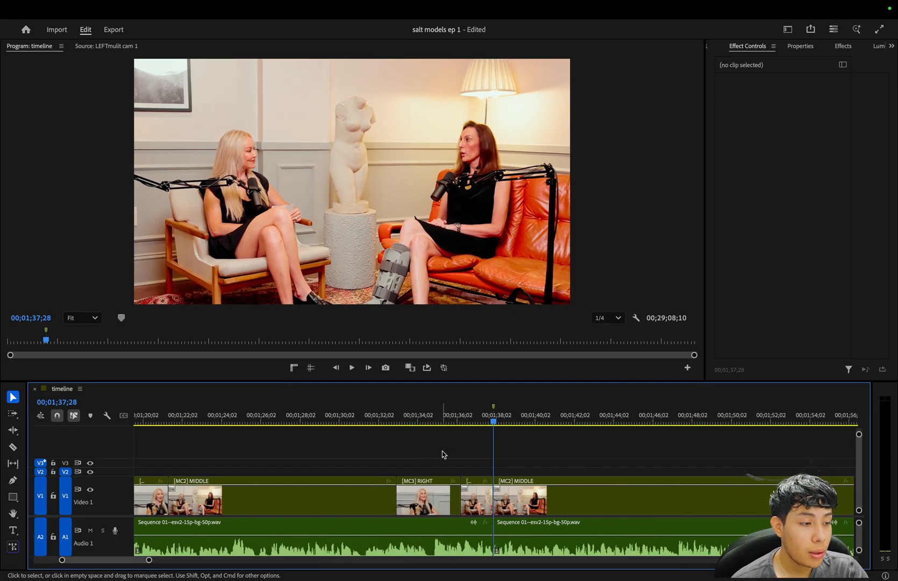
Play the conversation from the marker onward to find where the highlight segment should end.
{"action": "mouse_move", "coordinate": [468, 579]}
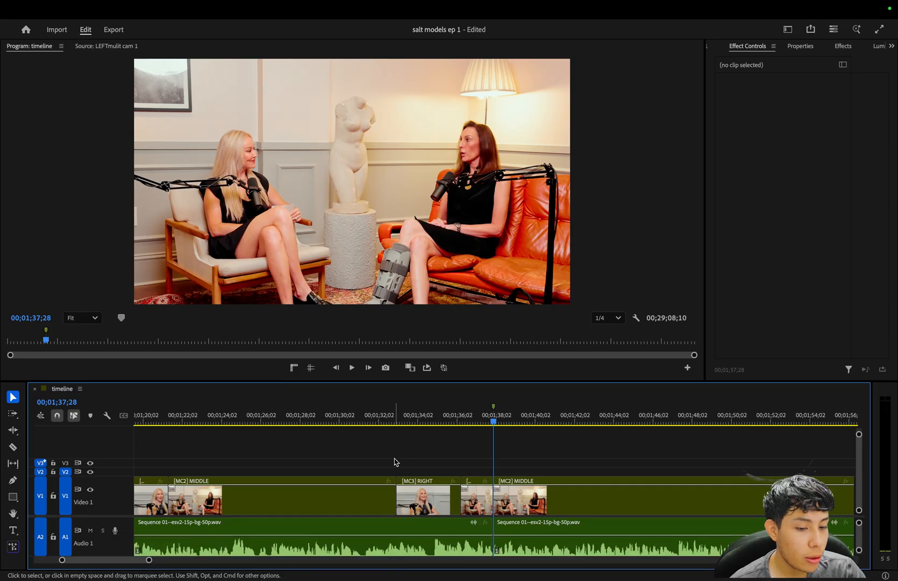
{"action": "key", "text": "minus"}
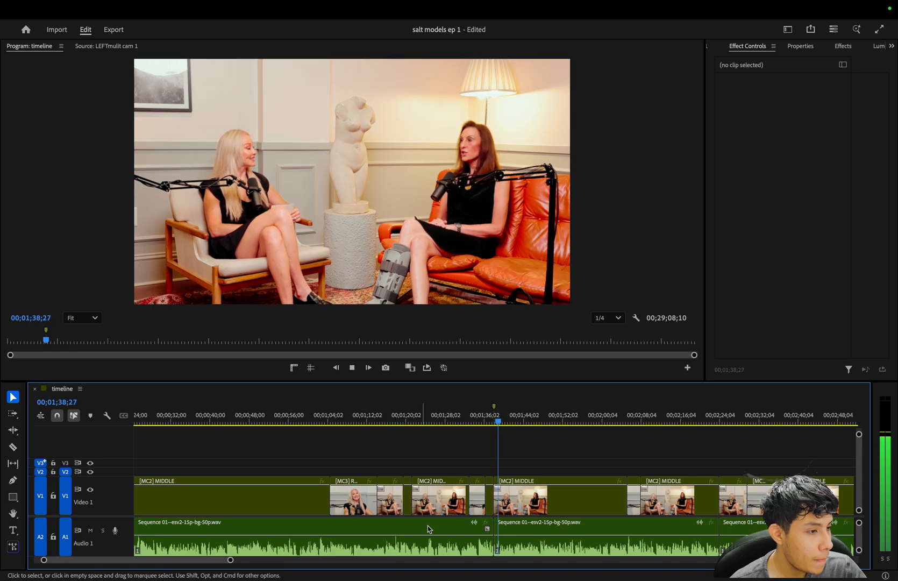
{"action": "key", "text": "equal"}
{"action": "key", "text": "equal"}
{"action": "key", "text": "equal"}
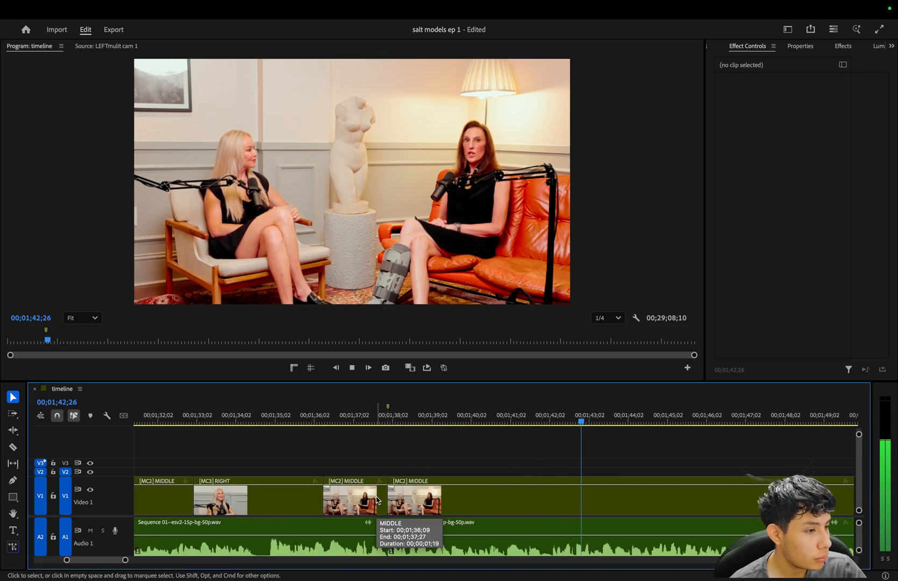
{"action": "scroll", "coordinate": [377, 500], "scroll_direction": "right", "scroll_amount": 3}
{"action": "key", "text": "minus"}
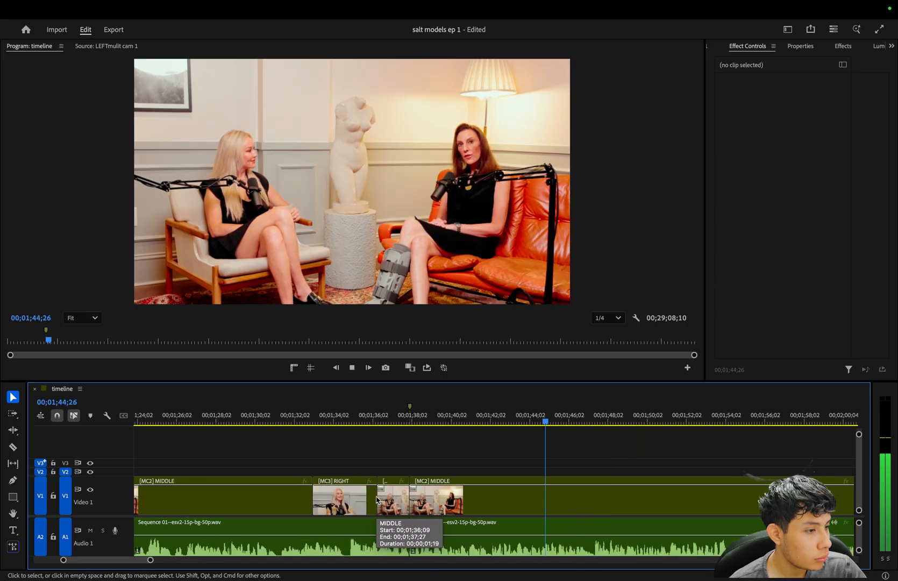
{"action": "scroll", "coordinate": [391, 462], "scroll_direction": "right", "scroll_amount": 1}
{"action": "scroll", "coordinate": [390, 462], "scroll_direction": "right", "scroll_amount": 5}
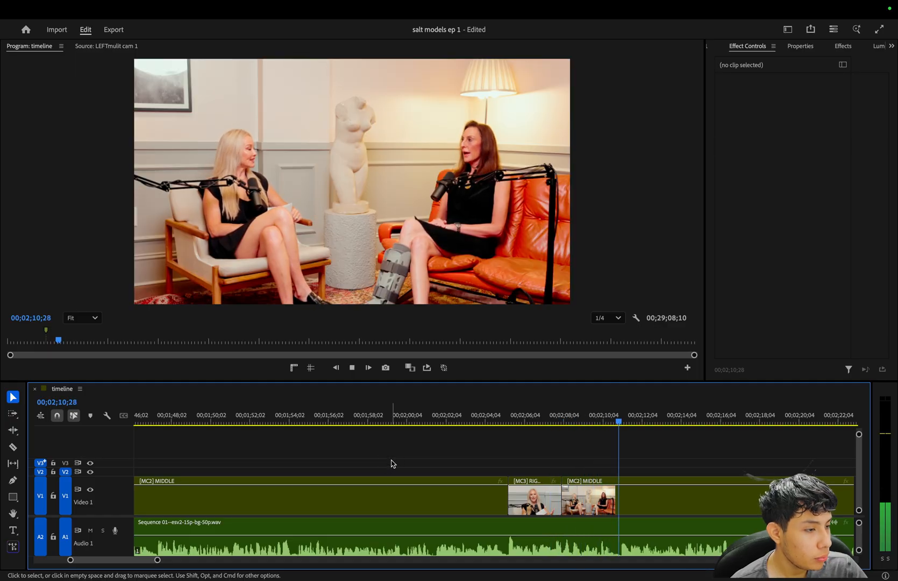
{"action": "key", "text": "minus"}
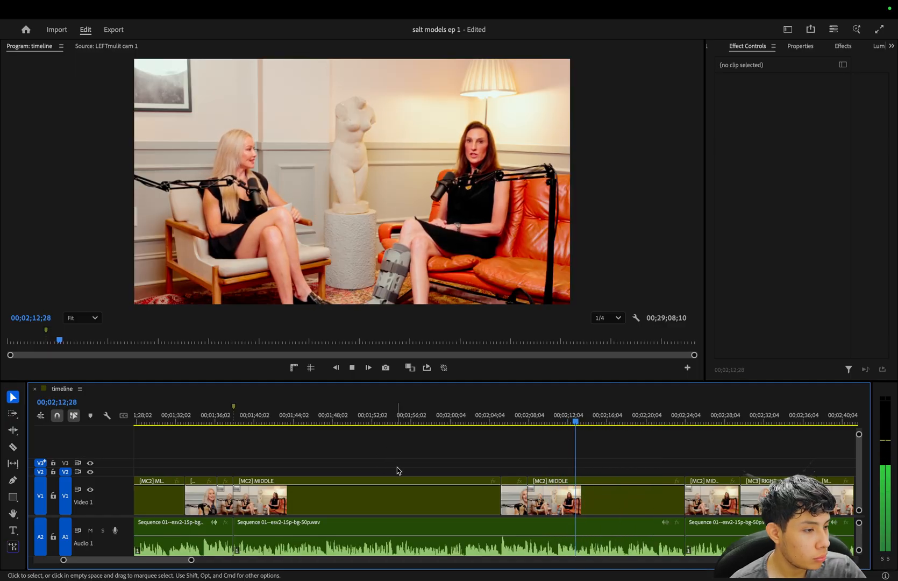
{"action": "key", "text": "equal"}
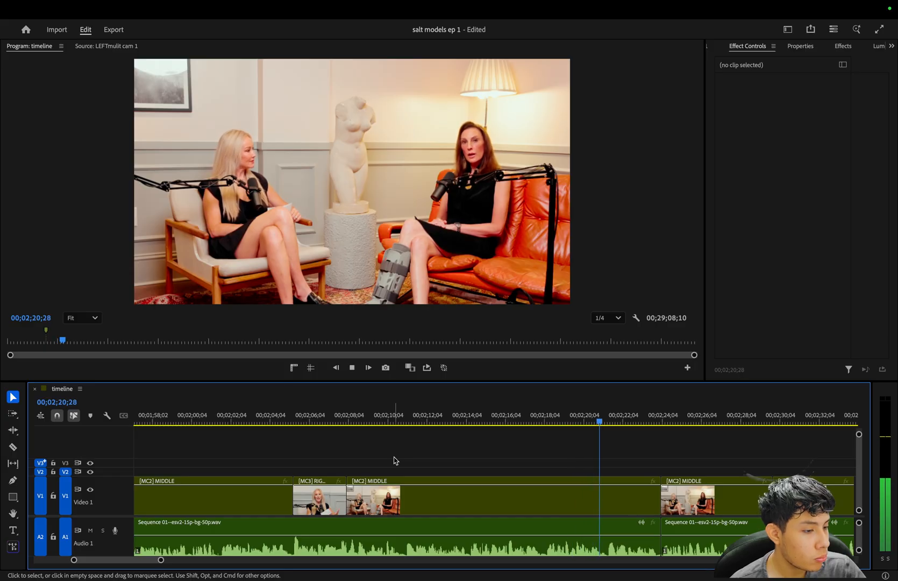
{"action": "key", "text": "equal"}
{"action": "scroll", "coordinate": [405, 465], "scroll_direction": "right", "scroll_amount": 1}
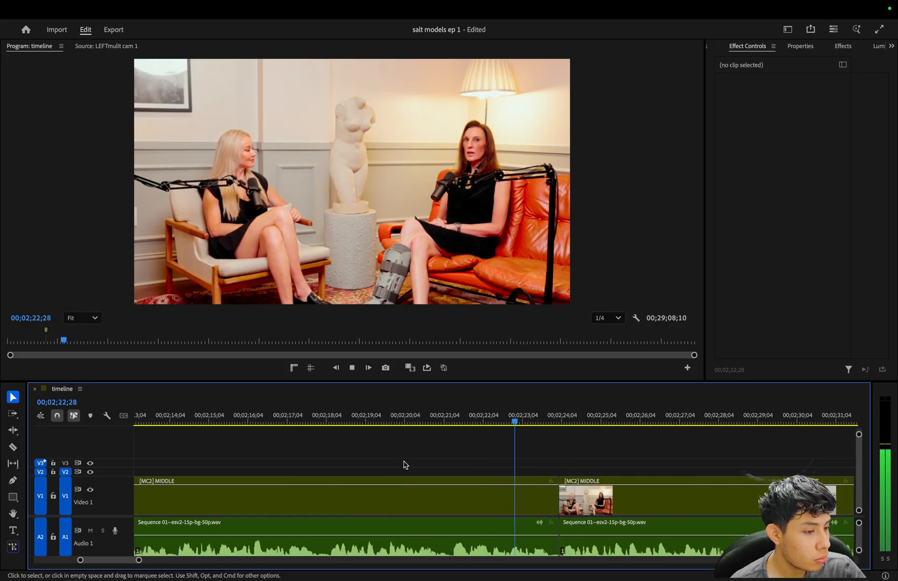
Mark the highlight segment with an In point at 00;01;37;28 and an Out point at the cut at 00;02;24;02.
{"action": "key", "text": "Down"}
{"action": "key", "text": "minus"}
{"action": "key", "text": "minus"}
{"action": "key", "text": "minus"}
{"action": "key", "text": "minus"}
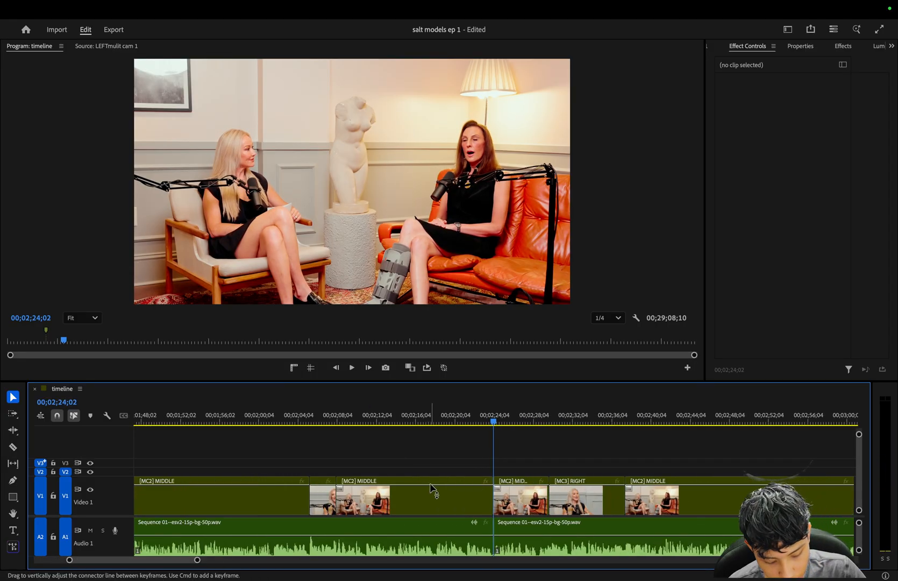
{"action": "key", "text": "o"}
{"action": "key", "text": "shift+i"}
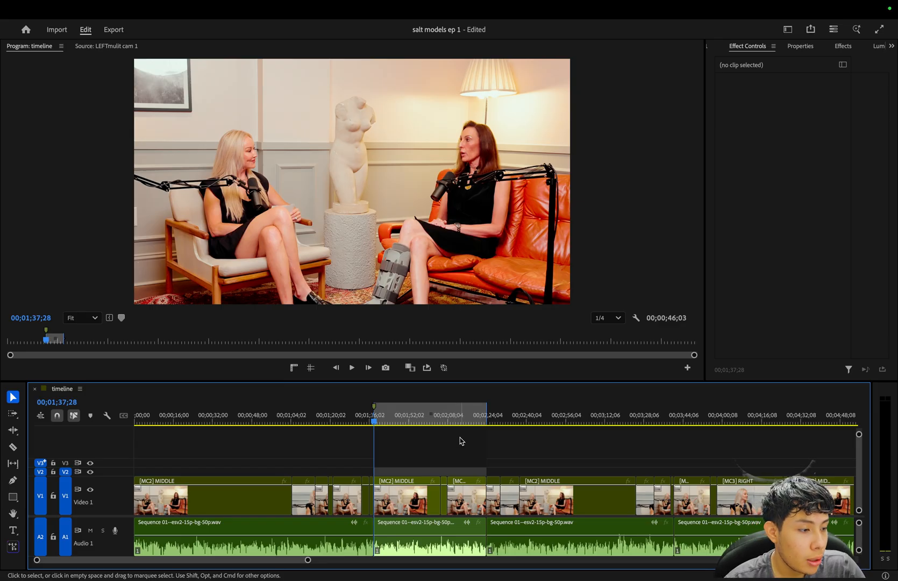
Assign the Violet label to all video and audio clips inside the marked In to Out range.
{"action": "scroll", "coordinate": [460, 437], "scroll_direction": "down", "scroll_amount": 5}
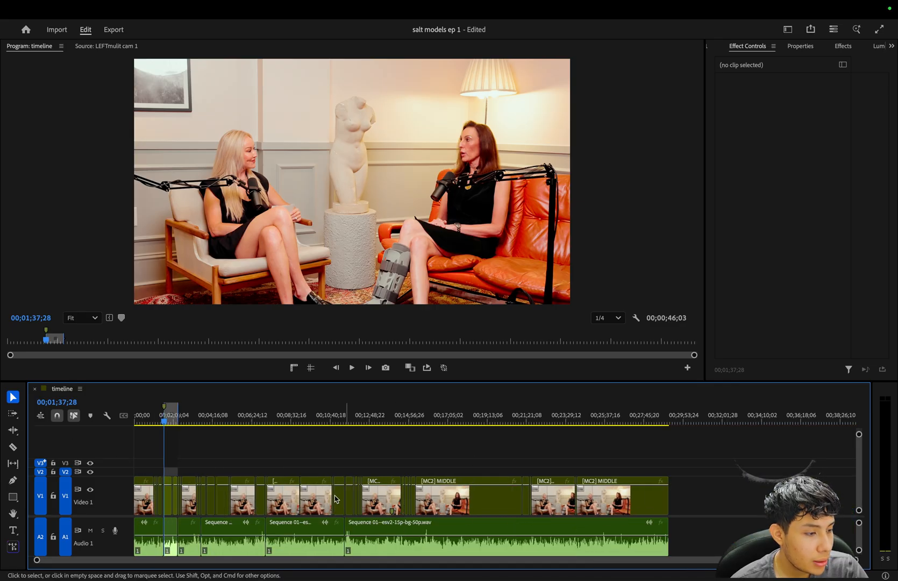
{"action": "scroll", "coordinate": [492, 449], "scroll_direction": "up", "scroll_amount": 7}
{"action": "left_click_drag", "start_coordinate": [520, 443], "coordinate": [686, 524]}
{"action": "right_click", "coordinate": [694, 503]}
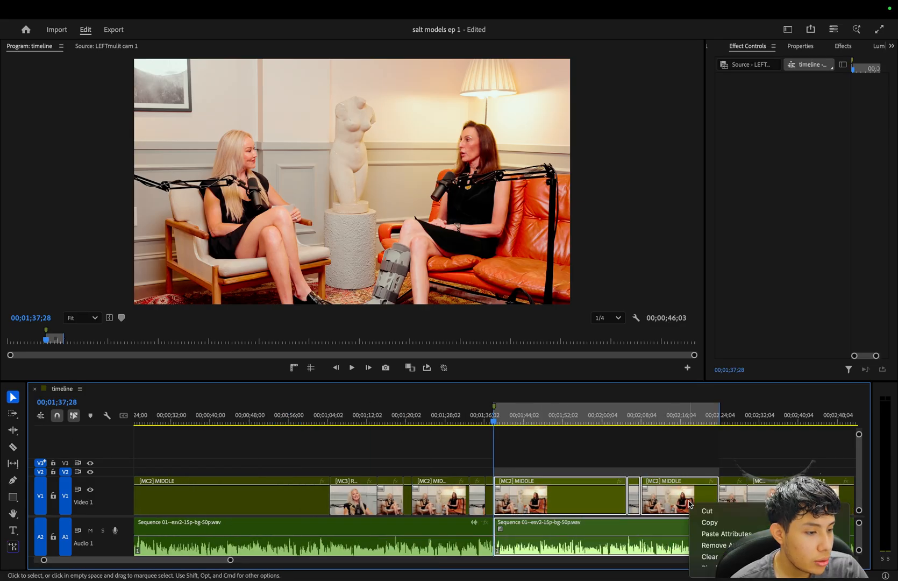
{"action": "mouse_move", "coordinate": [708, 437]}
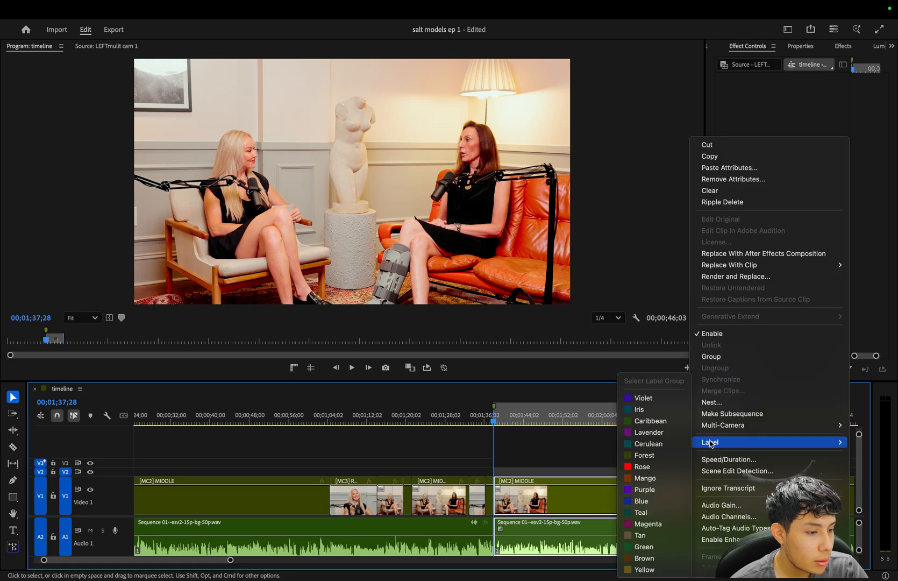
{"action": "left_click", "coordinate": [652, 398]}
{"action": "left_click", "coordinate": [598, 461]}
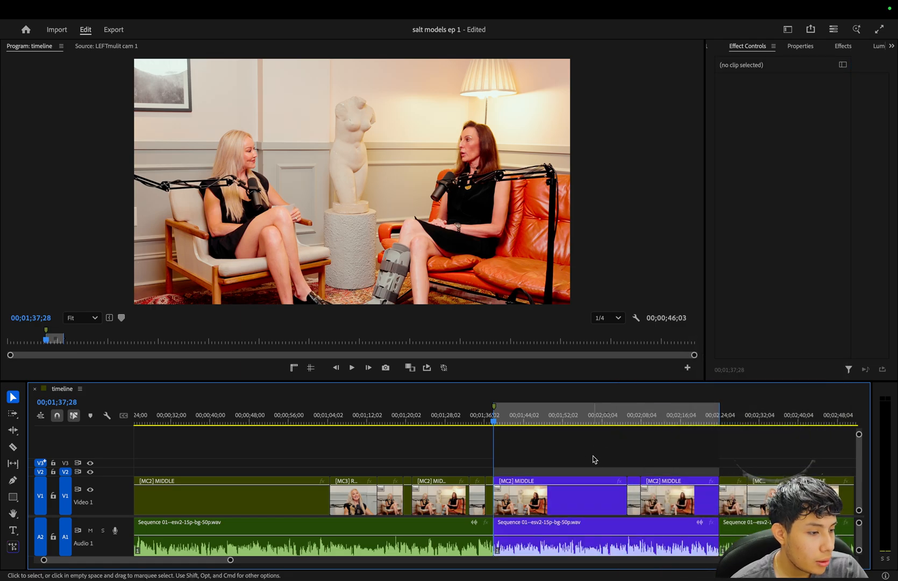
{"action": "key", "text": "minus"}
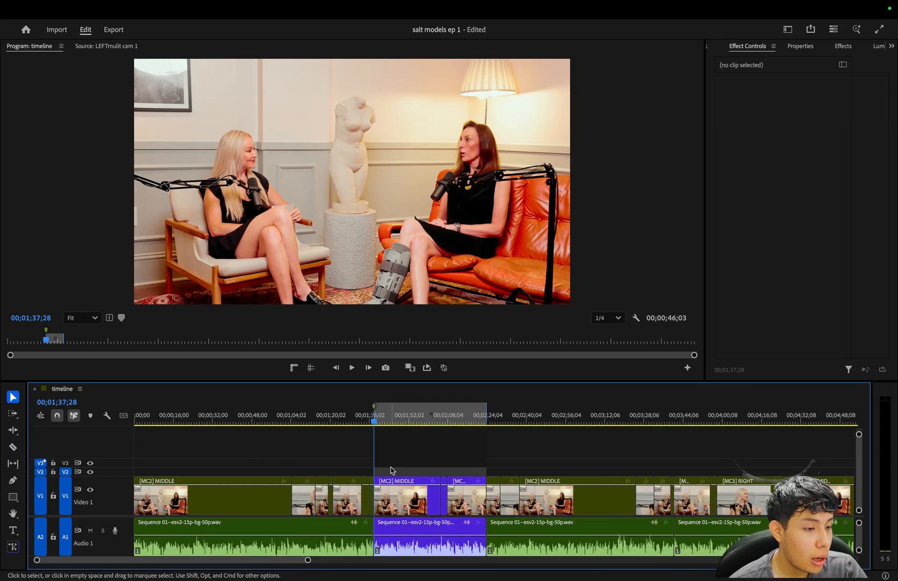
{"action": "key", "text": "minus"}
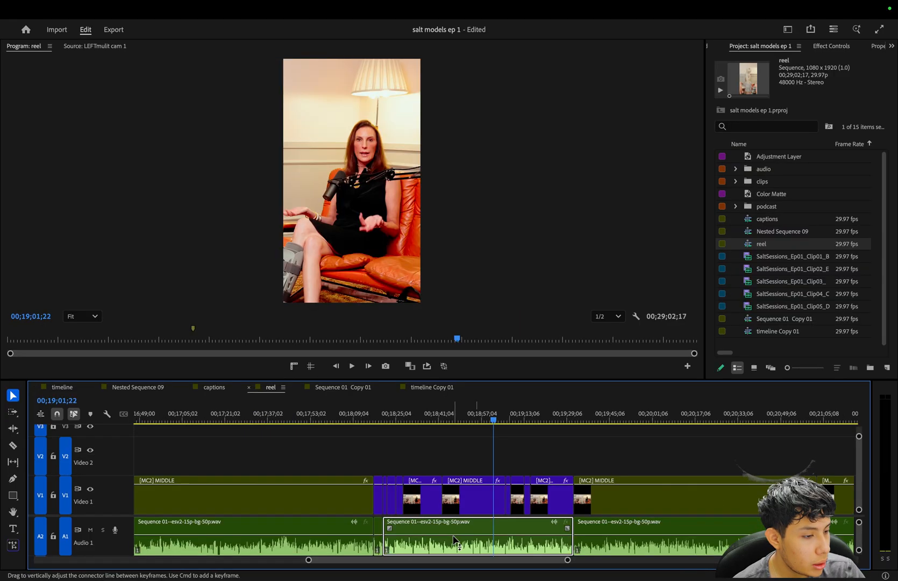
Assign the Violet label to the video and audio clips of the highlight starting near 00;18;17.
{"action": "left_click_drag", "start_coordinate": [255, 455], "coordinate": [574, 530]}
{"action": "right_click", "coordinate": [574, 529]}
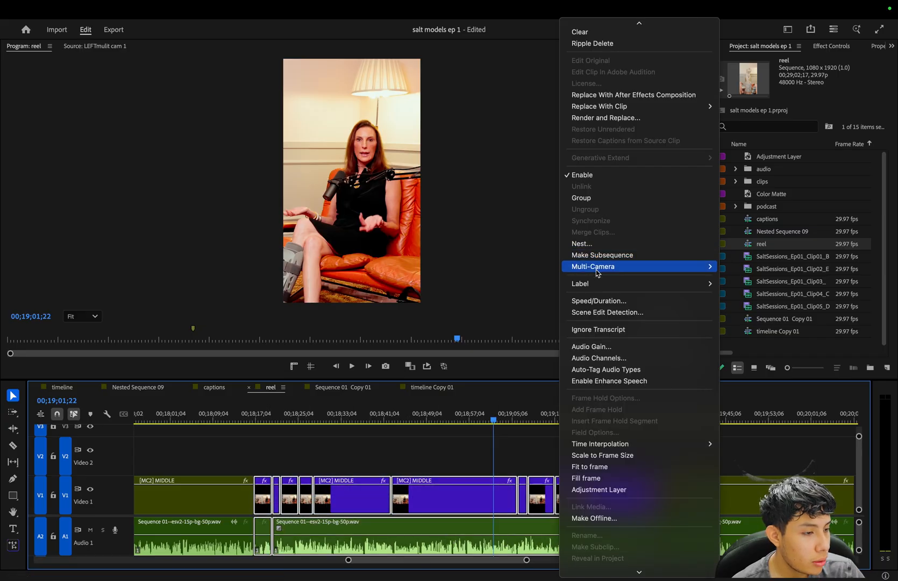
{"action": "mouse_move", "coordinate": [597, 283]}
{"action": "left_click", "coordinate": [767, 303]}
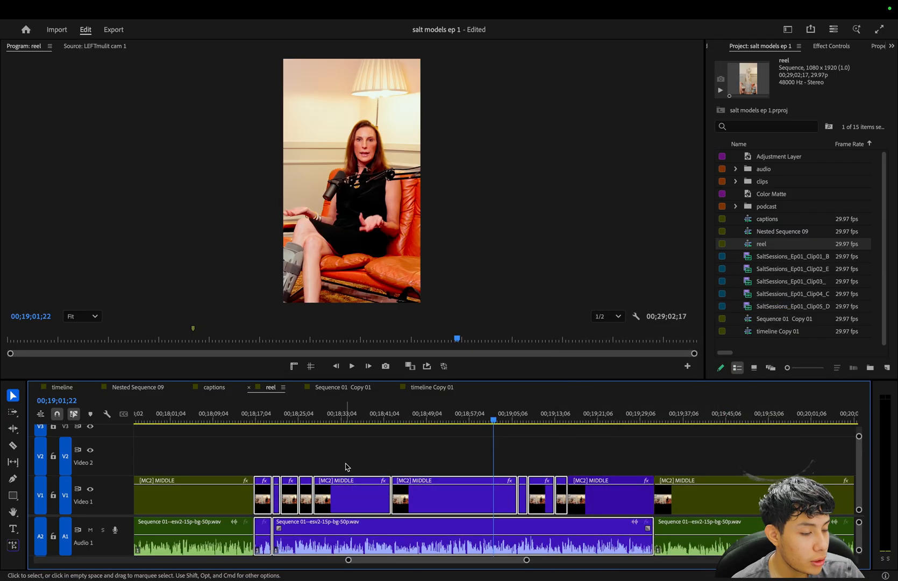
Look over the violet-labelled highlight segments across the whole reel sequence.
{"action": "key", "text": "minus"}
{"action": "key", "text": "minus"}
{"action": "key", "text": "minus"}
{"action": "key", "text": "minus"}
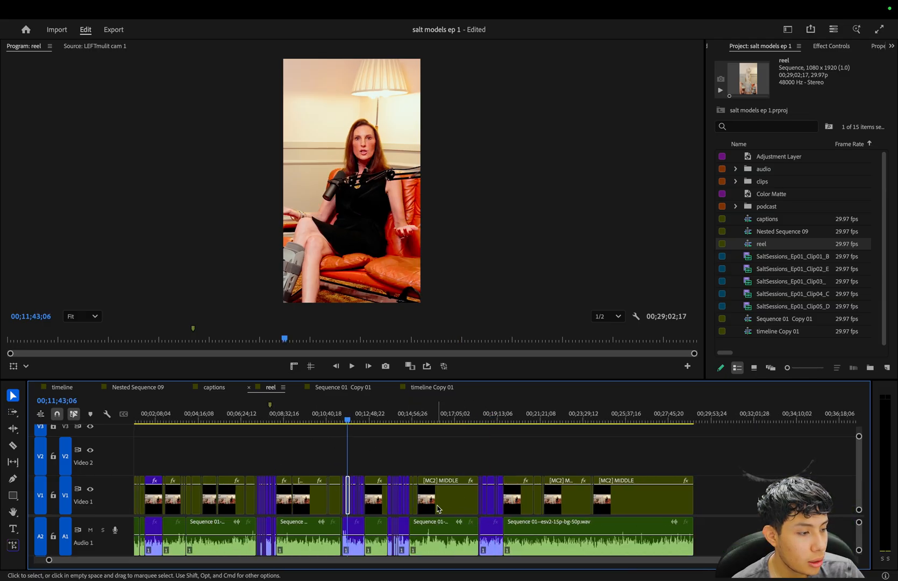
{"action": "left_click", "coordinate": [266, 418]}
{"action": "left_click", "coordinate": [396, 418]}
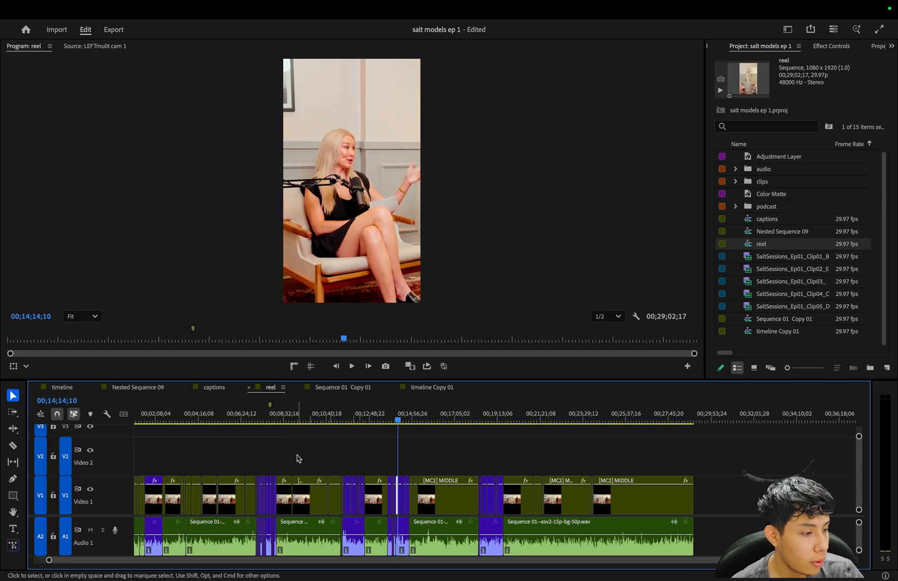
Go to the first violet highlight and place the playhead at its start, at 00;01;37;27.
{"action": "left_click", "coordinate": [154, 413]}
{"action": "key", "text": "equal"}
{"action": "key", "text": "equal"}
{"action": "key", "text": "equal"}
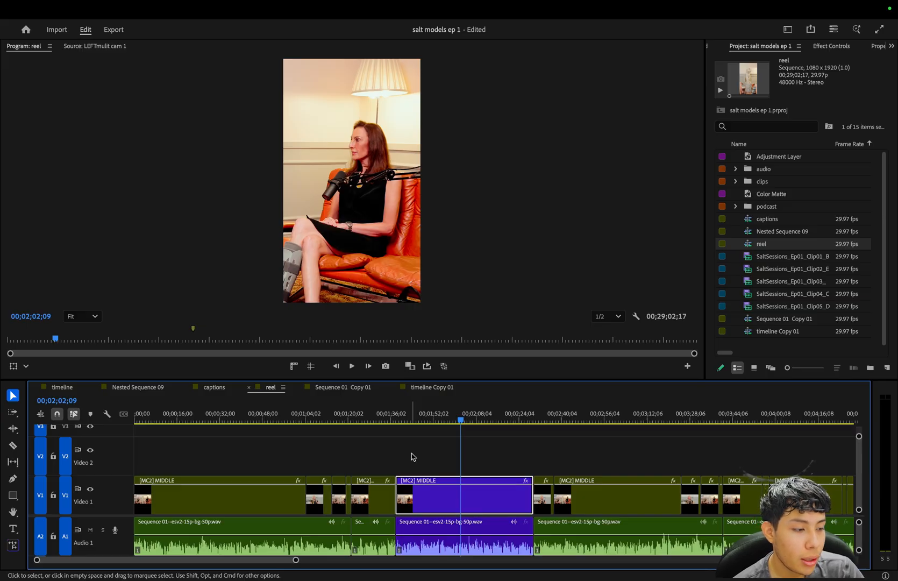
{"action": "key", "text": "minus"}
{"action": "key", "text": "minus"}
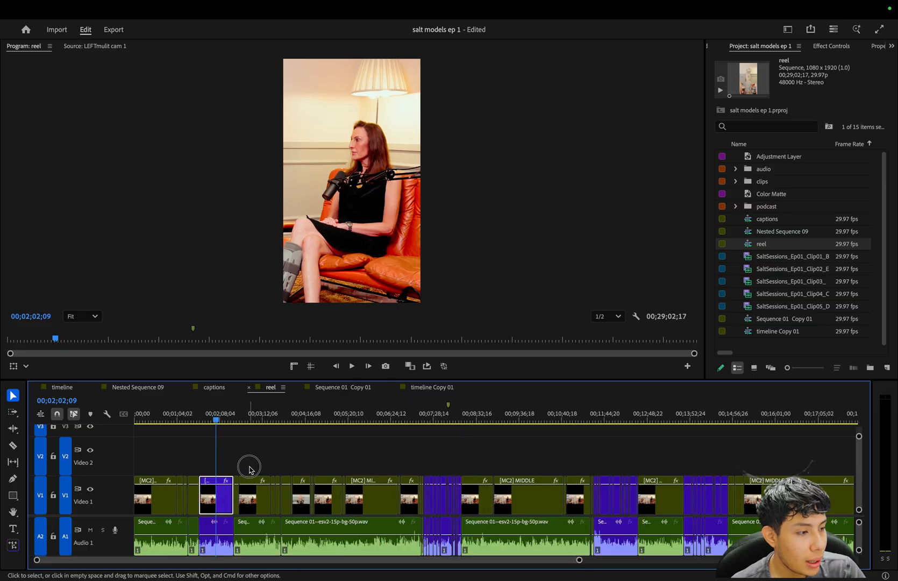
{"action": "key", "text": "equal"}
{"action": "key", "text": "equal"}
{"action": "key", "text": "equal"}
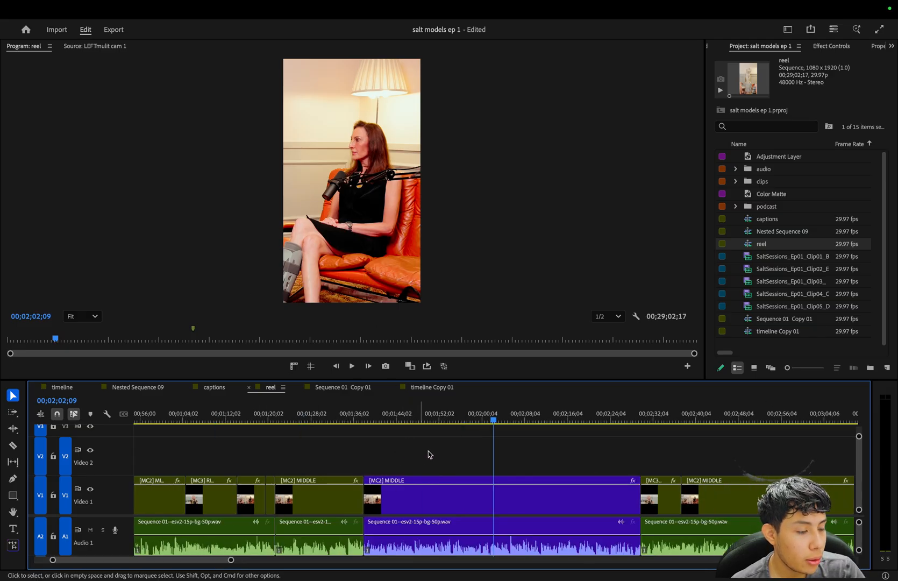
{"action": "key", "text": "Up"}
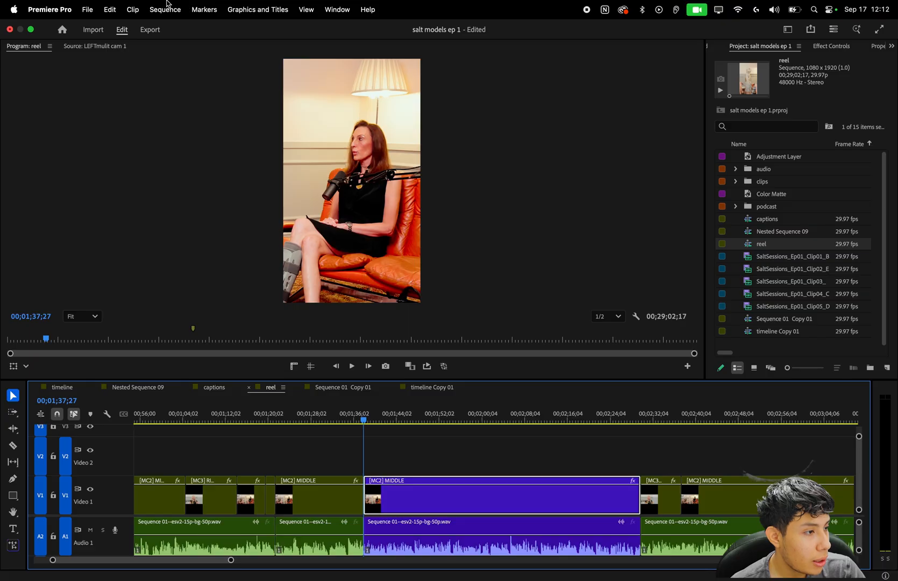
Check the horizontal and vertical frame size in the reel sequence's settings and accept them.
{"action": "left_click", "coordinate": [168, 9]}
{"action": "left_click", "coordinate": [189, 25]}
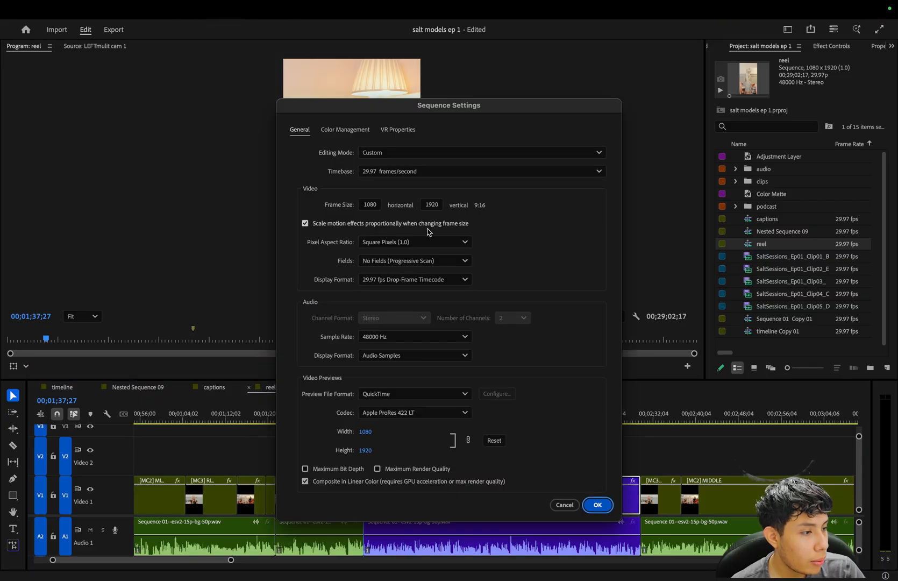
{"action": "left_click", "coordinate": [370, 205]}
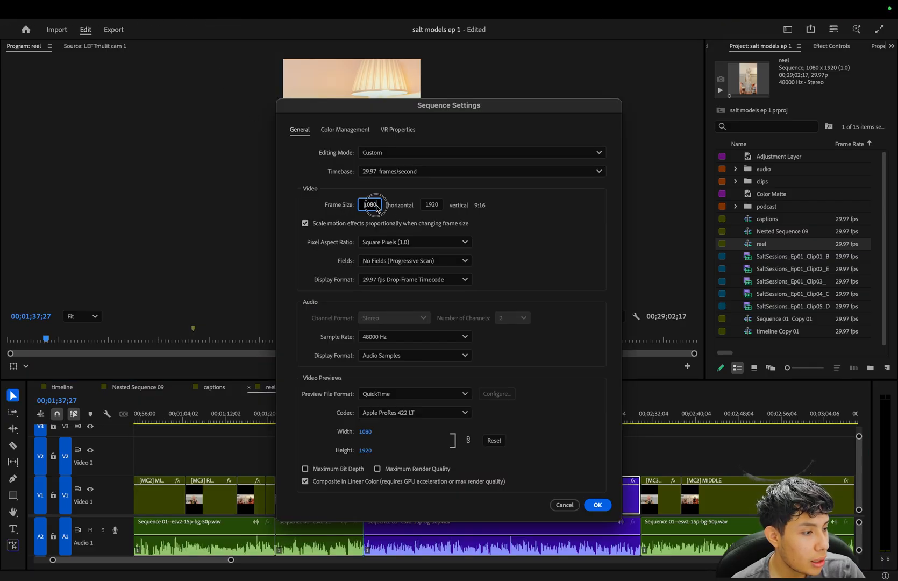
{"action": "left_click", "coordinate": [437, 207]}
{"action": "left_click", "coordinate": [438, 209]}
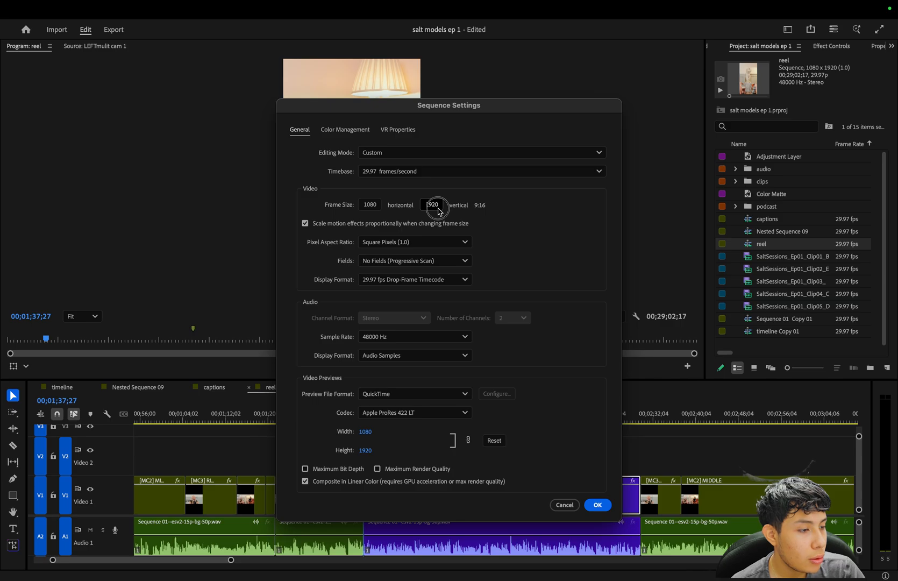
{"action": "left_click", "coordinate": [494, 201]}
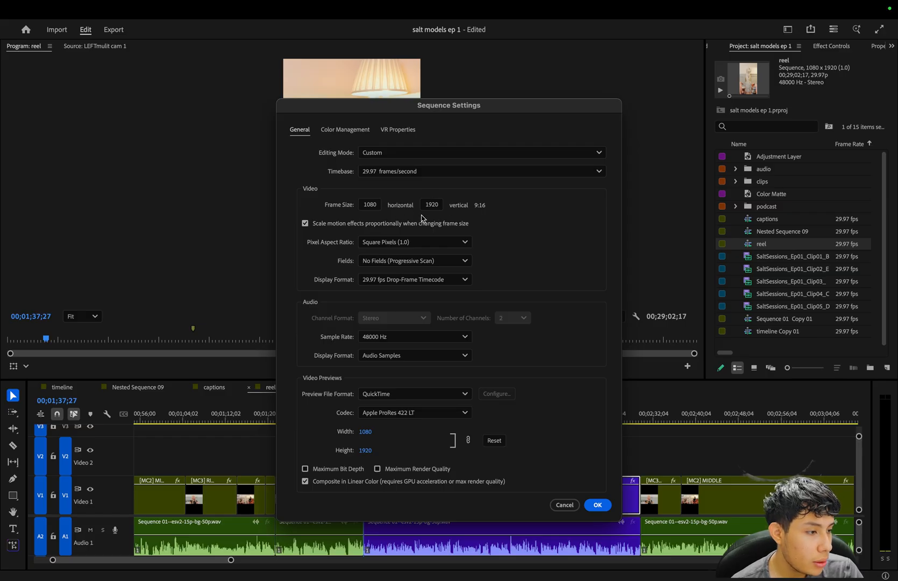
{"action": "key", "text": "Return"}
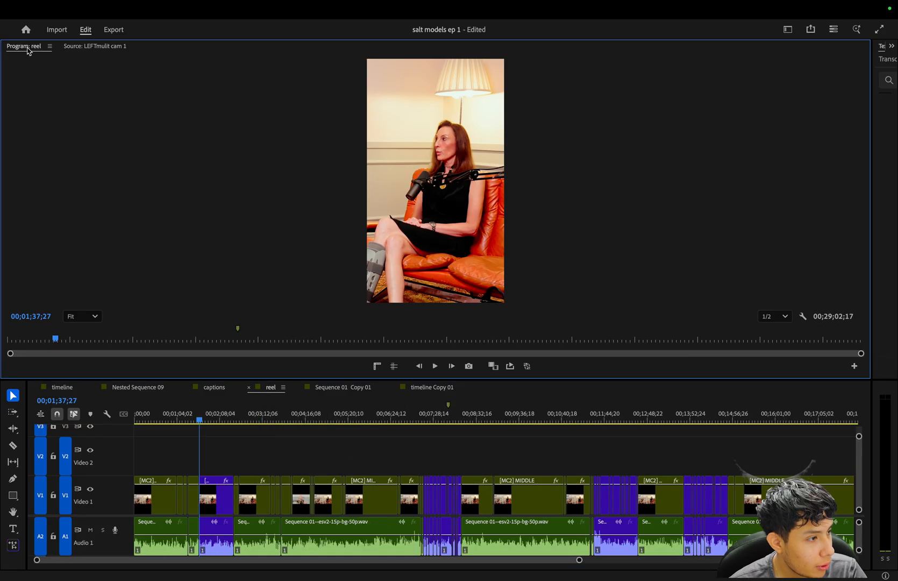
Dock the program and source monitors together as one full-height column and narrow it to fit the vertical preview.
{"action": "left_click_drag", "start_coordinate": [25, 45], "coordinate": [0, 245]}
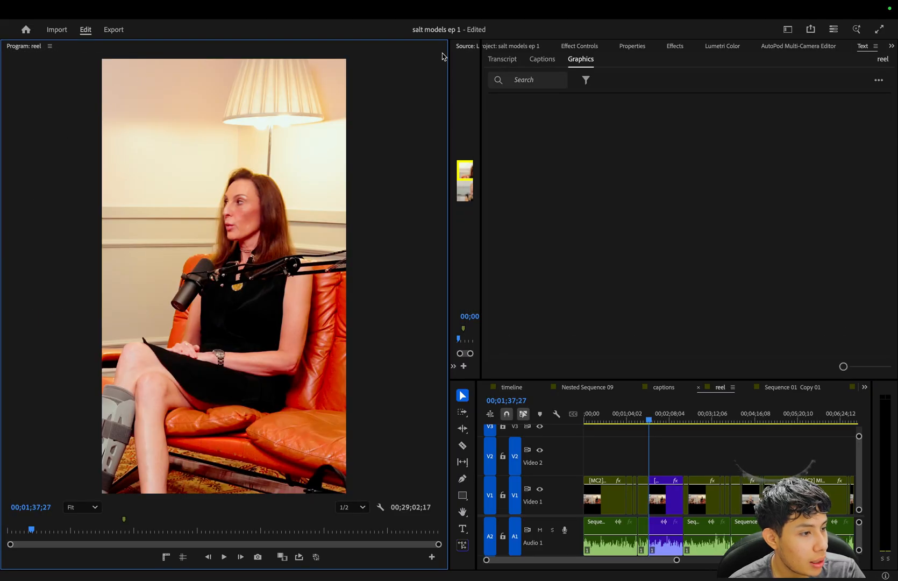
{"action": "left_click_drag", "start_coordinate": [465, 46], "coordinate": [294, 53]}
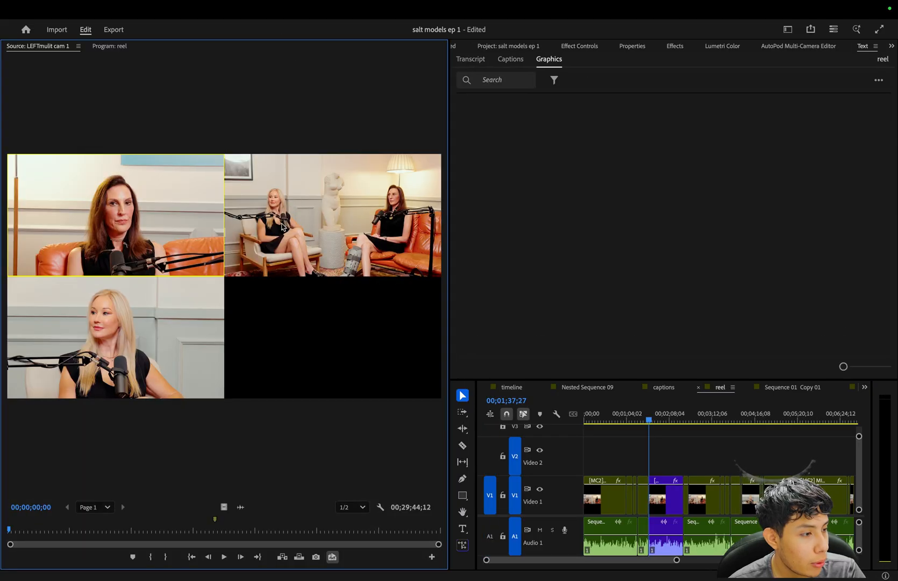
{"action": "left_click", "coordinate": [109, 45]}
{"action": "left_click_drag", "start_coordinate": [448, 281], "coordinate": [262, 279]}
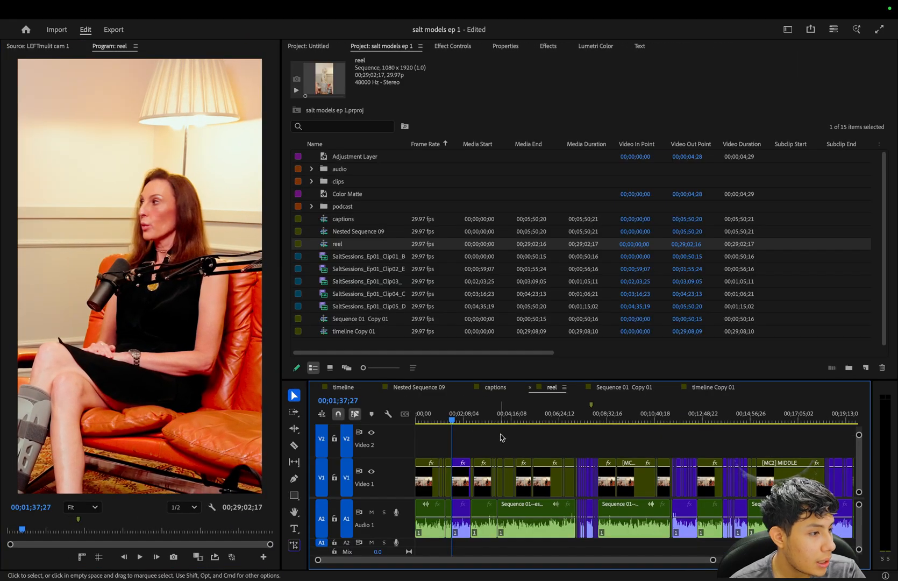
Display the text transcript of the reel sequence.
{"action": "mouse_move", "coordinate": [330, 3]}
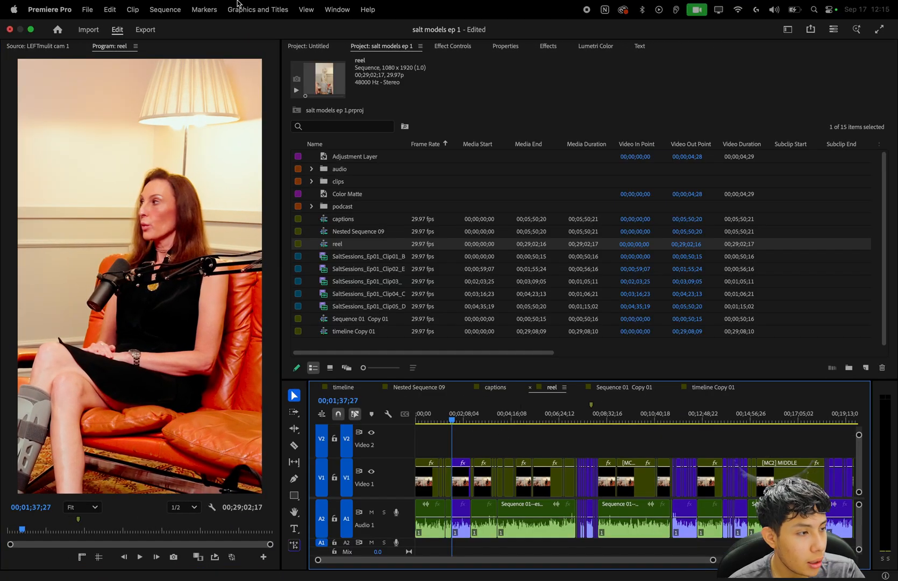
{"action": "left_click", "coordinate": [337, 9]}
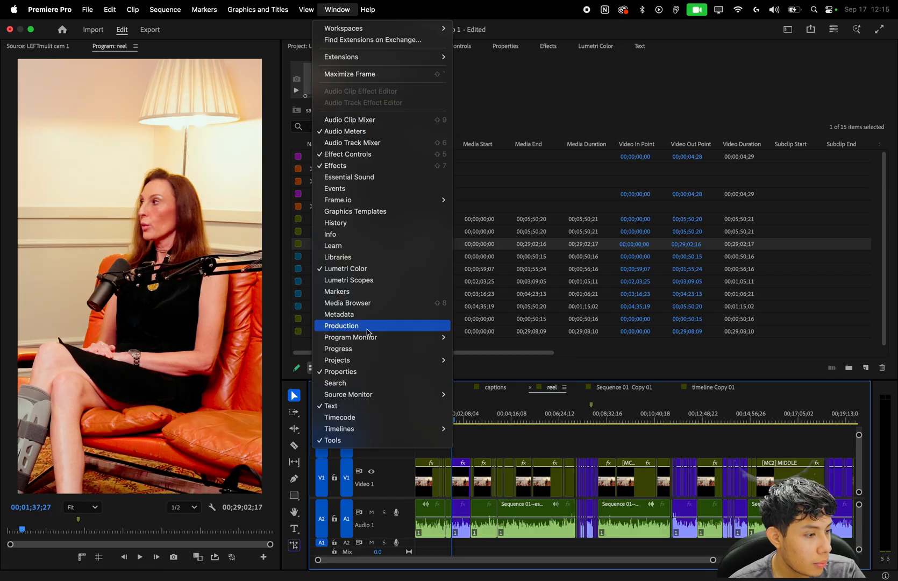
{"action": "left_click", "coordinate": [359, 406]}
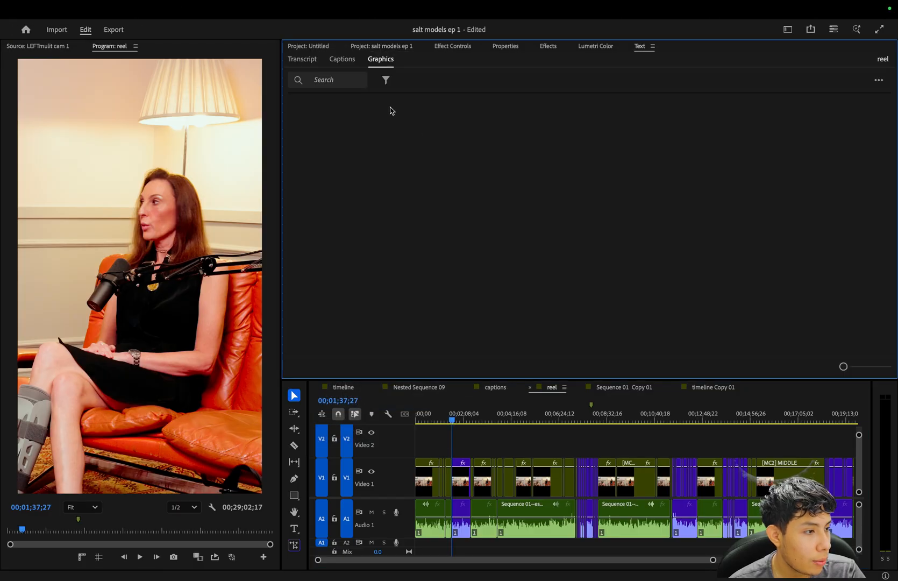
{"action": "left_click", "coordinate": [296, 60]}
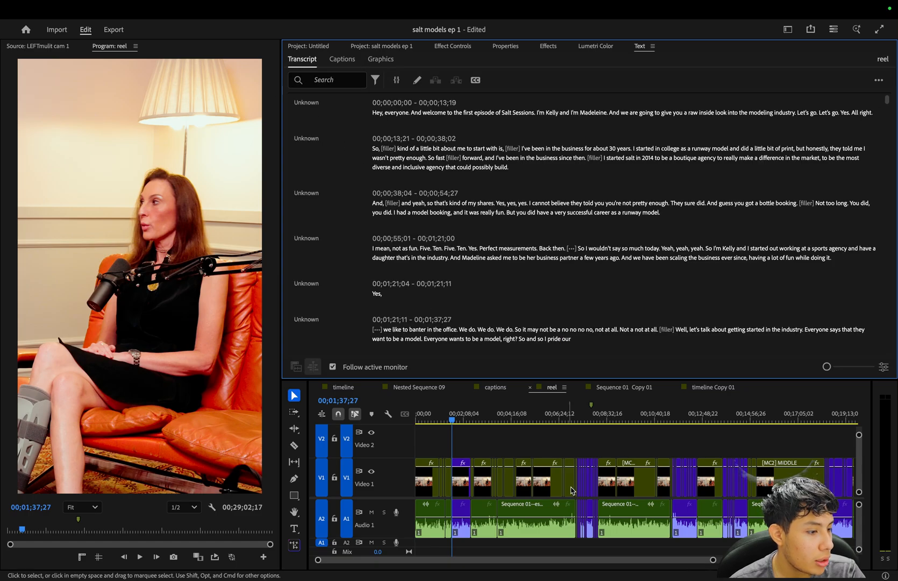
{"action": "left_click", "coordinate": [551, 449]}
{"action": "scroll", "coordinate": [532, 279], "scroll_direction": "down", "scroll_amount": 1}
{"action": "scroll", "coordinate": [530, 276], "scroll_direction": "up", "scroll_amount": 1}
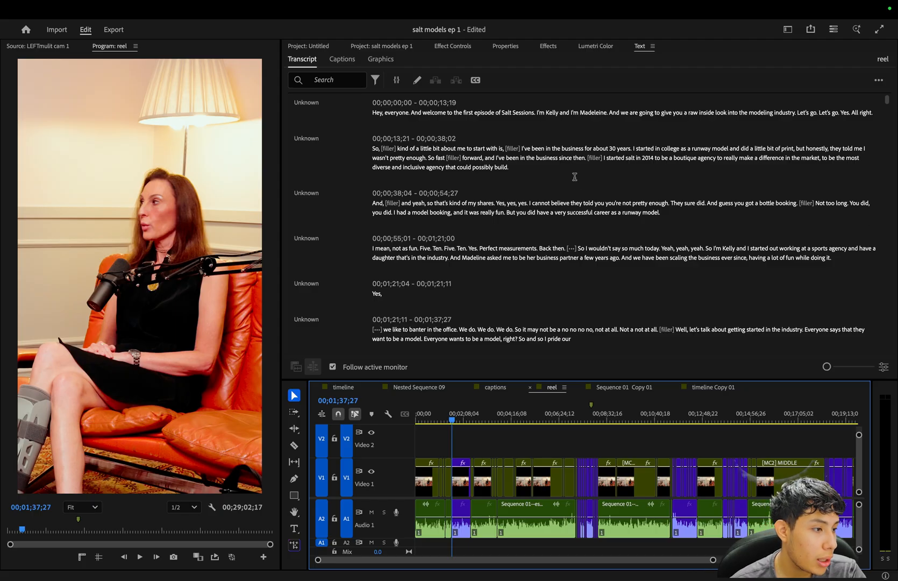
{"action": "scroll", "coordinate": [570, 459], "scroll_direction": "up", "scroll_amount": 3}
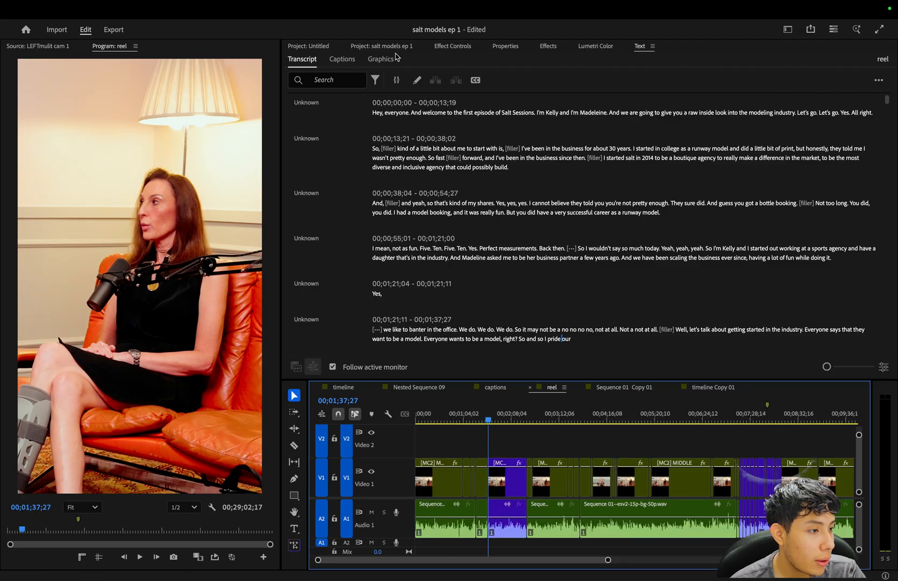
Create captions from the transcript with the Subtitle default preset, a maximum length of 18 characters and single lines.
{"action": "left_click", "coordinate": [878, 80]}
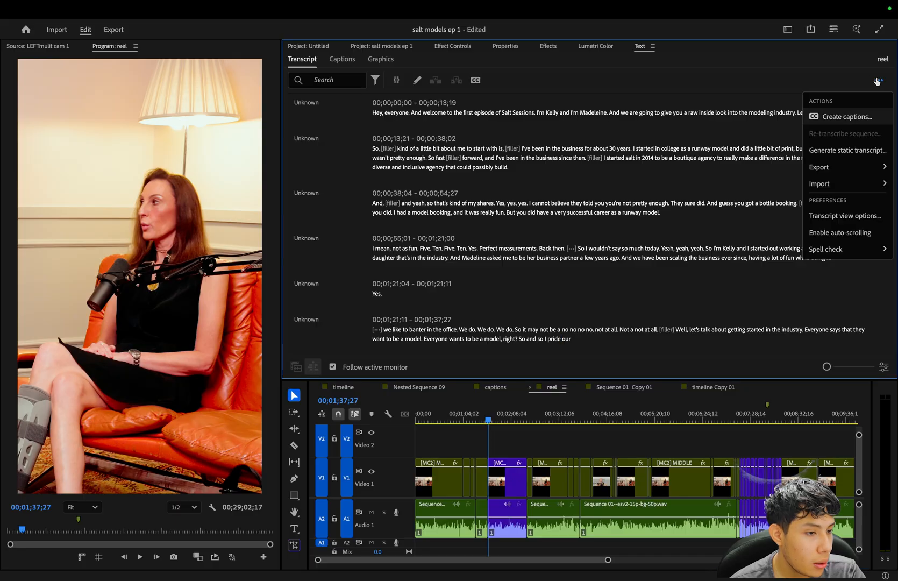
{"action": "left_click", "coordinate": [863, 116]}
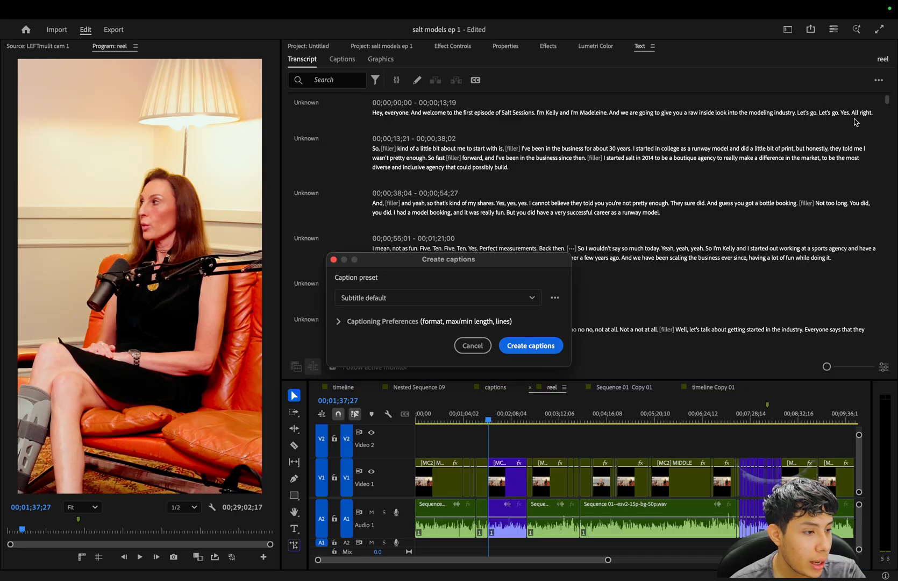
{"action": "left_click", "coordinate": [446, 297]}
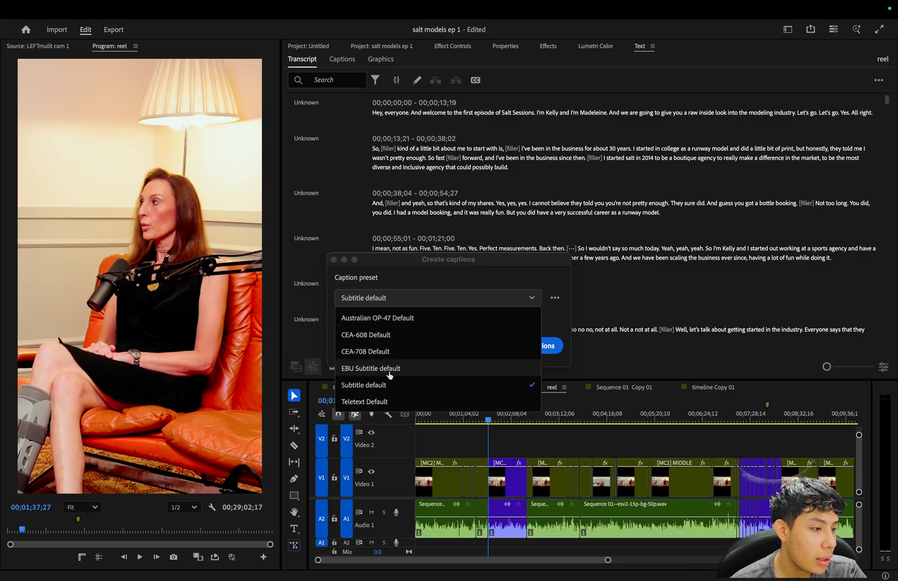
{"action": "left_click", "coordinate": [396, 299]}
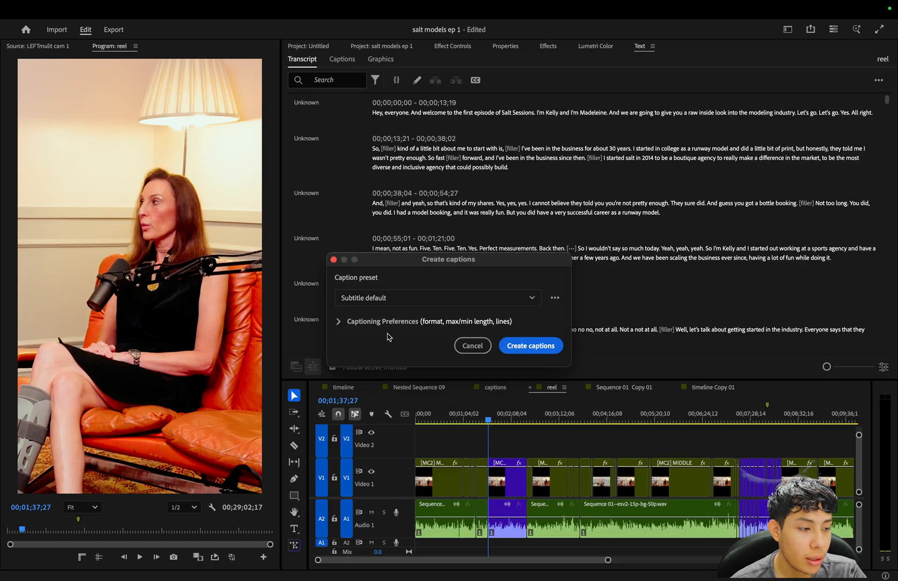
{"action": "left_click", "coordinate": [392, 323]}
{"action": "left_click_drag", "start_coordinate": [397, 260], "coordinate": [380, 181]}
{"action": "left_click_drag", "start_coordinate": [440, 378], "coordinate": [360, 378]}
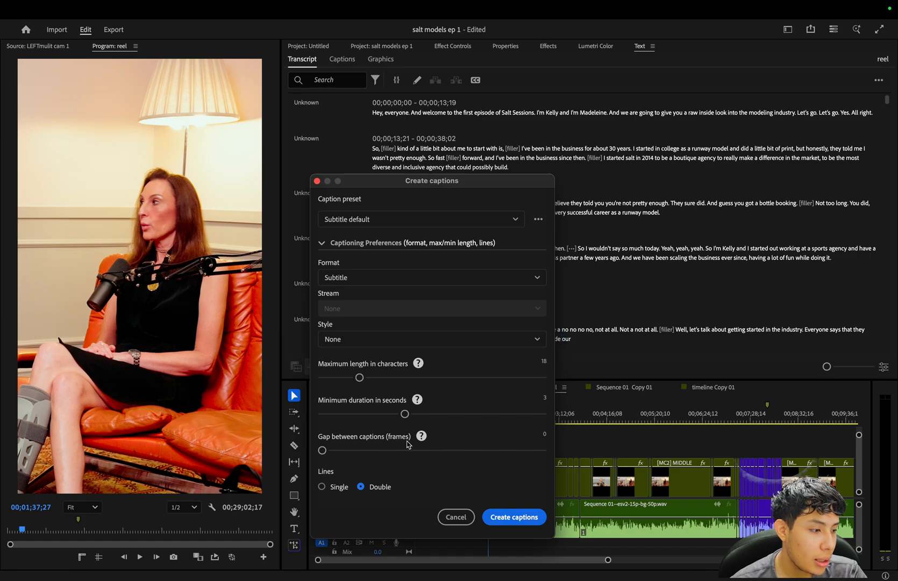
{"action": "left_click", "coordinate": [321, 486]}
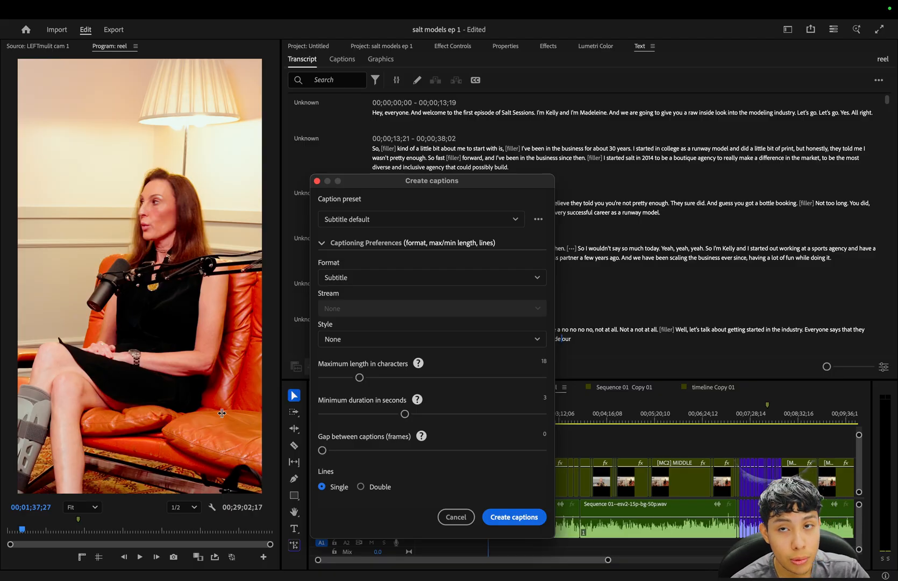
{"action": "left_click", "coordinate": [506, 516]}
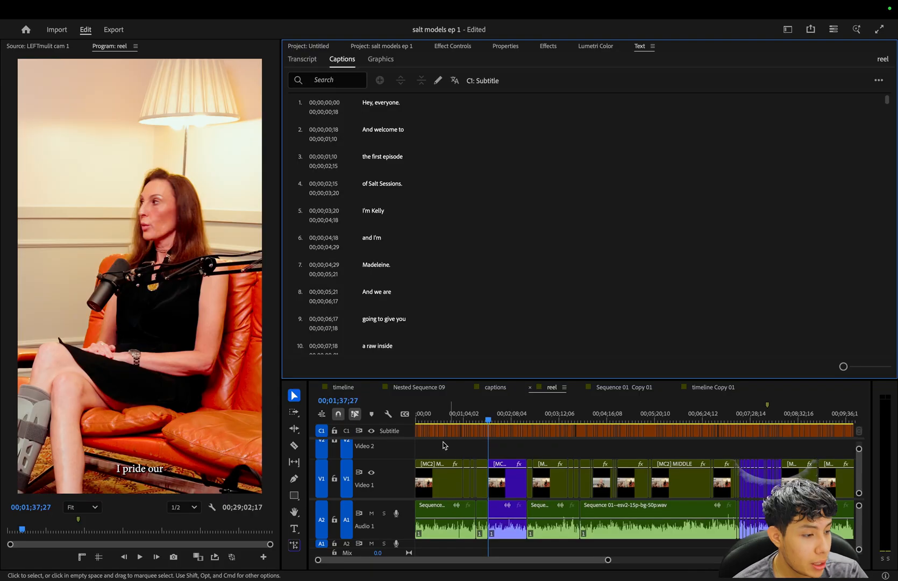
Enlarge the timeline area and magnify the caption track around the cut at 00;01;37;27.
{"action": "left_click_drag", "start_coordinate": [505, 379], "coordinate": [500, 325]}
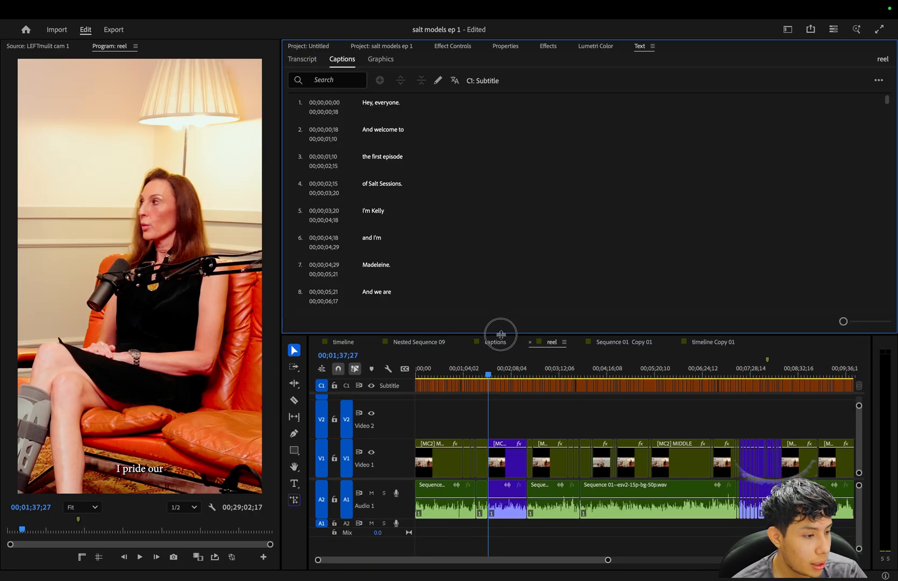
{"action": "key", "text": "="}
{"action": "key", "text": "="}
Scrub and play across the cut before the first violet highlight to compare the speech with its captions.
{"action": "key", "text": "="}
{"action": "key", "text": "="}
{"action": "key", "text": "="}
{"action": "key", "text": "="}
{"action": "key", "text": "="}
{"action": "key", "text": "="}
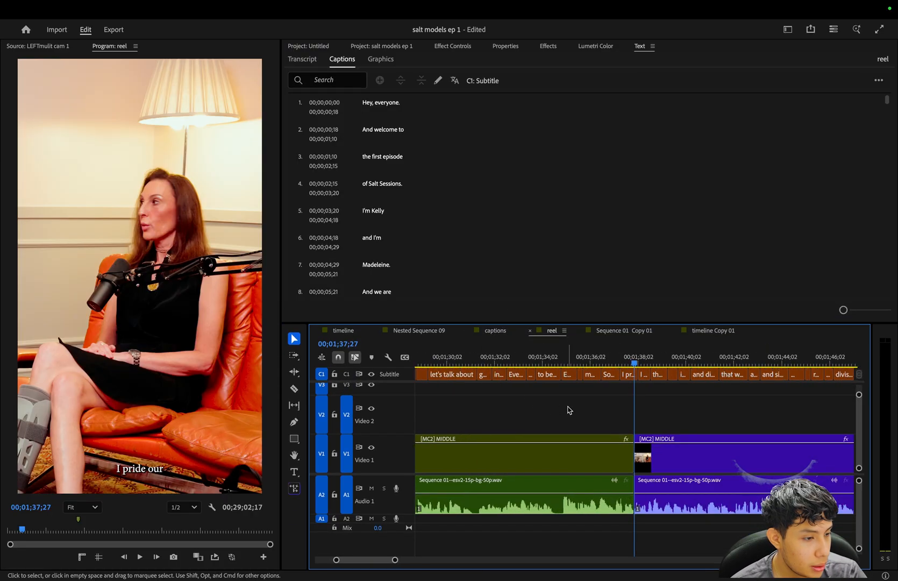
{"action": "left_click_drag", "start_coordinate": [550, 361], "coordinate": [622, 372]}
{"action": "left_click", "coordinate": [539, 445]}
{"action": "left_click", "coordinate": [371, 487]}
{"action": "left_click_drag", "start_coordinate": [554, 358], "coordinate": [595, 358]}
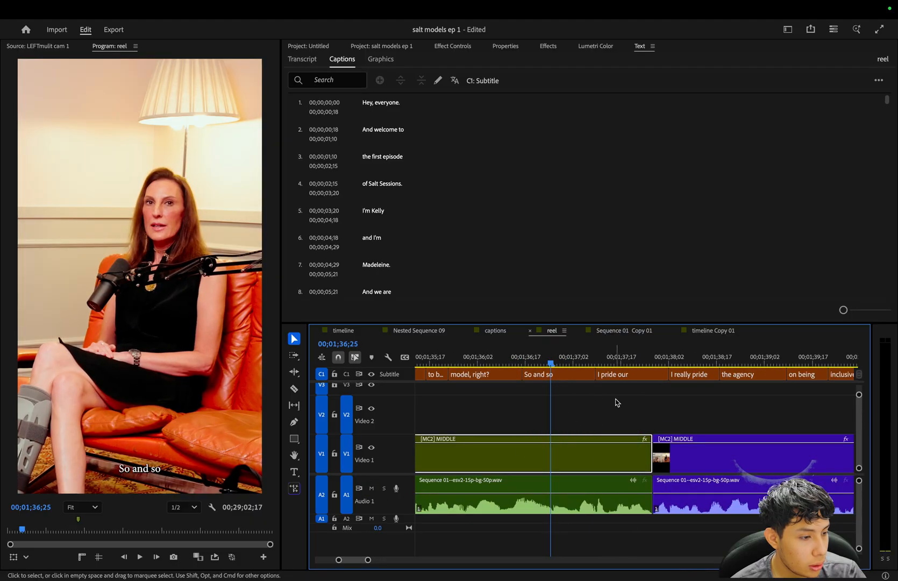
{"action": "left_click", "coordinate": [610, 359]}
{"action": "key", "text": "="}
{"action": "scroll", "coordinate": [682, 411], "scroll_direction": "right", "scroll_amount": 3}
{"action": "left_click", "coordinate": [564, 361]}
{"action": "key", "text": "space"}
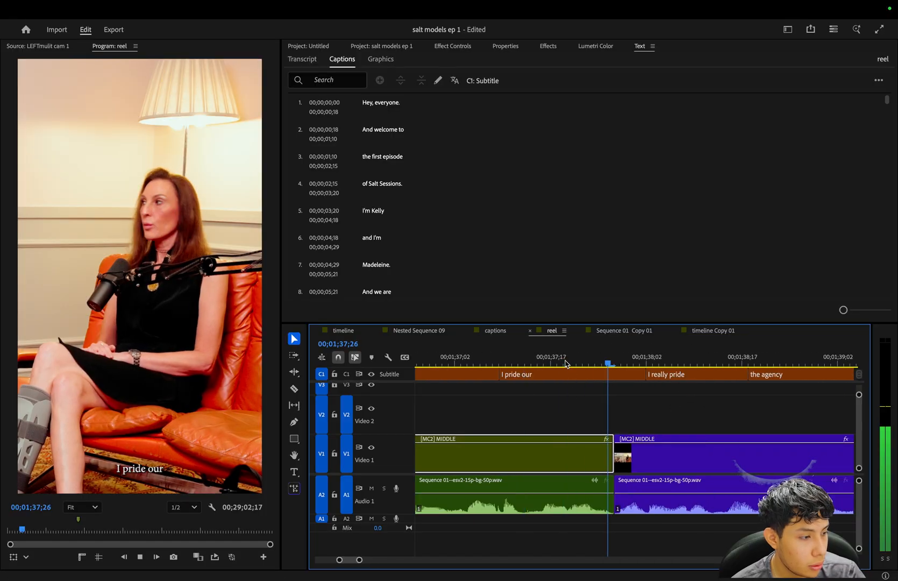
{"action": "key", "text": "space"}
Return the playhead to the cut at 00;01;37;27 and play the violet highlight's opening words.
{"action": "key", "text": "space"}
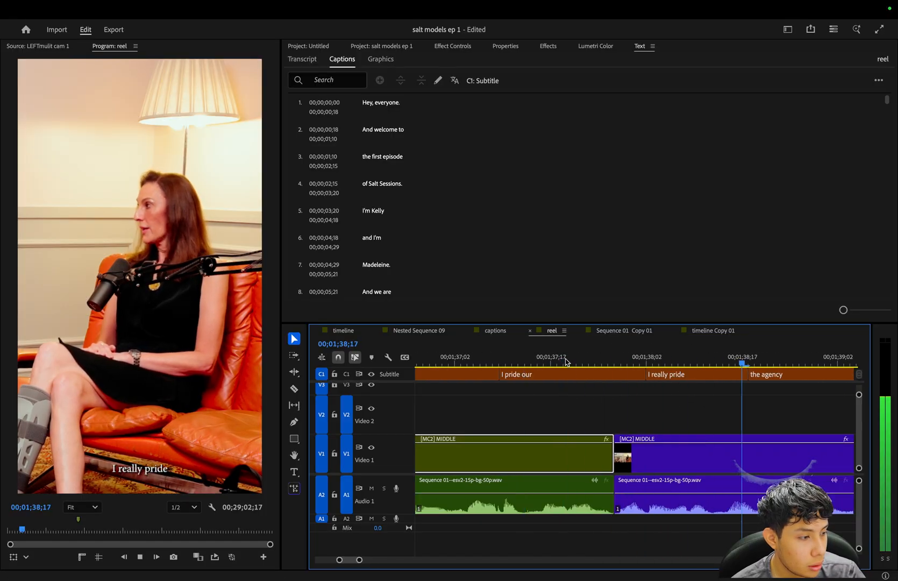
{"action": "key", "text": "minus"}
{"action": "key", "text": "space"}
{"action": "left_click", "coordinate": [541, 363]}
{"action": "key", "text": "Up"}
{"action": "key", "text": "equal"}
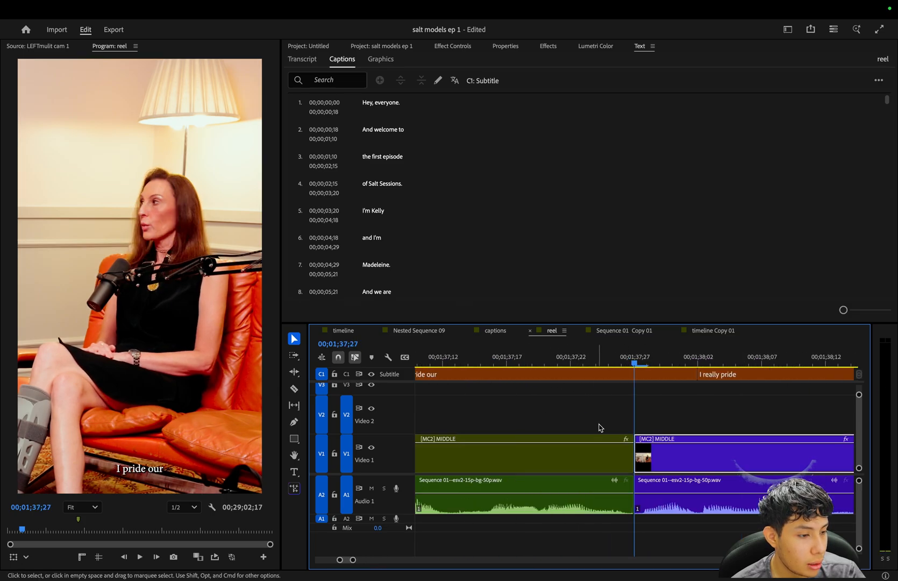
{"action": "key", "text": "space"}
{"action": "key", "text": "equal"}
{"action": "key", "text": "equal"}
{"action": "key", "text": "space"}
{"action": "key", "text": "minus"}
{"action": "key", "text": "minus"}
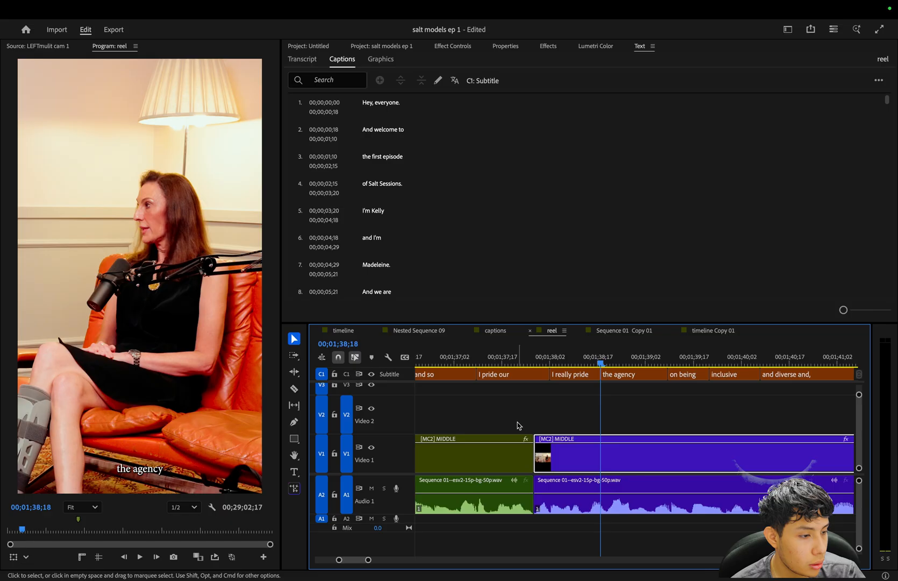
Split the "I pride our" caption at the cut at 00;01;37;27, where the violet highlight starts.
{"action": "key", "text": "Up"}
{"action": "key", "text": "equal"}
{"action": "key", "text": "equal"}
{"action": "key", "text": "c"}
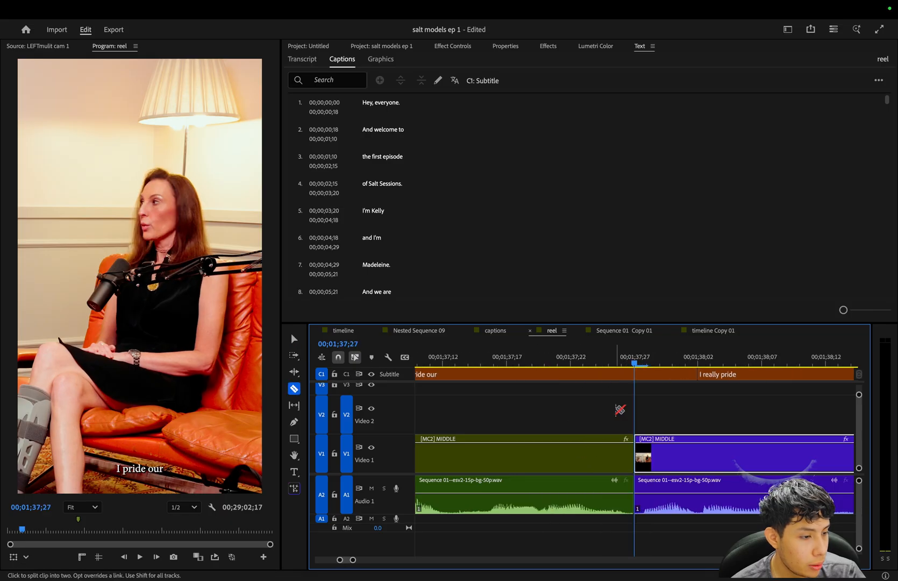
{"action": "left_click", "coordinate": [637, 374]}
{"action": "key", "text": "v"}
Try deleting the split caption's part after the cut and extending "I really pride" back to the cut.
{"action": "left_click", "coordinate": [653, 374]}
{"action": "key", "text": "Delete"}
{"action": "left_click_drag", "start_coordinate": [699, 375], "coordinate": [659, 387]}
{"action": "key", "text": "space"}
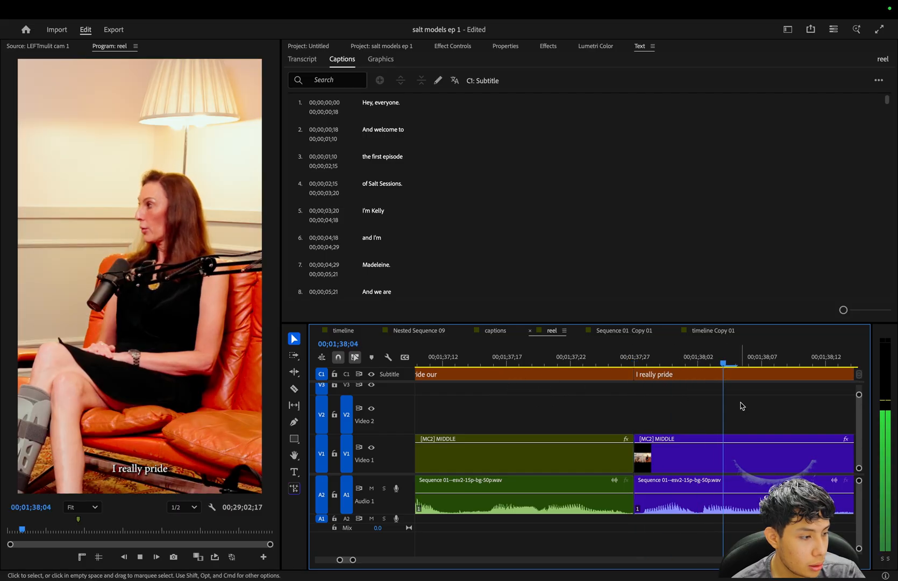
{"action": "key", "text": "minus"}
{"action": "left_click", "coordinate": [663, 476]}
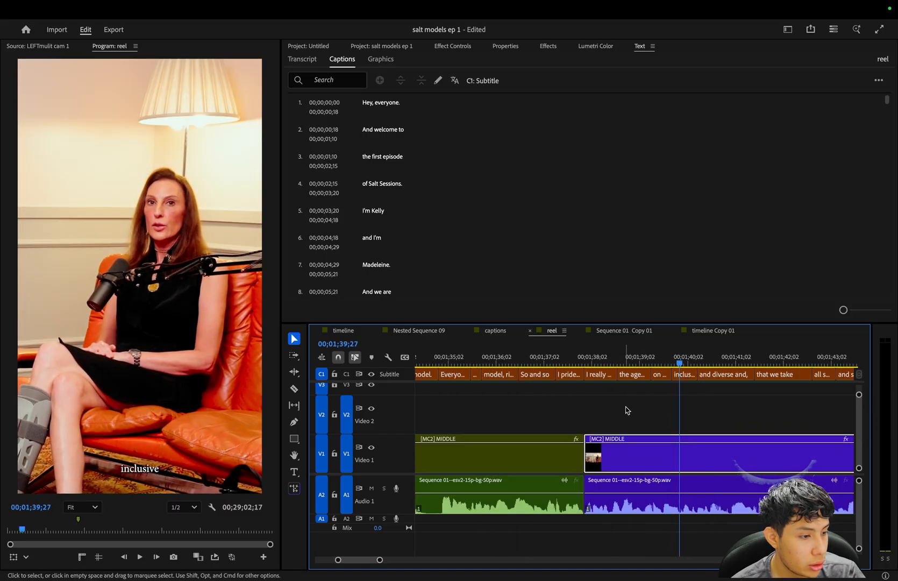
Replace the text of the "I pride our" caption piece just after the cut with "what".
{"action": "left_click", "coordinate": [590, 360]}
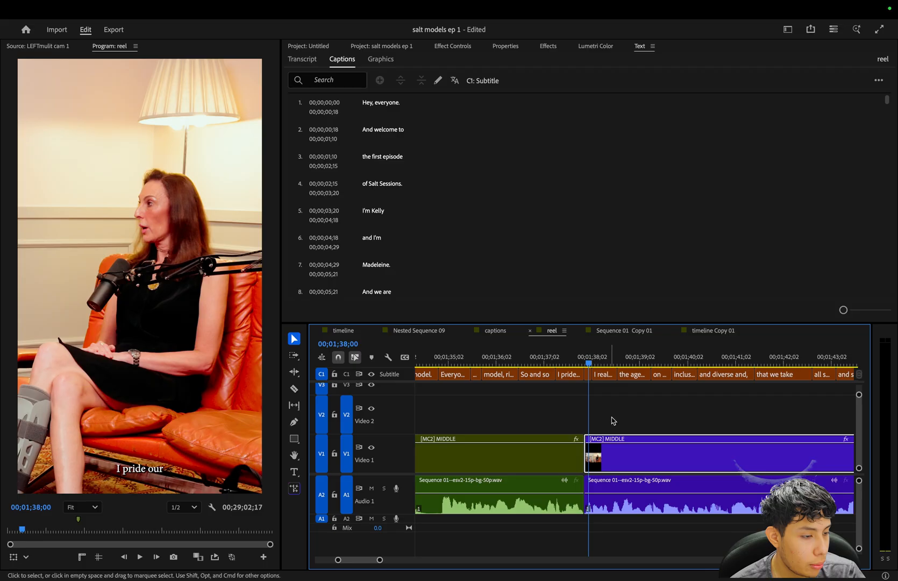
{"action": "key", "text": "equal"}
{"action": "key", "text": "equal"}
{"action": "key", "text": "equal"}
{"action": "left_click", "coordinate": [635, 376]}
{"action": "double_click", "coordinate": [302, 86]}
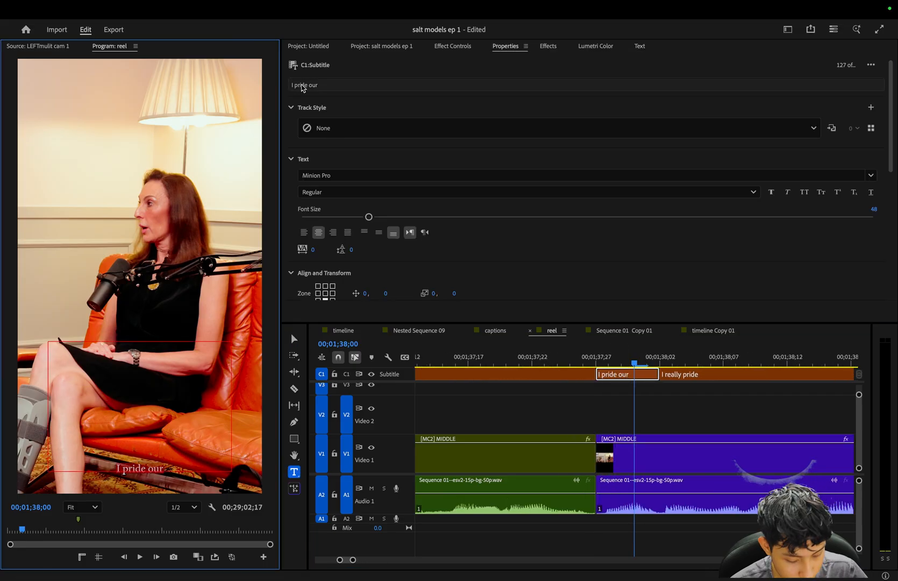
{"action": "key", "text": "ctrl+a"}
{"action": "key", "text": "BackSpace"}
{"action": "type", "text": "what"}
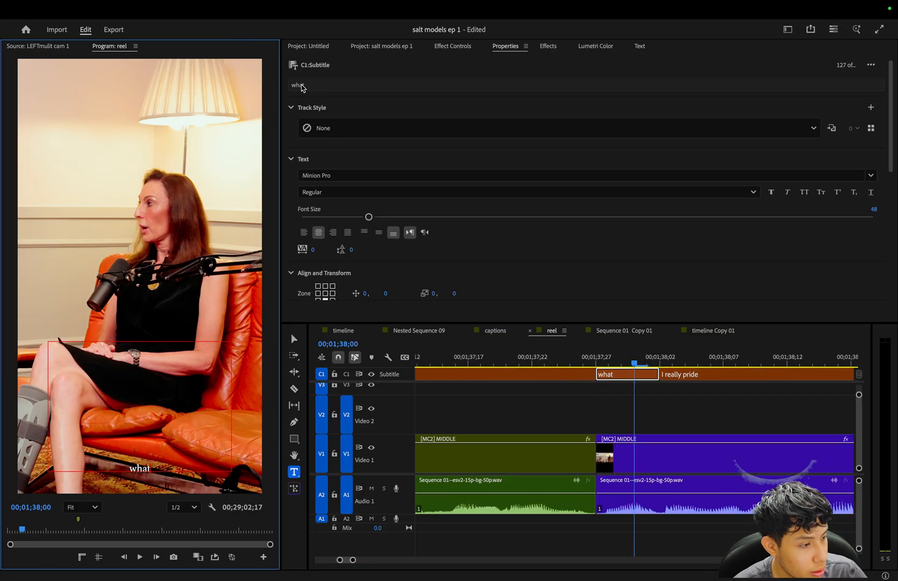
{"action": "left_click", "coordinate": [627, 383]}
{"action": "key", "text": "minus"}
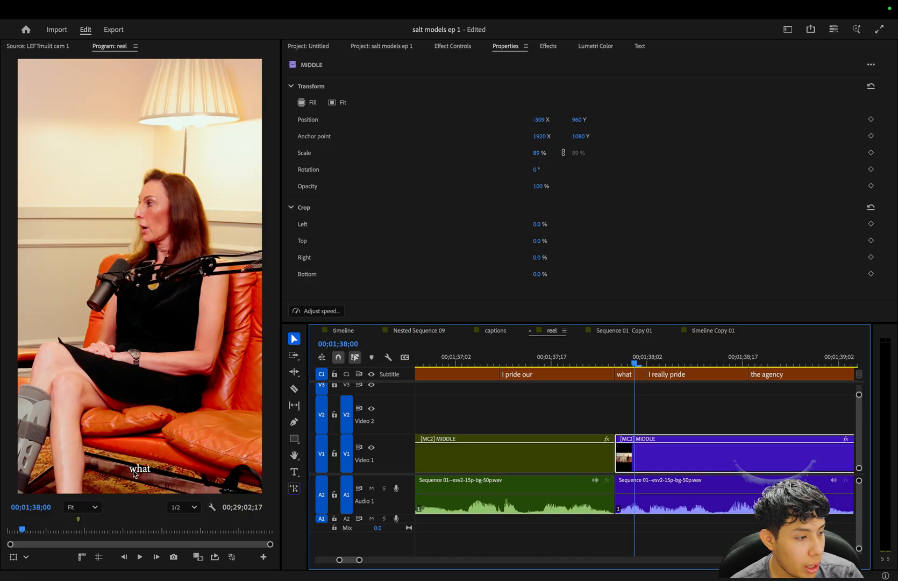
{"action": "left_click", "coordinate": [742, 405]}
{"action": "key", "text": "equal"}
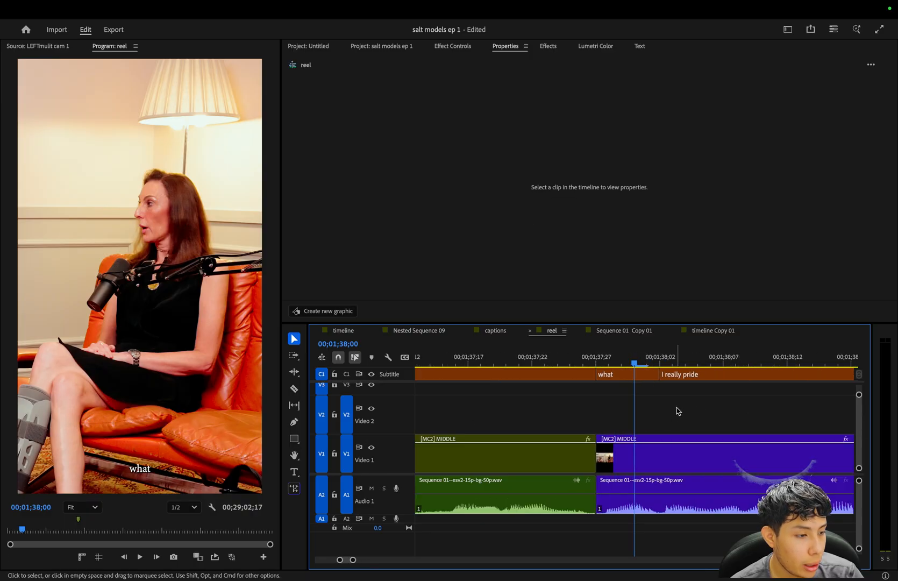
Set the "what" caption's font size to 70 and turn on all caps.
{"action": "left_click", "coordinate": [624, 380]}
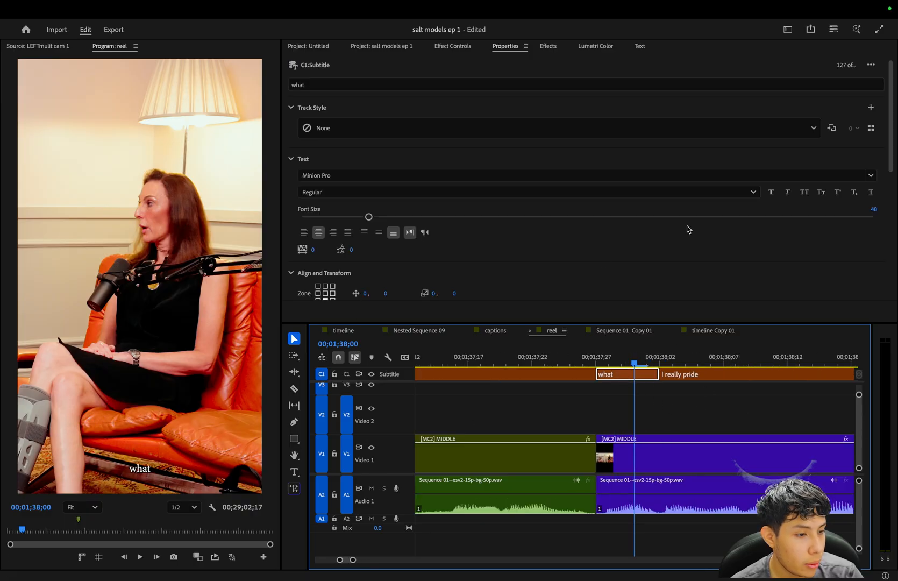
{"action": "left_click", "coordinate": [868, 208]}
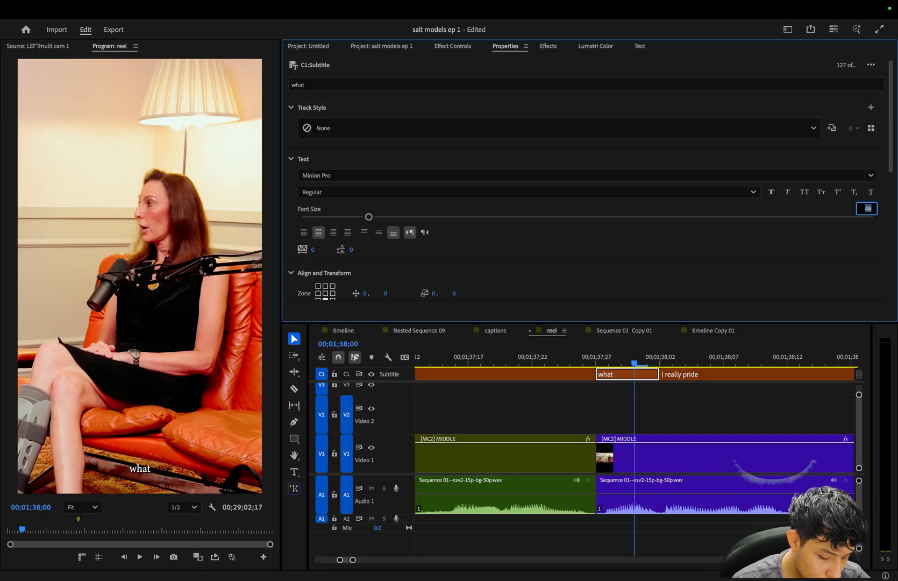
{"action": "type", "text": "70"}
{"action": "key", "text": "Return"}
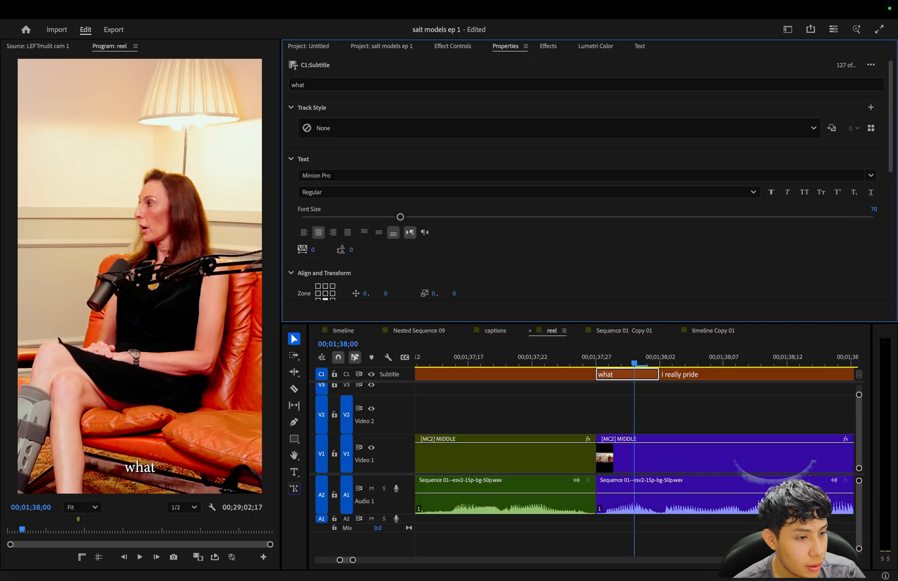
{"action": "left_click", "coordinate": [804, 193]}
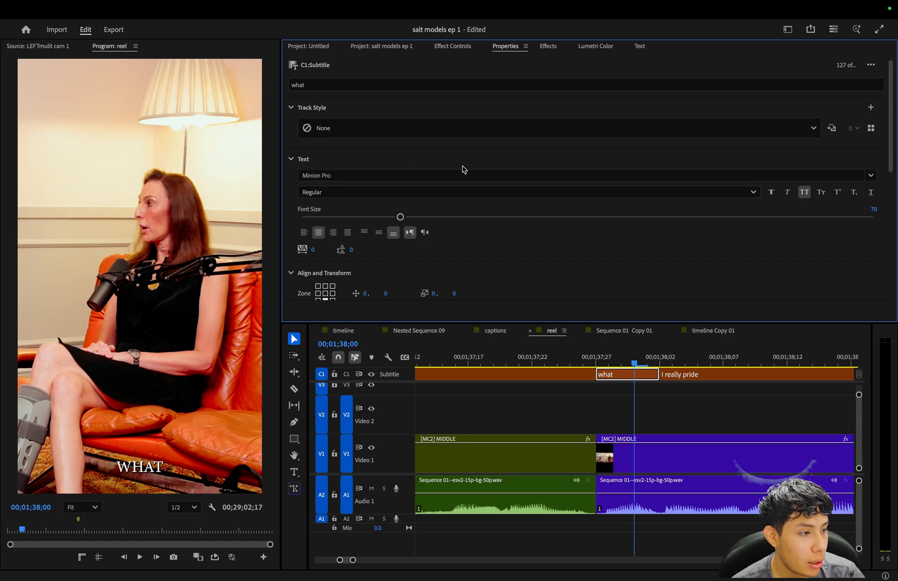
Change the "what" caption's font to the favourite Tenon in the X-Bold Italic style.
{"action": "left_click", "coordinate": [871, 175]}
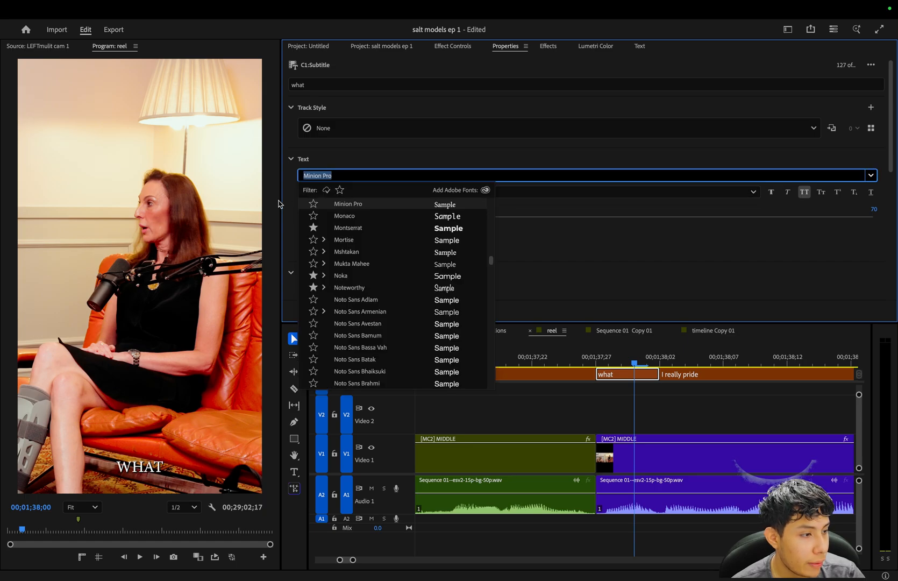
{"action": "left_click", "coordinate": [340, 190]}
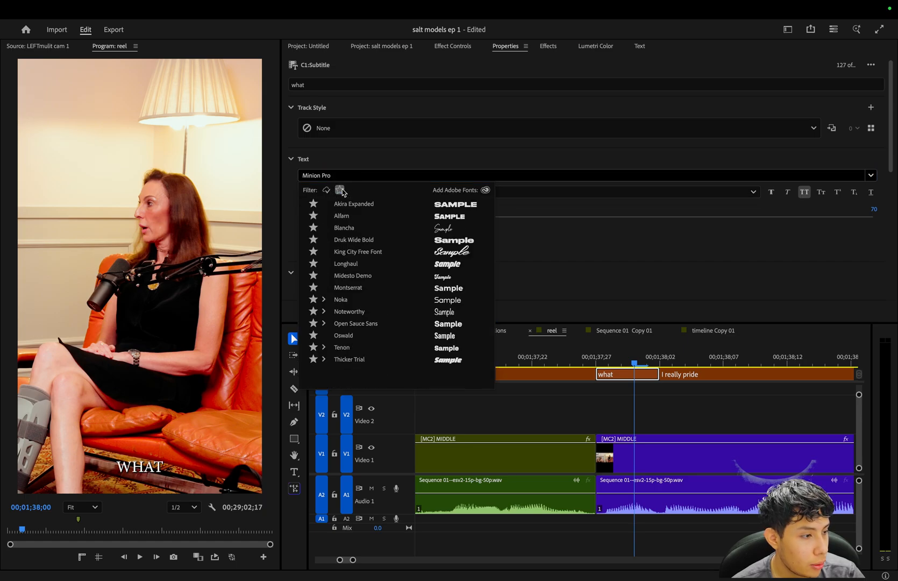
{"action": "left_click", "coordinate": [325, 348]}
{"action": "left_click", "coordinate": [361, 372]}
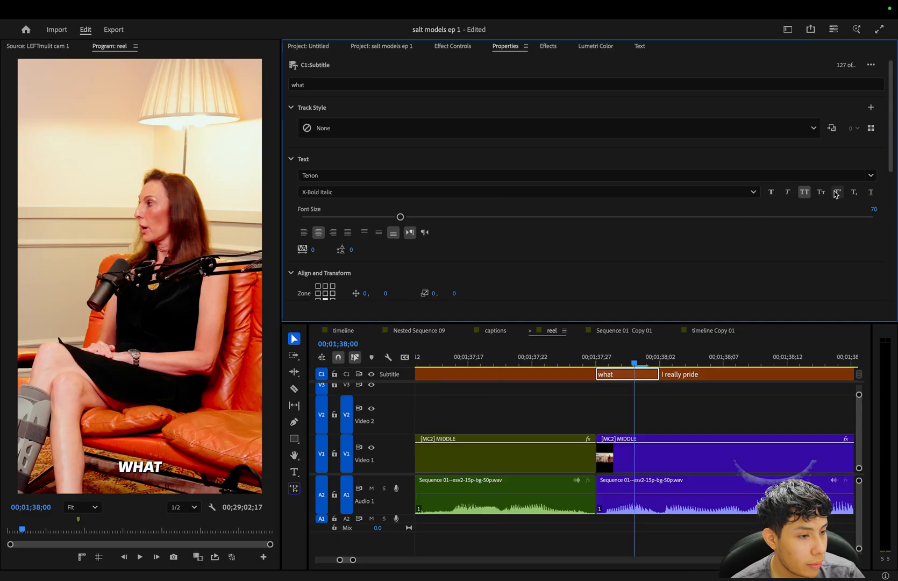
{"action": "scroll", "coordinate": [535, 264], "scroll_direction": "down", "scroll_amount": 2}
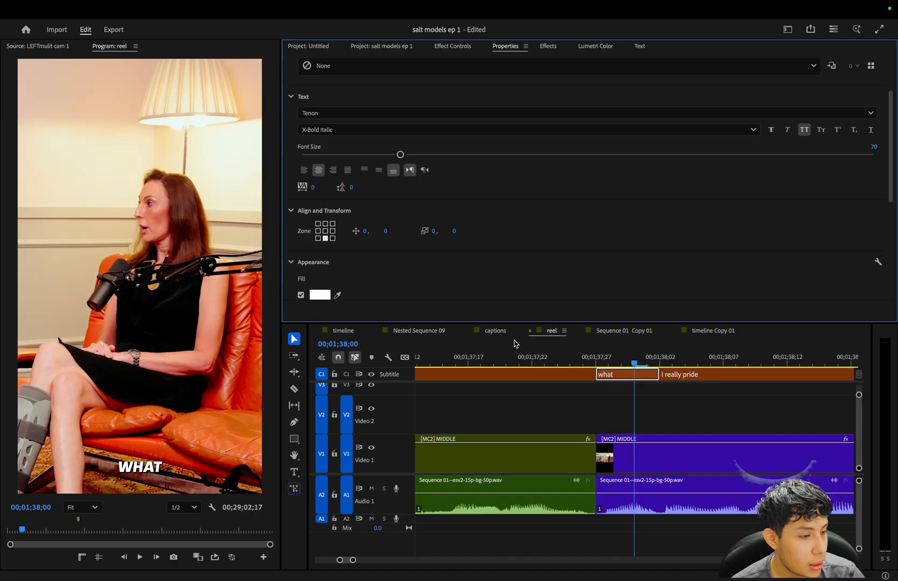
Play from the "what" caption into "I really pride" to compare their styling.
{"action": "left_click", "coordinate": [672, 395]}
{"action": "key", "text": "minus"}
{"action": "left_click", "coordinate": [629, 377]}
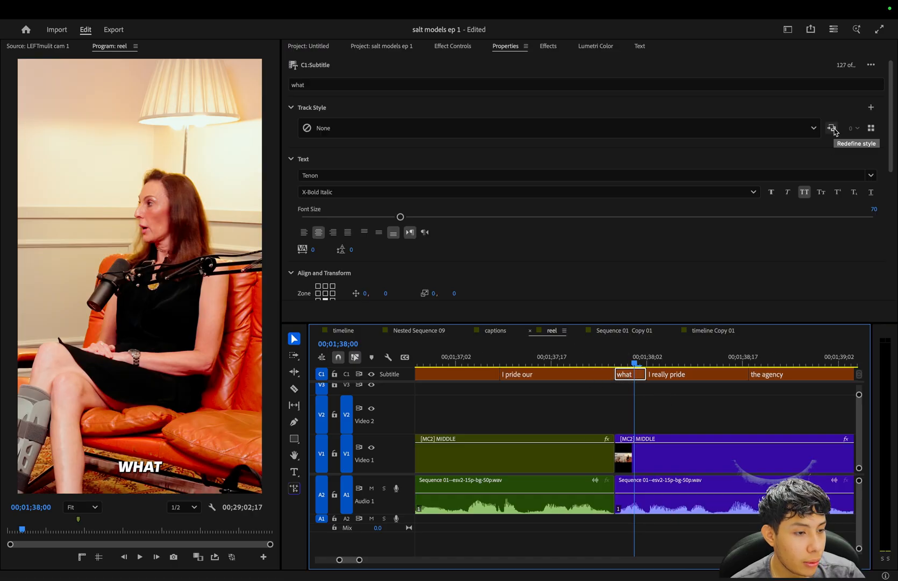
{"action": "key", "text": "equal"}
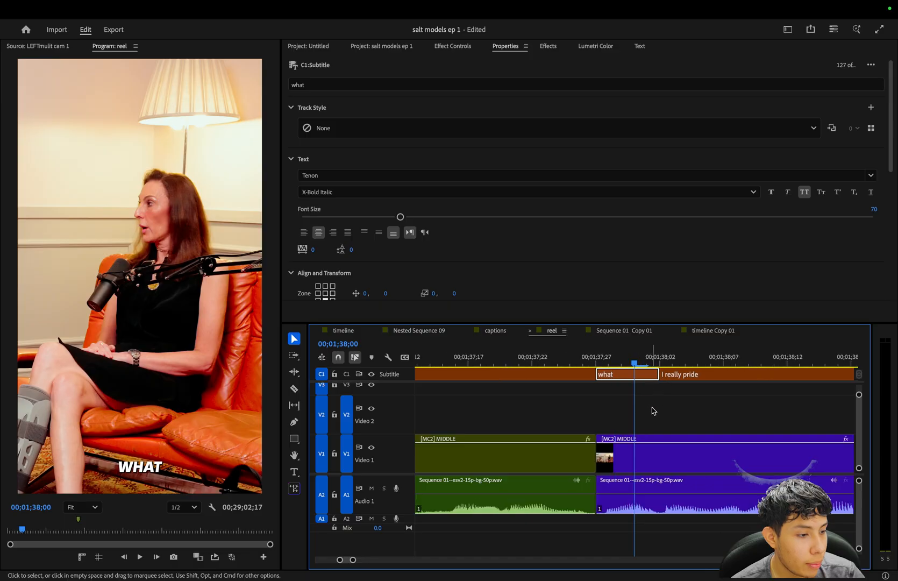
{"action": "left_click", "coordinate": [656, 405]}
{"action": "key", "text": "space"}
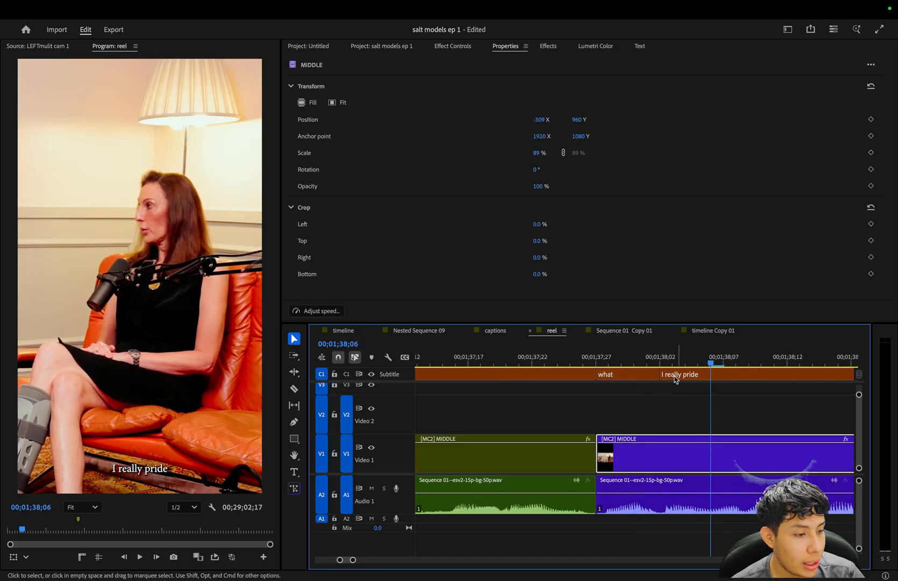
Redefine the track style from the "what" caption, applying it to all captions on the track.
{"action": "left_click", "coordinate": [646, 360]}
{"action": "left_click", "coordinate": [634, 374]}
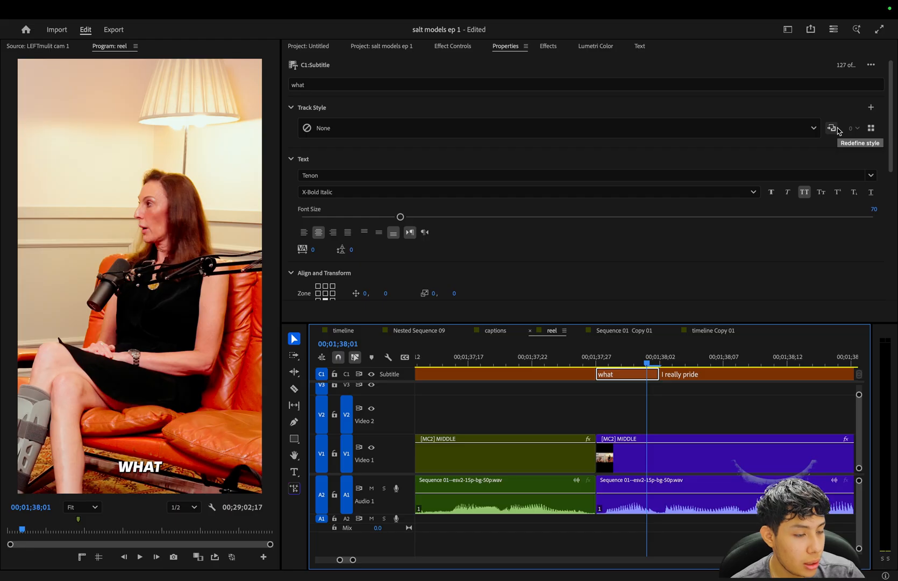
{"action": "left_click", "coordinate": [832, 129]}
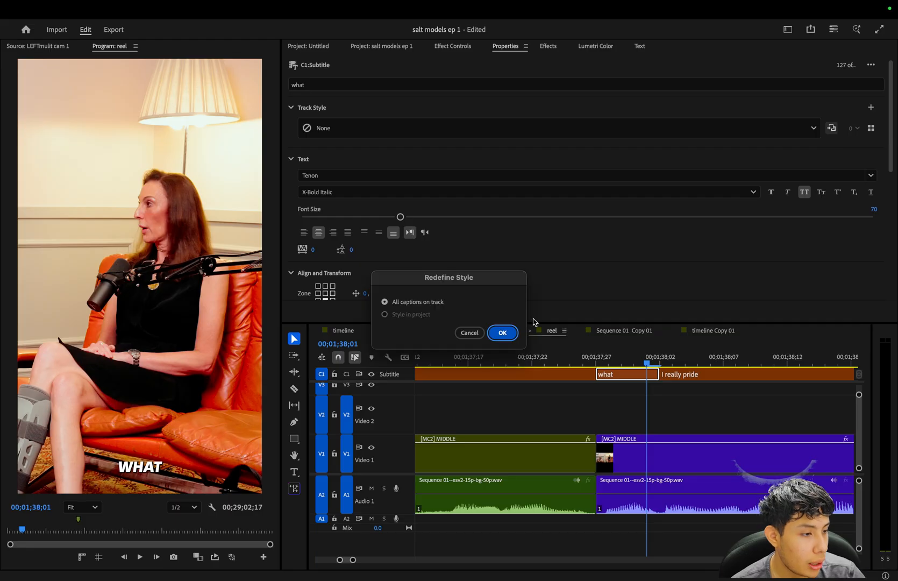
{"action": "left_click", "coordinate": [501, 333]}
{"action": "left_click", "coordinate": [635, 414]}
{"action": "key", "text": "minus"}
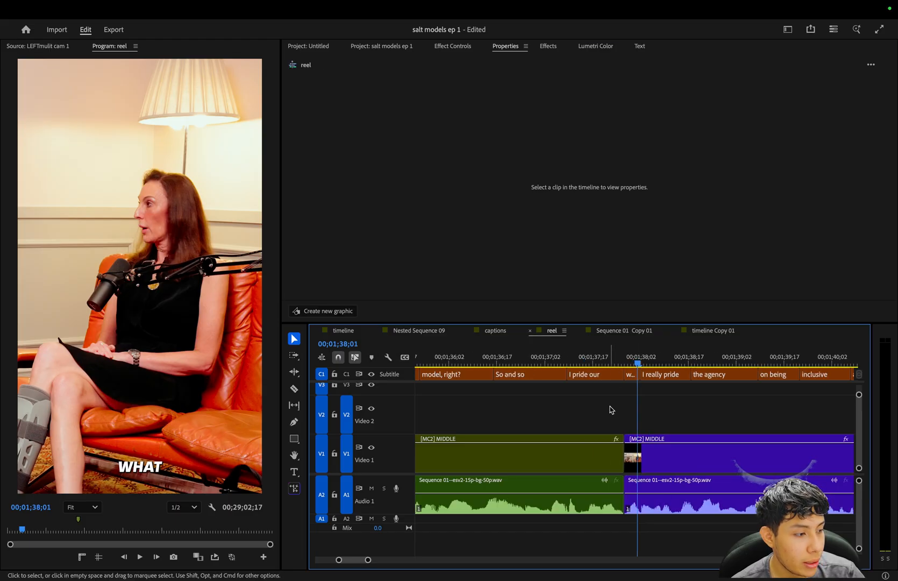
Play and scrub across the "what" and "I really pride" captions to check the applied styling.
{"action": "key", "text": "equal"}
{"action": "key", "text": "equal"}
{"action": "key", "text": "space"}
{"action": "key", "text": "space"}
{"action": "key", "text": "minus"}
{"action": "key", "text": "minus"}
{"action": "left_click_drag", "start_coordinate": [644, 360], "coordinate": [647, 387]}
{"action": "key", "text": "equal"}
{"action": "key", "text": "equal"}
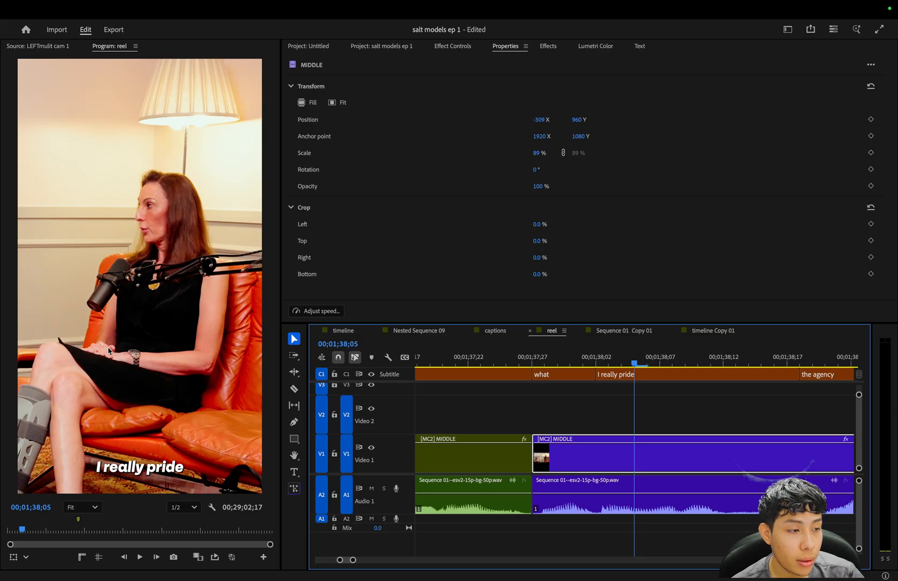
{"action": "left_click", "coordinate": [682, 423]}
{"action": "key", "text": "minus"}
{"action": "key", "text": "minus"}
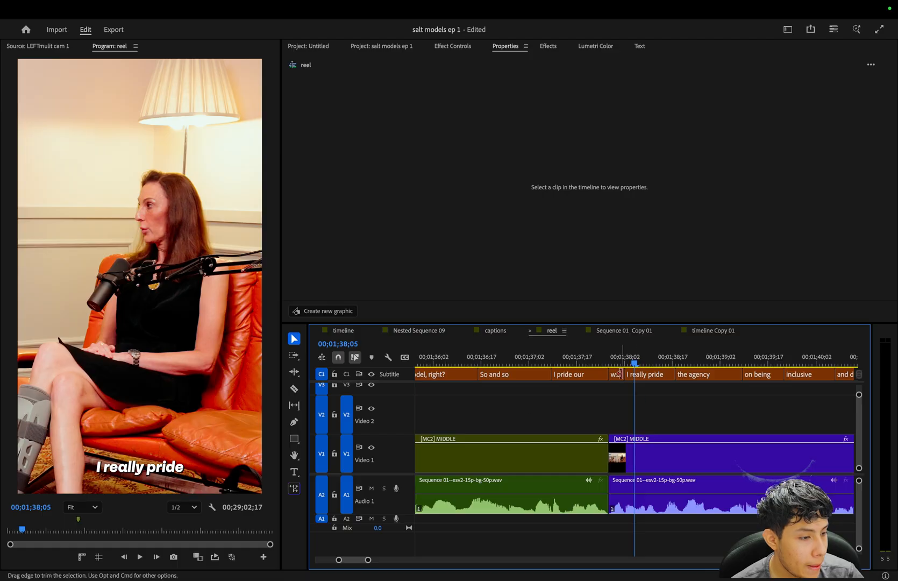
Select all captions along the whole subtitle track.
{"action": "key", "text": "equal"}
{"action": "key", "text": "equal"}
{"action": "left_click", "coordinate": [546, 364]}
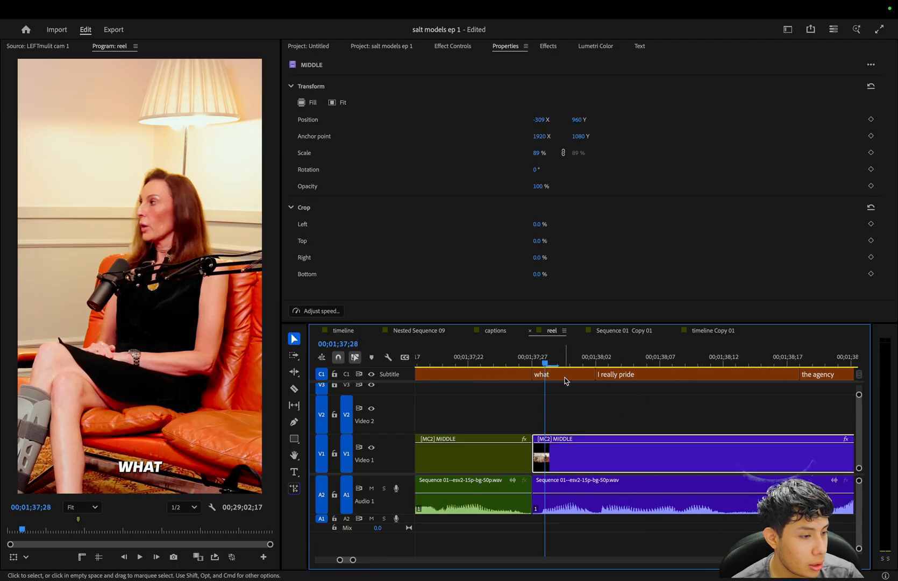
{"action": "left_click", "coordinate": [564, 377]}
{"action": "scroll", "coordinate": [497, 248], "scroll_direction": "down", "scroll_amount": 4}
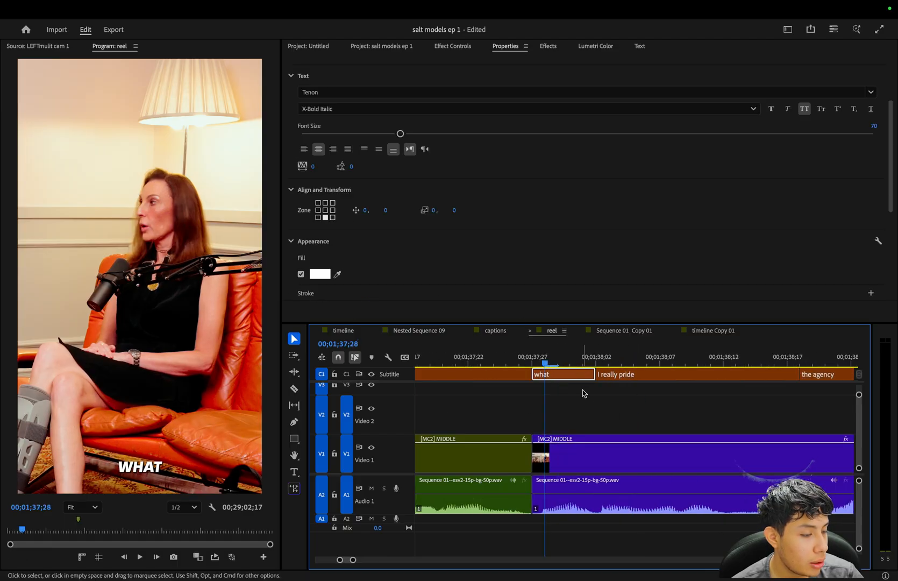
{"action": "key", "text": "minus"}
{"action": "key", "text": "minus"}
{"action": "key", "text": "minus"}
{"action": "key", "text": "minus"}
{"action": "key", "text": "minus"}
{"action": "key", "text": "minus"}
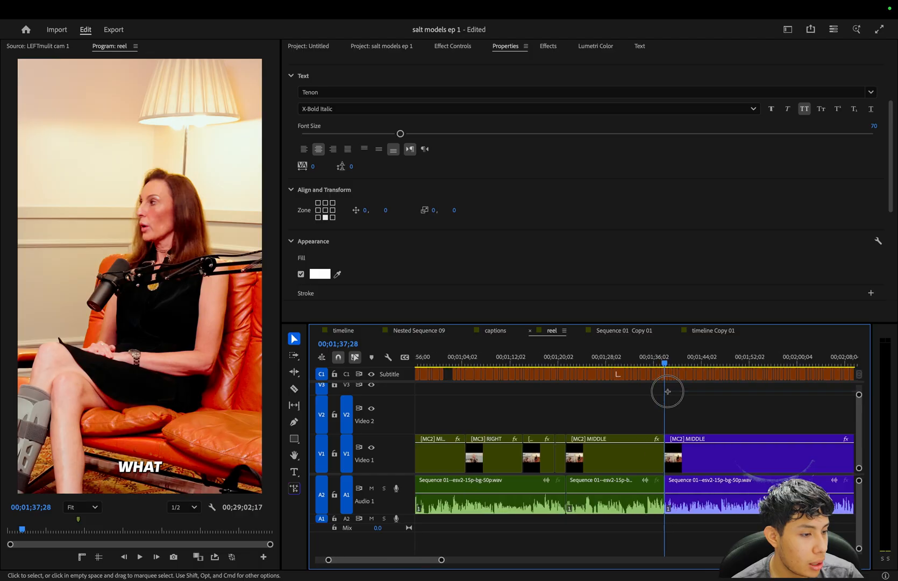
{"action": "key", "text": "minus"}
{"action": "key", "text": "minus"}
{"action": "key", "text": "minus"}
{"action": "key", "text": "minus"}
{"action": "key", "text": "minus"}
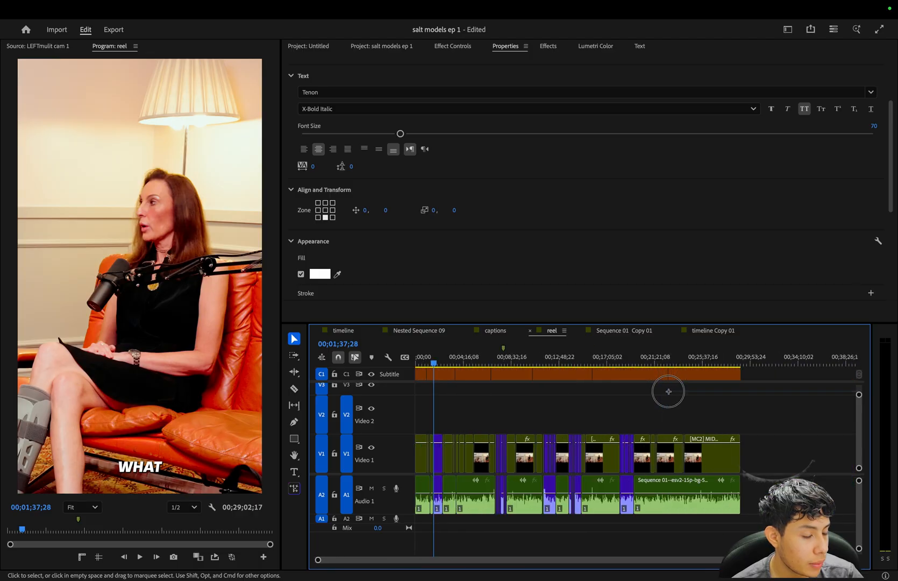
{"action": "left_click", "coordinate": [668, 392]}
{"action": "left_click_drag", "start_coordinate": [785, 375], "coordinate": [361, 383]}
Place all selected captions in the centre zone and set their vertical position to 413.
{"action": "key", "text": "equal"}
{"action": "key", "text": "equal"}
{"action": "key", "text": "equal"}
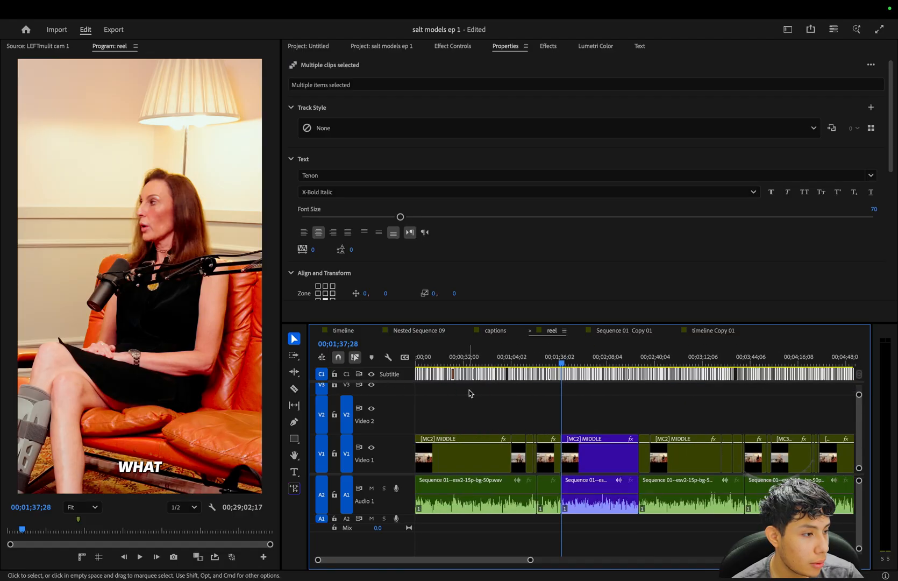
{"action": "key", "text": "equal"}
{"action": "scroll", "coordinate": [455, 224], "scroll_direction": "down", "scroll_amount": 4}
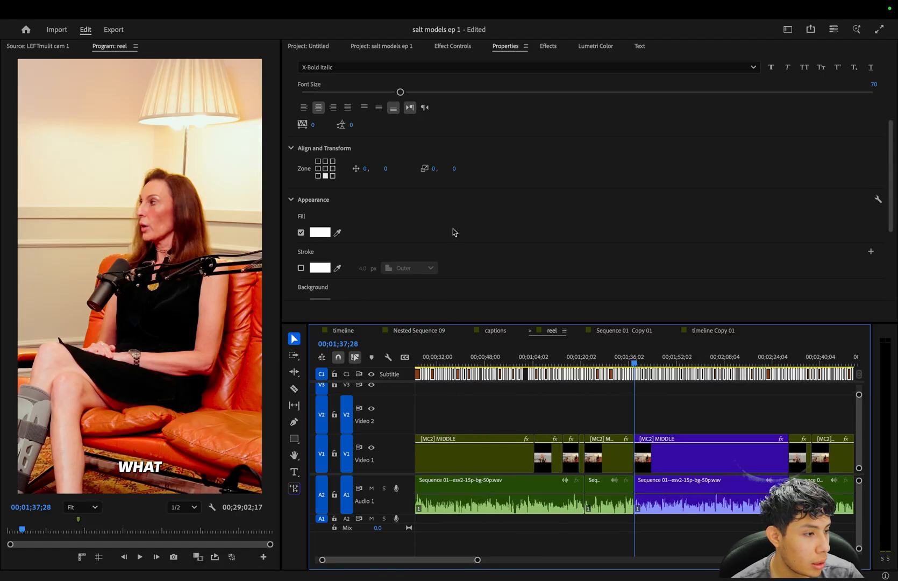
{"action": "left_click", "coordinate": [325, 169]}
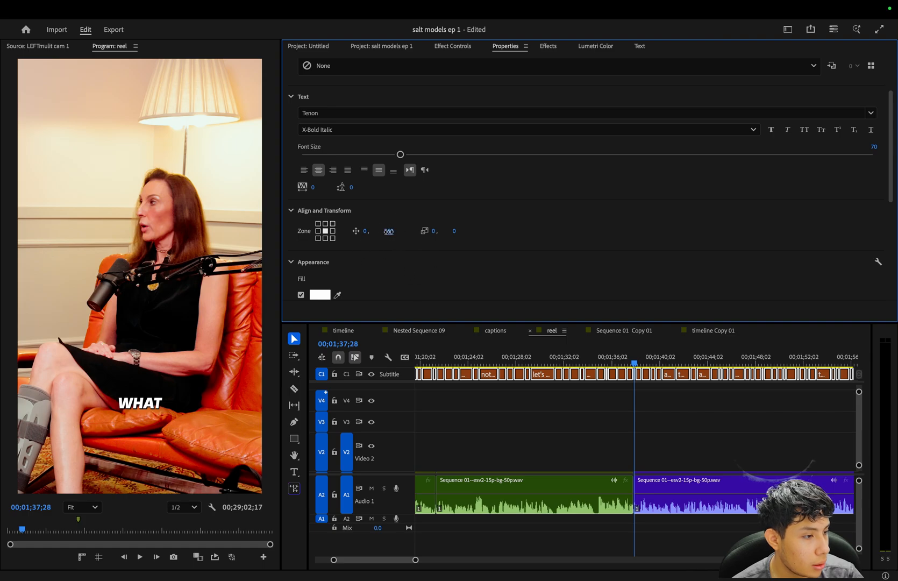
{"action": "left_click", "coordinate": [389, 230]}
{"action": "type", "text": "413"}
{"action": "key", "text": "Return"}
{"action": "left_click", "coordinate": [710, 423]}
{"action": "key", "text": "equal"}
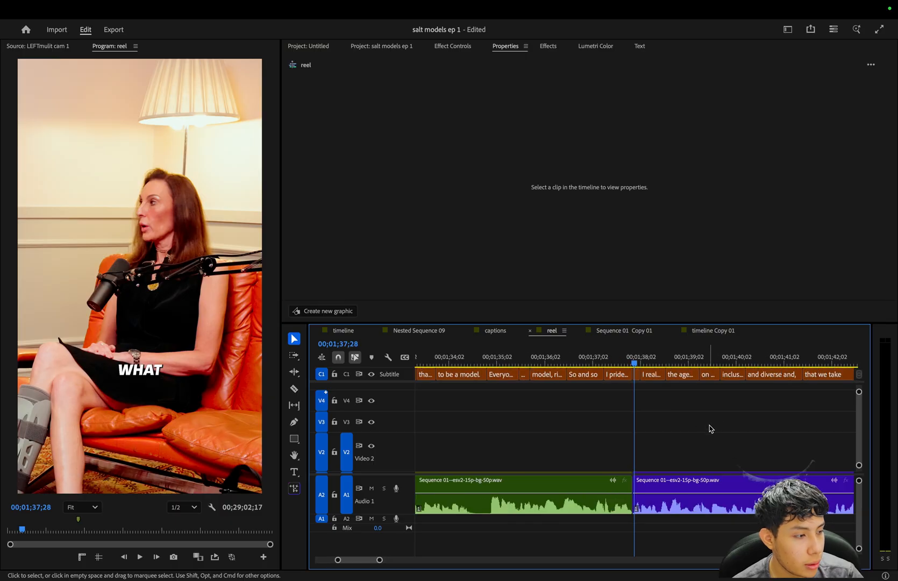
Play the violet highlight's opening to check the captions' placement, then show the full sequence.
{"action": "key", "text": "minus"}
{"action": "key", "text": "minus"}
{"action": "key", "text": "minus"}
{"action": "key", "text": "minus"}
{"action": "key", "text": "minus"}
{"action": "key", "text": "minus"}
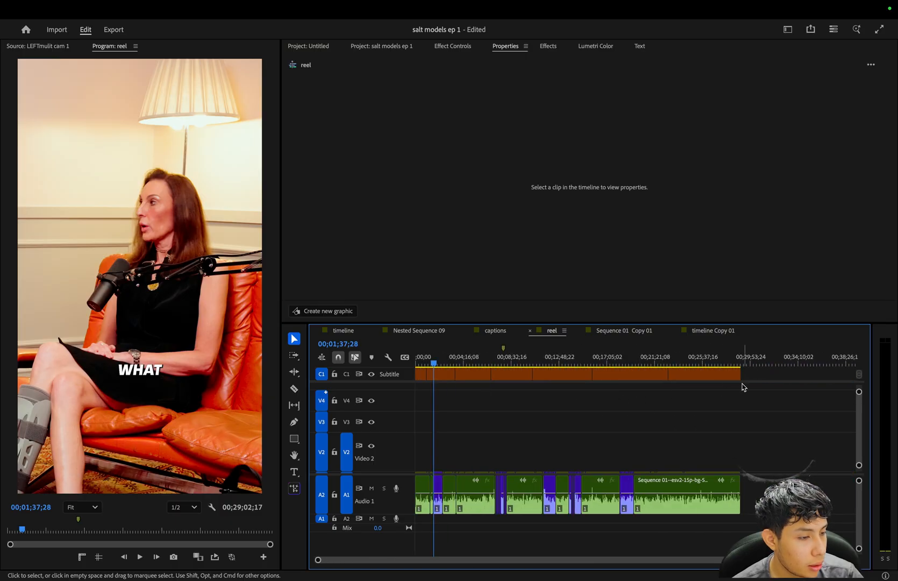
{"action": "key", "text": "equal"}
{"action": "key", "text": "equal"}
{"action": "key", "text": "equal"}
{"action": "key", "text": "equal"}
{"action": "key", "text": "equal"}
{"action": "key", "text": "equal"}
{"action": "key", "text": "equal"}
{"action": "left_click", "coordinate": [694, 410]}
{"action": "key", "text": "space"}
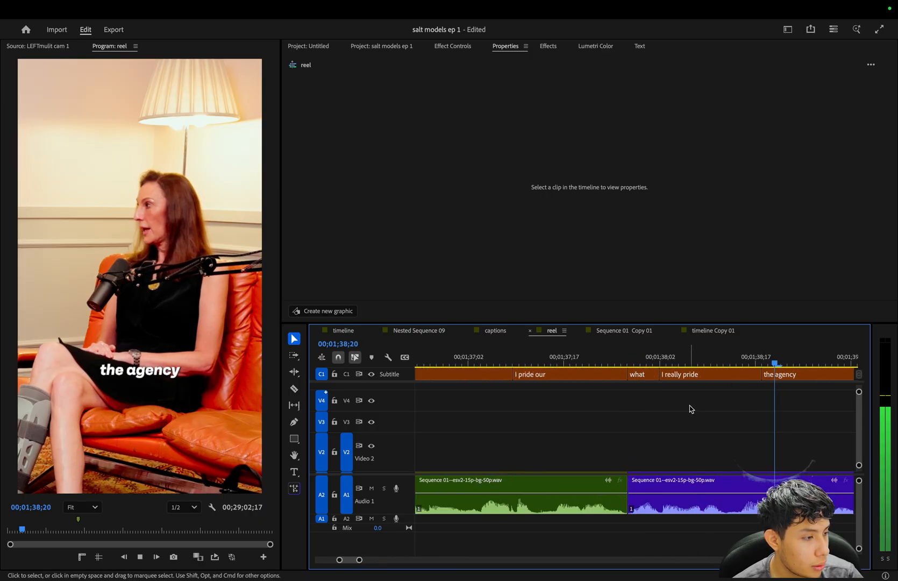
{"action": "key", "text": "minus"}
{"action": "key", "text": "space"}
{"action": "key", "text": "minus"}
{"action": "key", "text": "minus"}
{"action": "key", "text": "minus"}
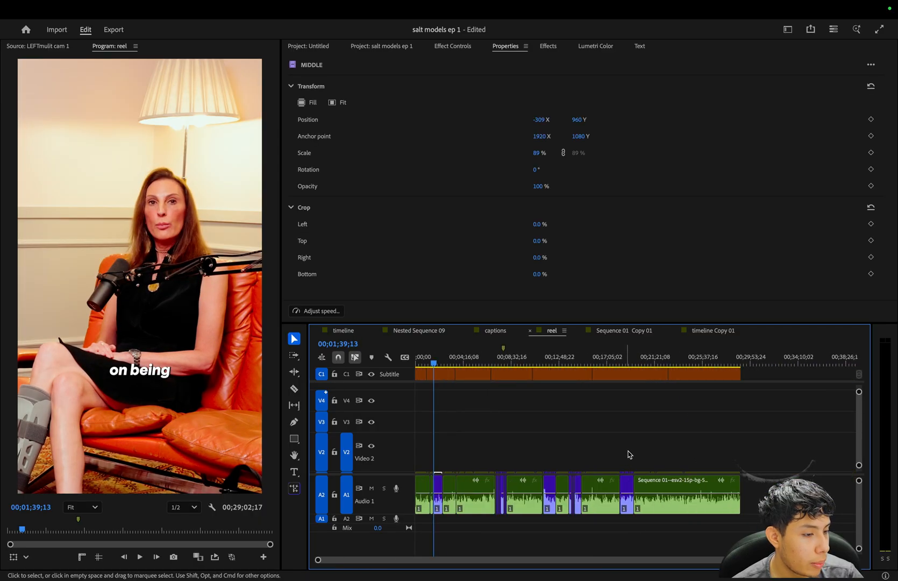
Play the violet highlight from the "on being" caption to "and sizes." to check how the captions read.
{"action": "key", "text": "equal"}
{"action": "key", "text": "equal"}
{"action": "key", "text": "equal"}
{"action": "key", "text": "equal"}
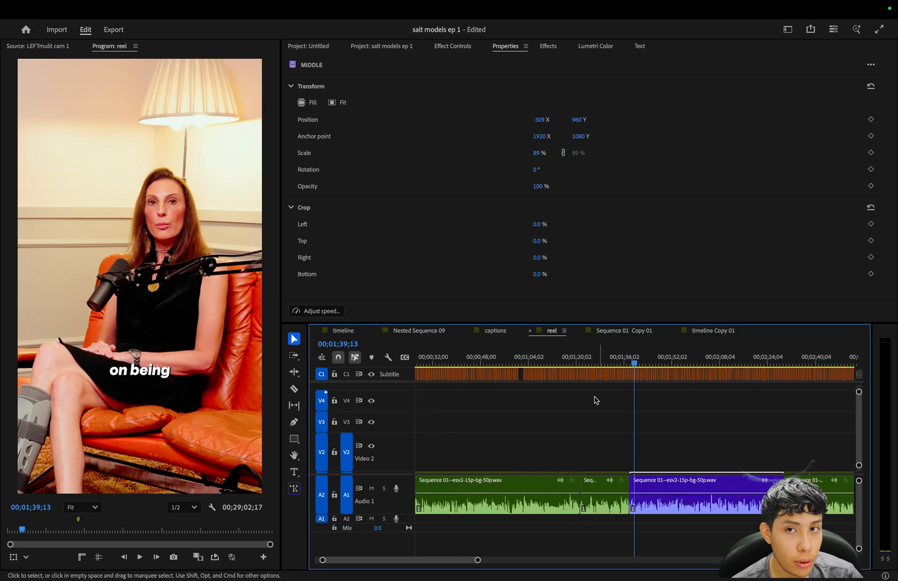
{"action": "key", "text": "space"}
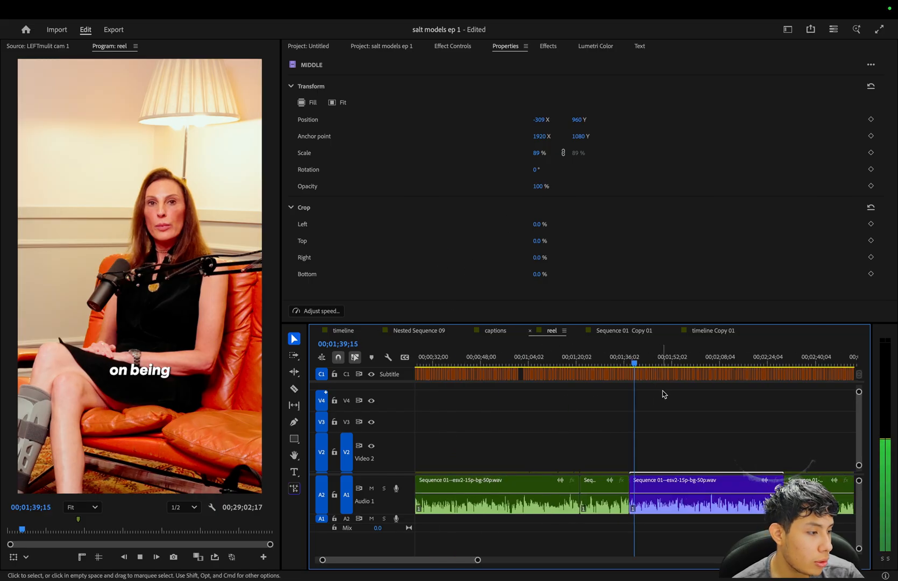
{"action": "key", "text": "equal"}
{"action": "key", "text": "equal"}
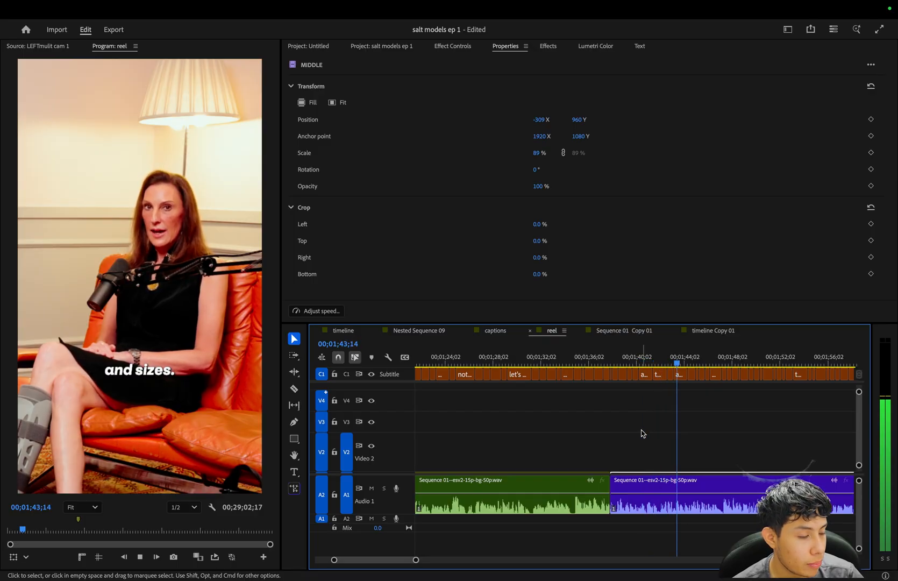
{"action": "key", "text": "space"}
{"action": "key", "text": "minus"}
{"action": "key", "text": "minus"}
{"action": "key", "text": "minus"}
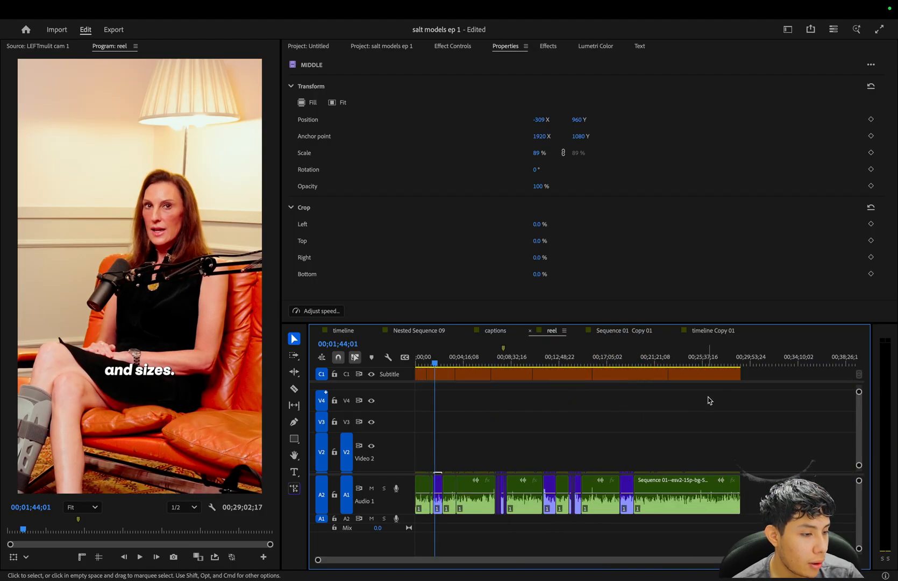
{"action": "key", "text": "equal"}
{"action": "key", "text": "equal"}
{"action": "key", "text": "equal"}
{"action": "key", "text": "equal"}
{"action": "key", "text": "equal"}
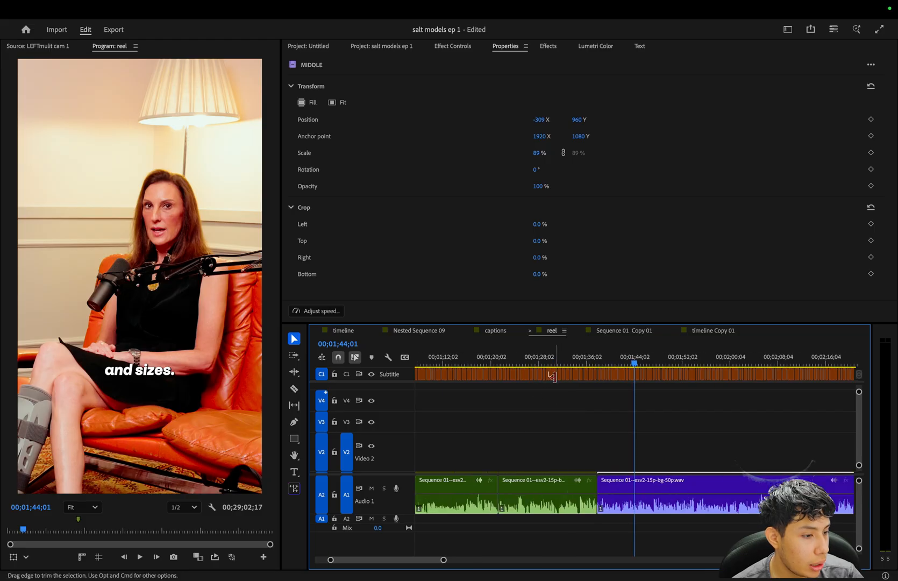
{"action": "left_click", "coordinate": [631, 399]}
{"action": "key", "text": "minus"}
{"action": "key", "text": "minus"}
{"action": "key", "text": "minus"}
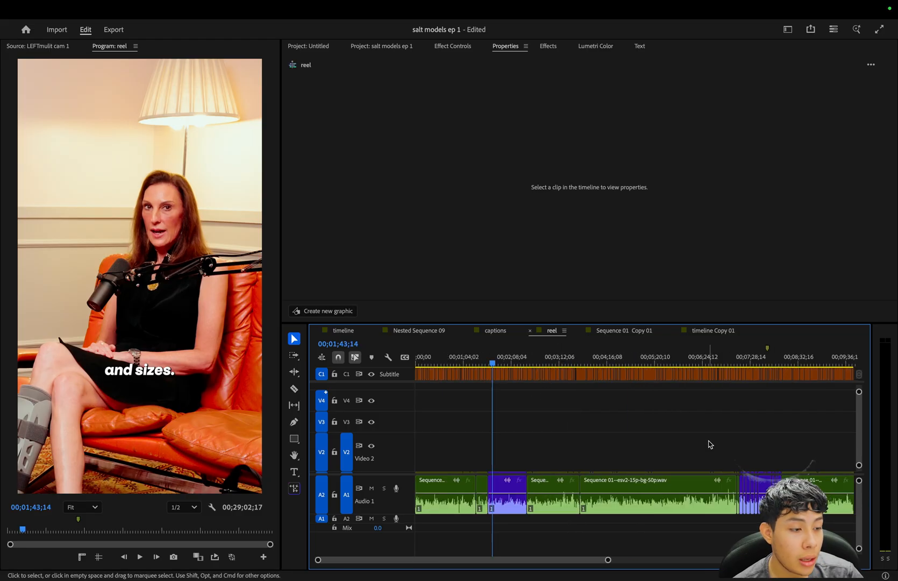
{"action": "key", "text": "minus"}
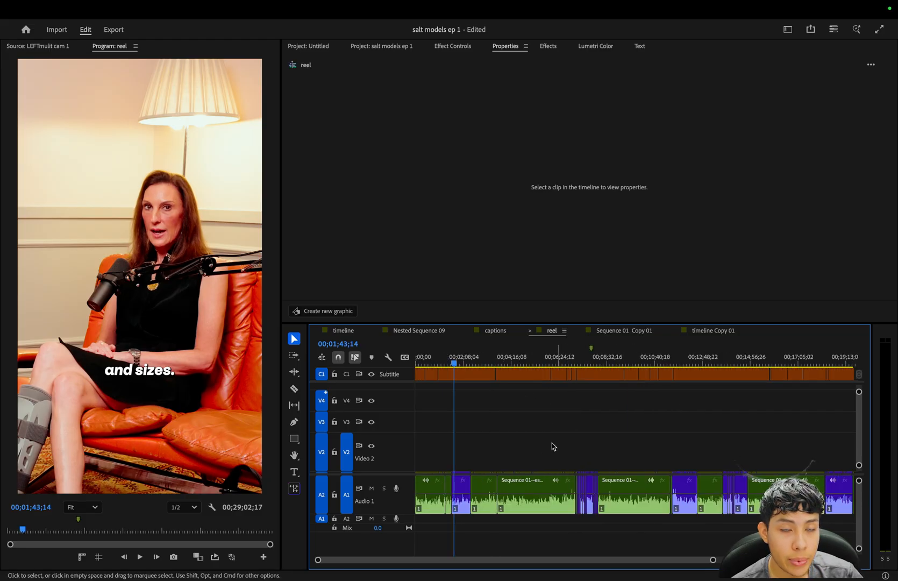
Move the playhead to the first violet highlight's start at 00;01;37;27 and delete the green clips and captions directly before it.
{"action": "key", "text": "equal"}
{"action": "key", "text": "equal"}
{"action": "key", "text": "Up"}
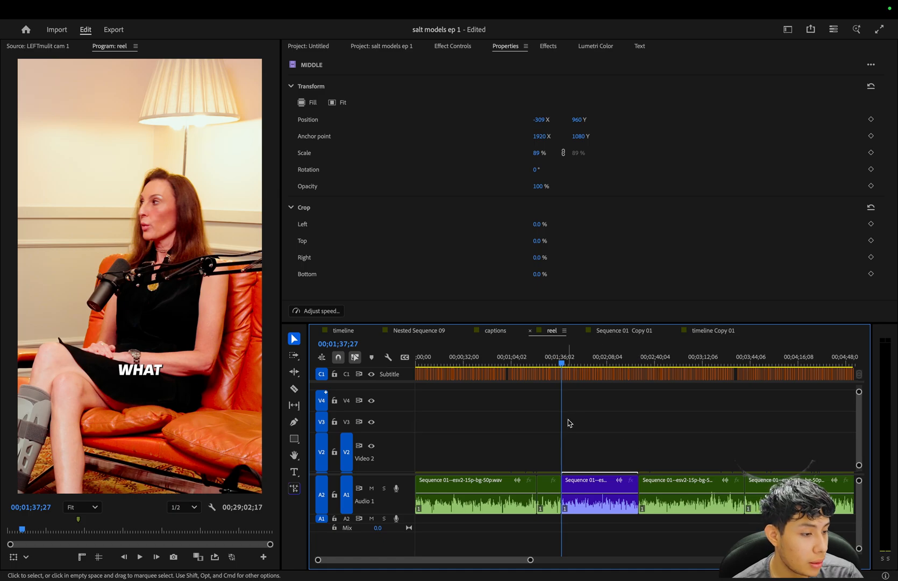
{"action": "key", "text": "equal"}
{"action": "key", "text": "equal"}
{"action": "key", "text": "equal"}
{"action": "key", "text": "equal"}
{"action": "key", "text": "equal"}
{"action": "left_click_drag", "start_coordinate": [616, 537], "coordinate": [598, 340]}
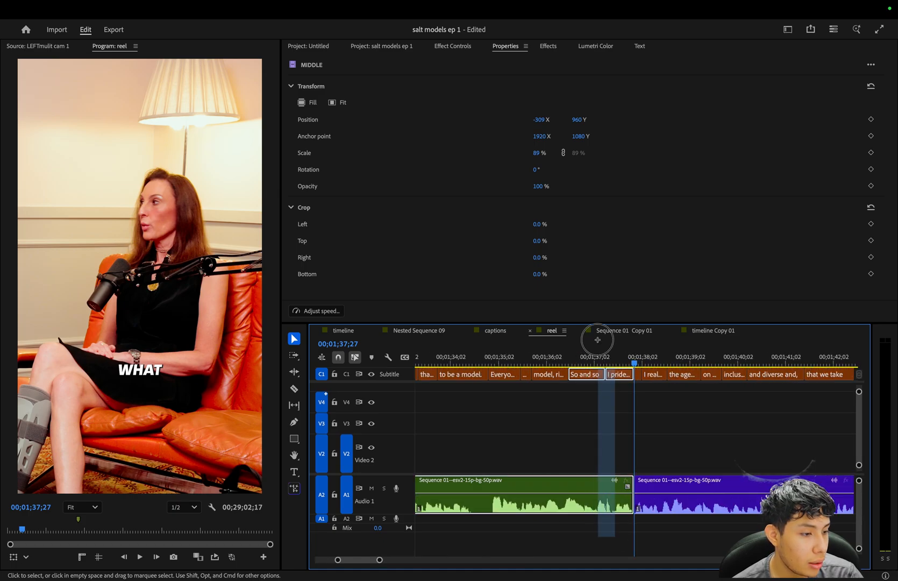
{"action": "key", "text": "BackSpace"}
{"action": "key", "text": "minus"}
{"action": "key", "text": "minus"}
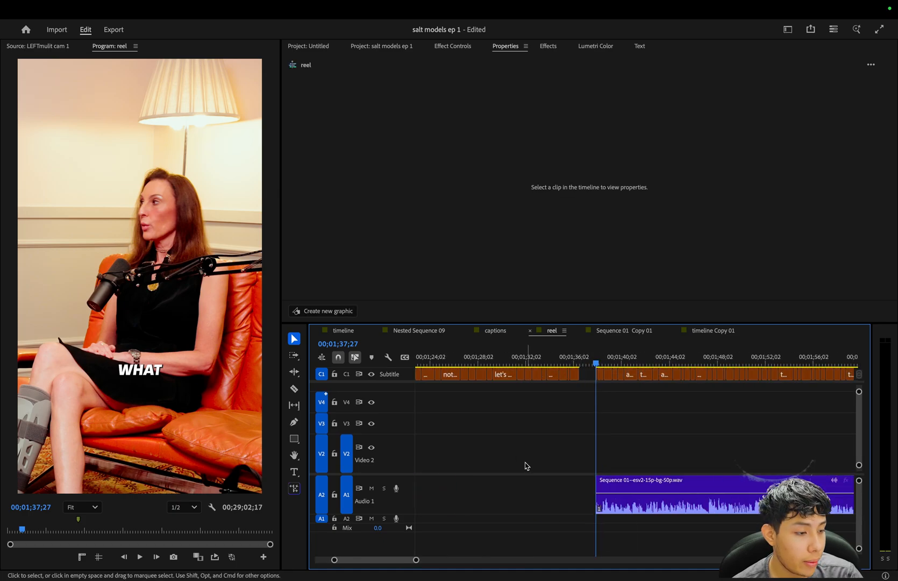
Delete all remaining captions, video clips and audio ahead of the first violet highlight.
{"action": "scroll", "coordinate": [527, 471], "scroll_direction": "up", "scroll_amount": 2}
{"action": "left_click", "coordinate": [624, 377]}
{"action": "left_click_drag", "start_coordinate": [625, 376], "coordinate": [395, 500]}
{"action": "key", "text": "minus"}
{"action": "key", "text": "minus"}
{"action": "key", "text": "minus"}
{"action": "key", "text": "minus"}
{"action": "key", "text": "minus"}
{"action": "key", "text": "minus"}
{"action": "key", "text": "equal"}
{"action": "key", "text": "equal"}
{"action": "key", "text": "equal"}
{"action": "key", "text": "equal"}
{"action": "key", "text": "equal"}
{"action": "key", "text": "equal"}
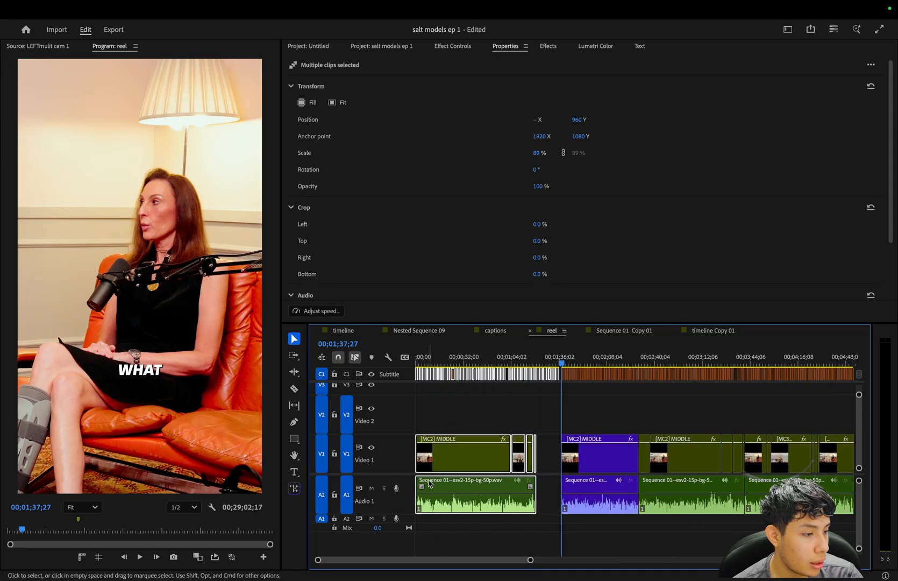
{"action": "key", "text": "Delete"}
Close the empty gap before the violet highlight so it begins at the start of the sequence.
{"action": "left_click", "coordinate": [483, 445]}
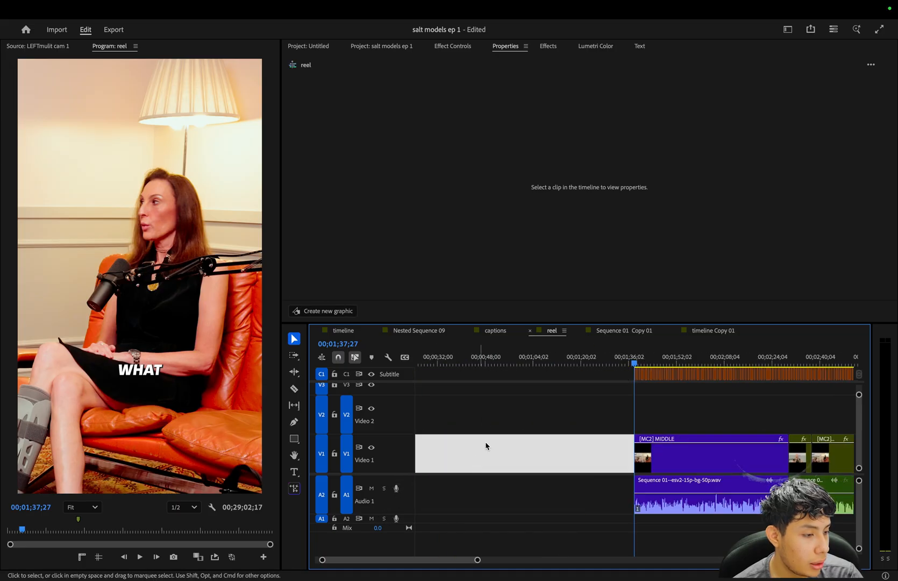
{"action": "key", "text": "Delete"}
{"action": "key", "text": "equal"}
{"action": "key", "text": "minus"}
Move the playhead to the cut where the violet highlight ends and the green RIGHT clip begins.
{"action": "left_click", "coordinate": [507, 364]}
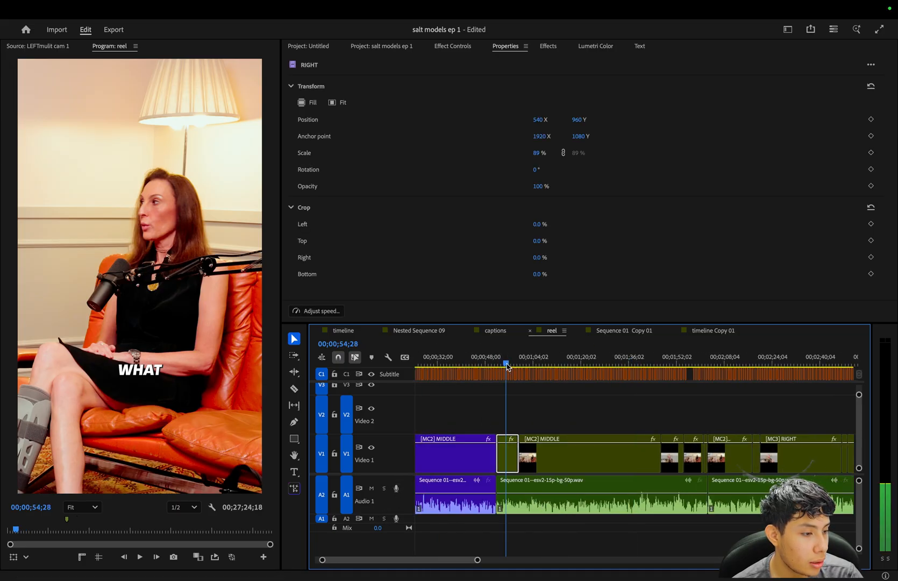
{"action": "left_click", "coordinate": [511, 459]}
{"action": "key", "text": "equal"}
{"action": "key", "text": "equal"}
{"action": "key", "text": "equal"}
{"action": "key", "text": "equal"}
{"action": "key", "text": "Up"}
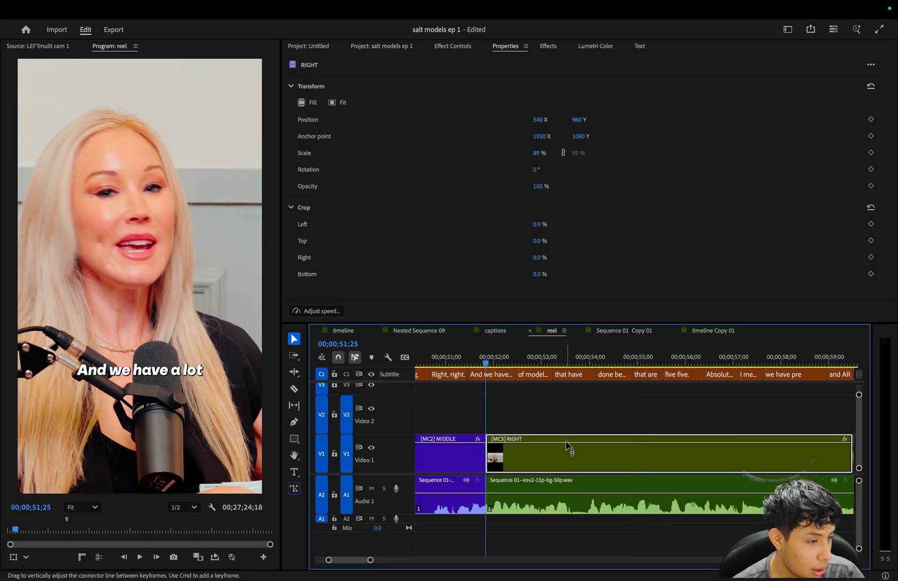
Delete the caption and the green video and audio clips directly after the violet highlight's end.
{"action": "key", "text": "minus"}
{"action": "key", "text": "minus"}
{"action": "key", "text": "minus"}
{"action": "key", "text": "minus"}
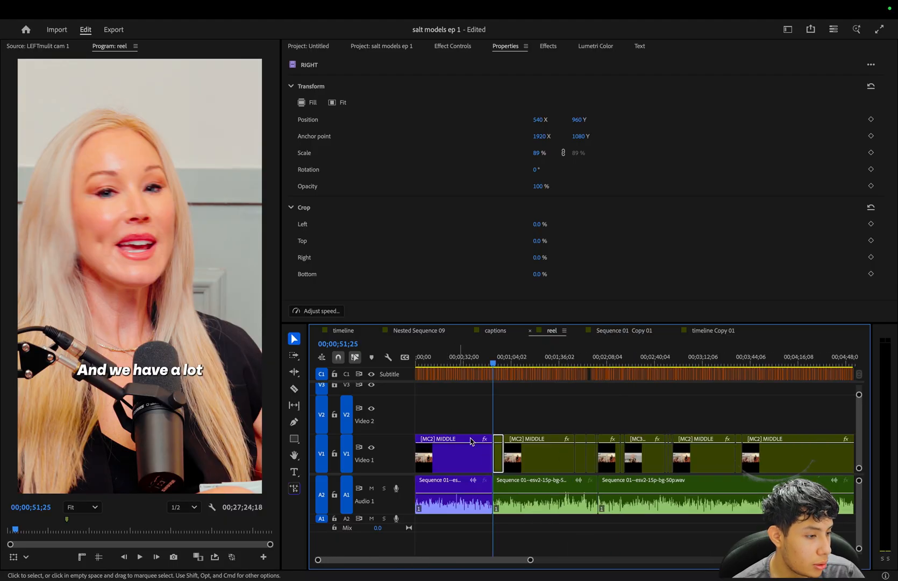
{"action": "key", "text": "equal"}
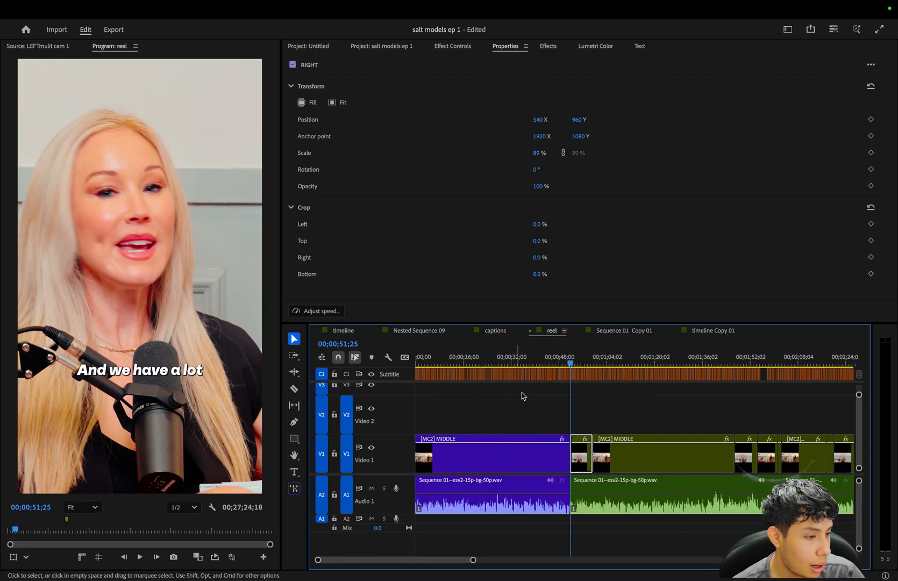
{"action": "key", "text": "equal"}
{"action": "key", "text": "equal"}
{"action": "key", "text": "equal"}
{"action": "key", "text": "equal"}
{"action": "key", "text": "equal"}
{"action": "left_click", "coordinate": [647, 376]}
{"action": "key", "text": "Delete"}
{"action": "left_click", "coordinate": [656, 456]}
{"action": "key", "text": "Delete"}
Select all captions above the violet highlight and upgrade them to graphics.
{"action": "key", "text": "minus"}
{"action": "key", "text": "minus"}
{"action": "key", "text": "minus"}
{"action": "key", "text": "minus"}
{"action": "left_click_drag", "start_coordinate": [617, 377], "coordinate": [408, 380]}
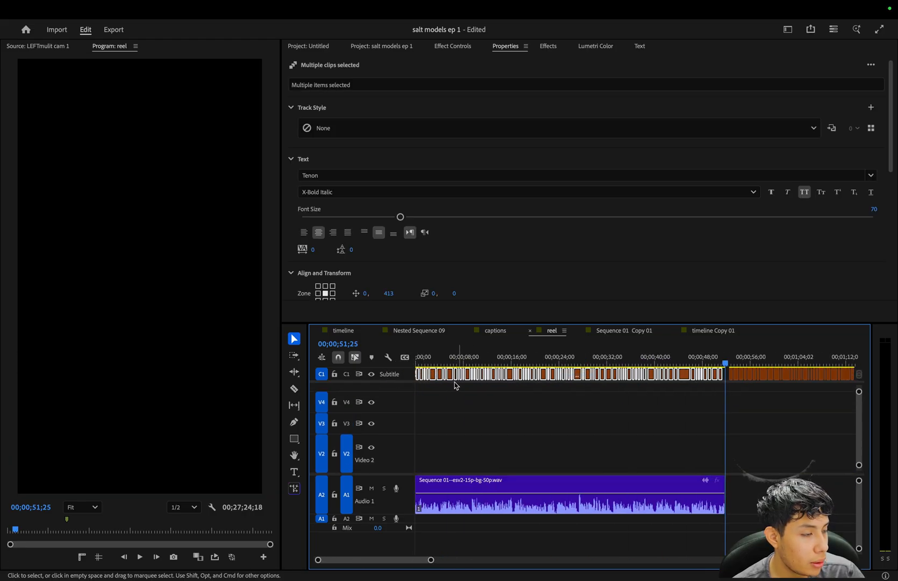
{"action": "left_click", "coordinate": [277, 9]}
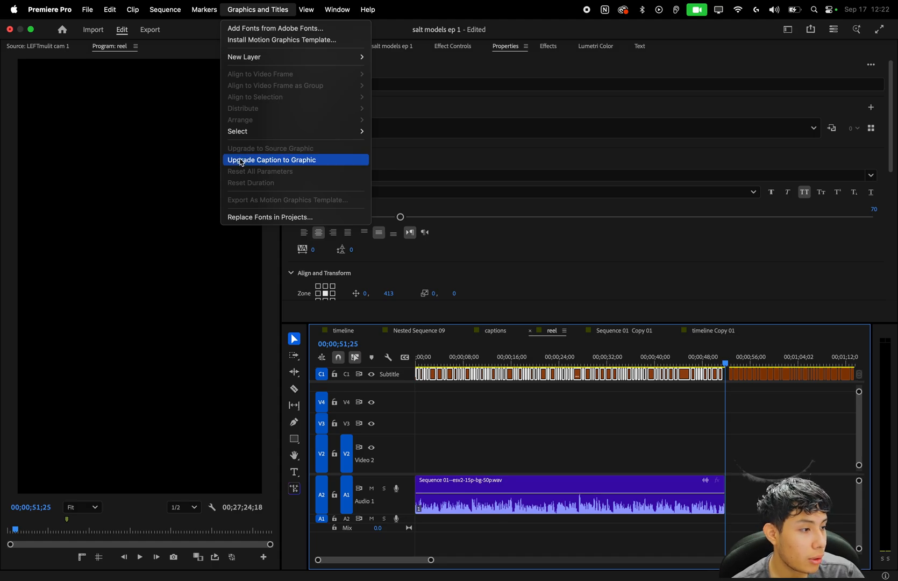
{"action": "left_click", "coordinate": [256, 164]}
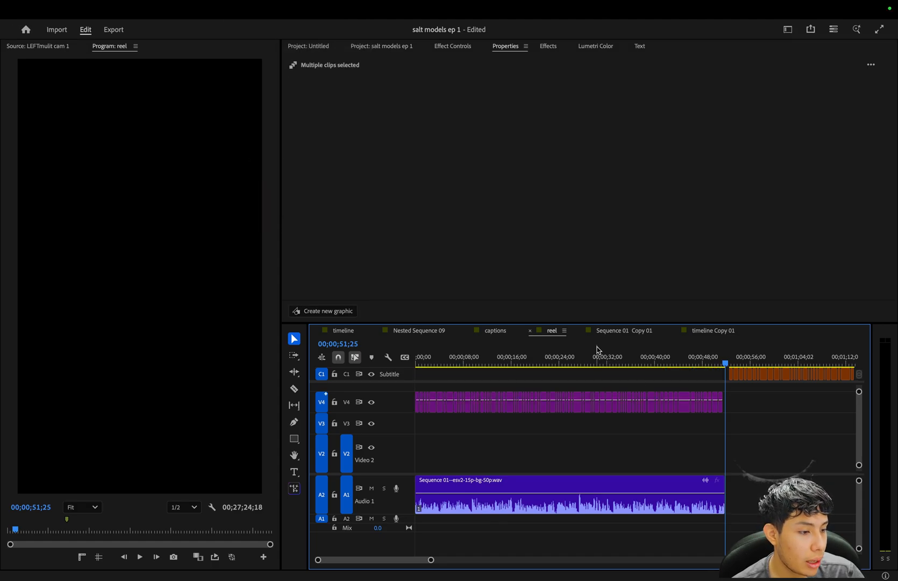
Play the highlight's opening with its caption graphics, and move all of those graphics down to the Video 2 track.
{"action": "key", "text": "Home"}
{"action": "key", "text": "space"}
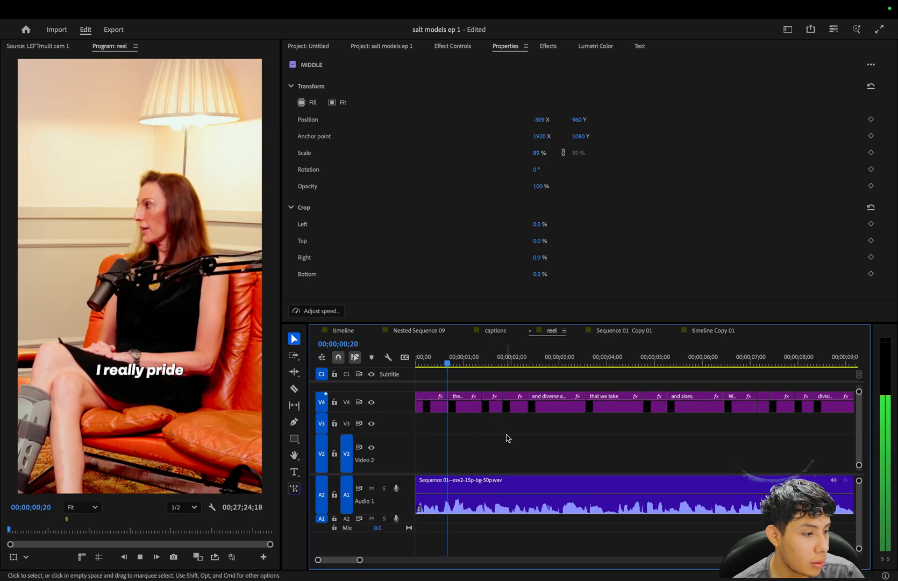
{"action": "key", "text": "minus"}
{"action": "key", "text": "space"}
{"action": "left_click_drag", "start_coordinate": [582, 403], "coordinate": [322, 418]}
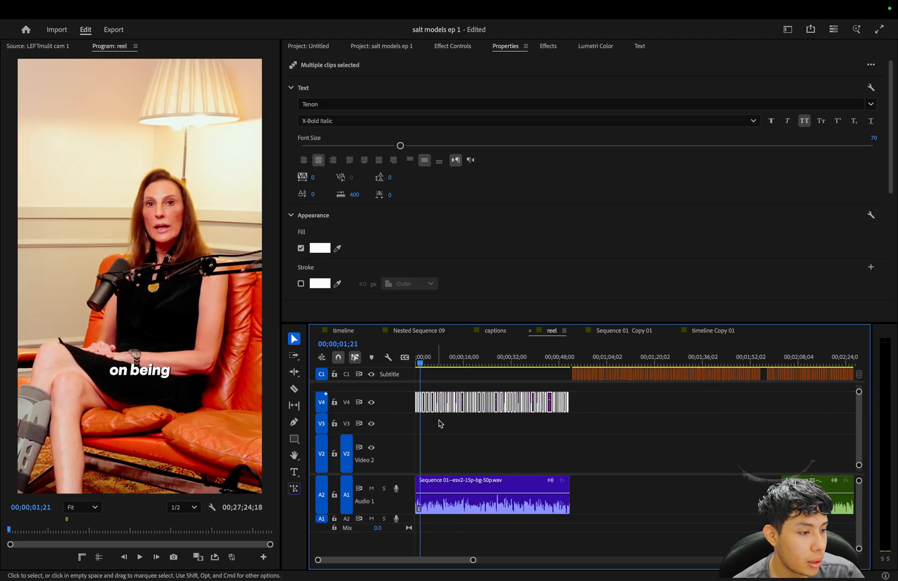
{"action": "left_click_drag", "start_coordinate": [433, 410], "coordinate": [432, 450]}
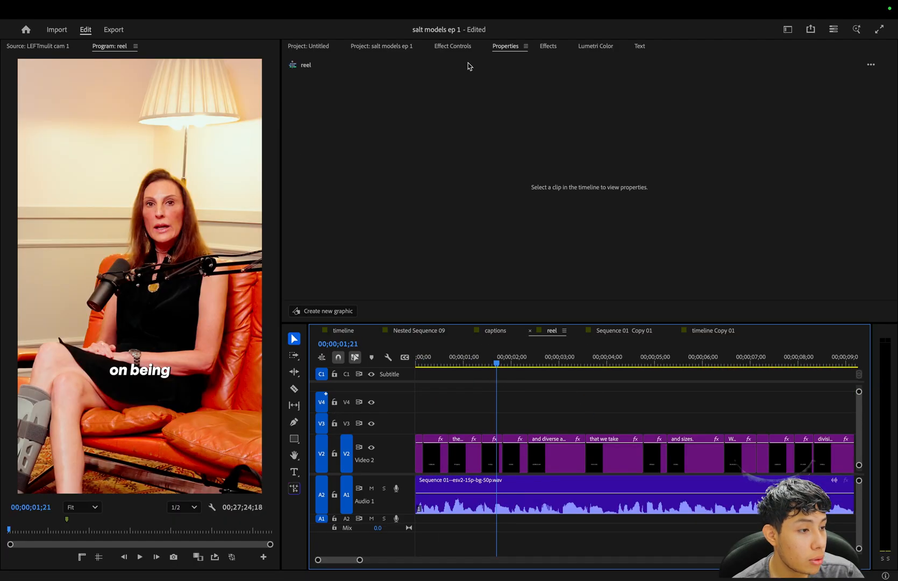
Search the effects for "jumping" and apply the "jumping of texts" preset to the "and diverse and," caption graphic.
{"action": "left_click", "coordinate": [541, 45]}
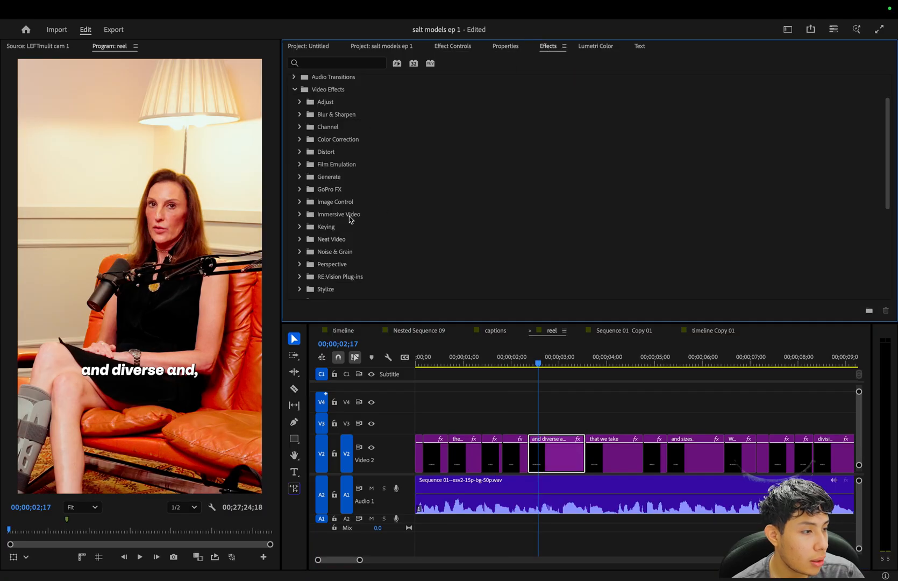
{"action": "left_click", "coordinate": [294, 90]}
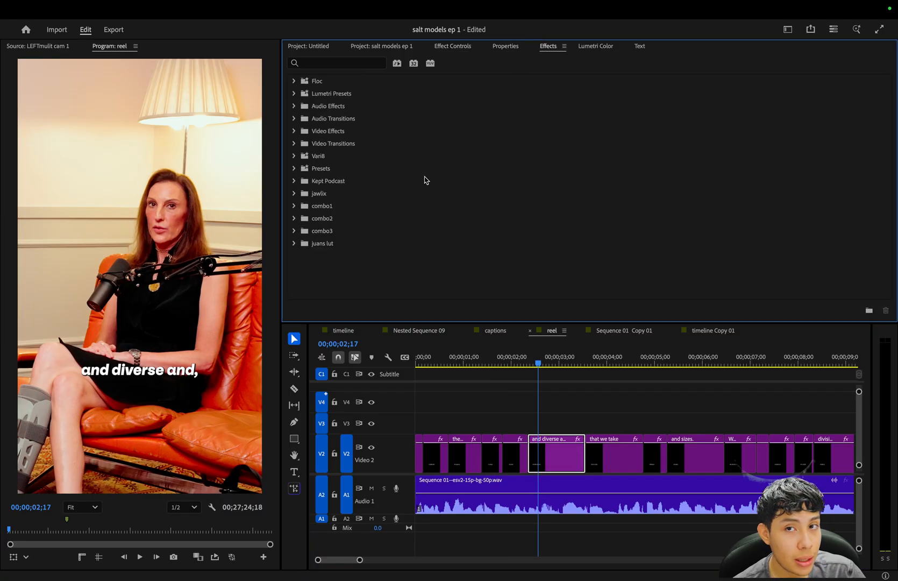
{"action": "right_click", "coordinate": [360, 202]}
{"action": "left_click", "coordinate": [356, 192]}
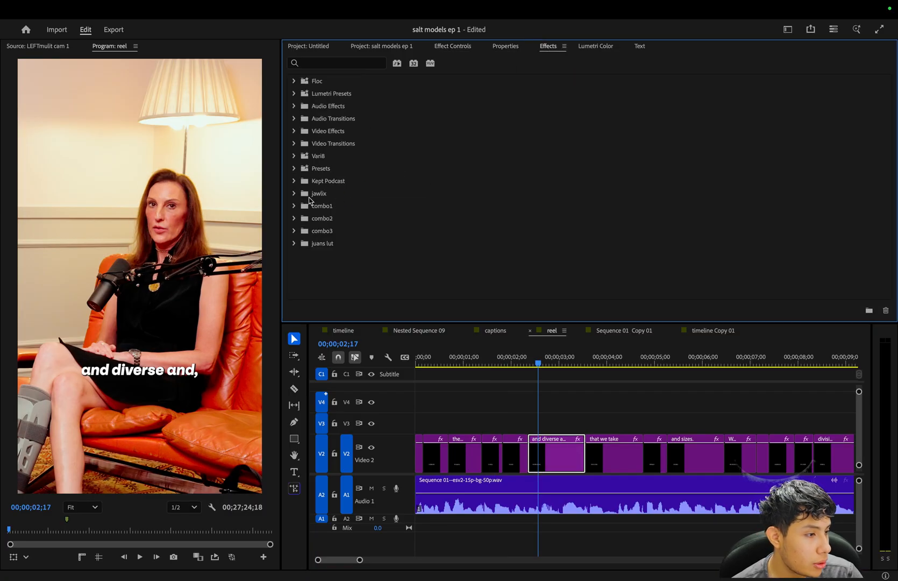
{"action": "left_click", "coordinate": [294, 81]}
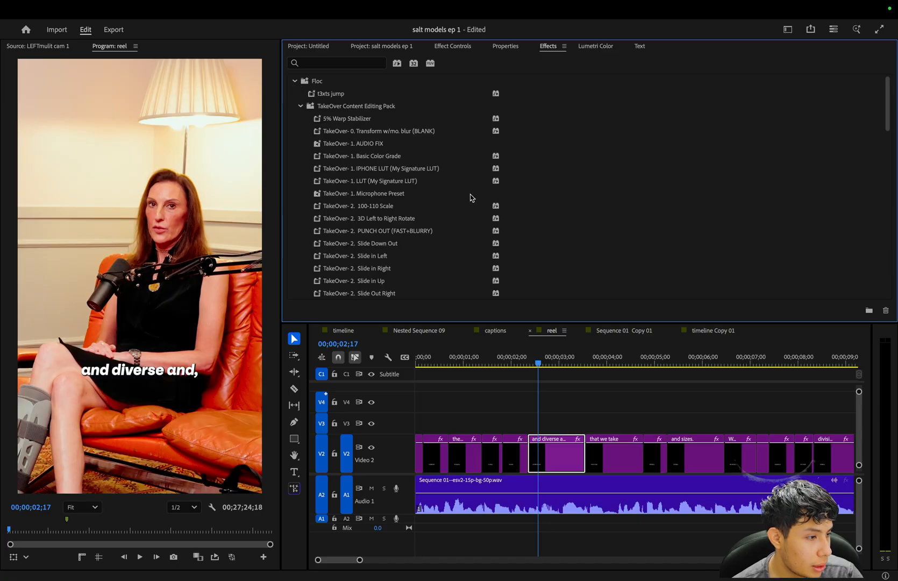
{"action": "scroll", "coordinate": [471, 198], "scroll_direction": "down", "scroll_amount": 4}
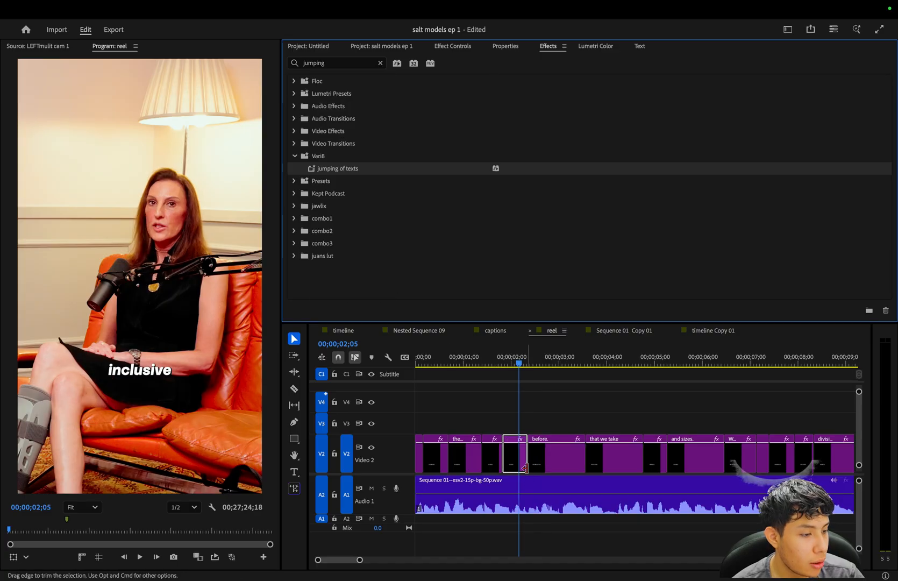
Play the caption graphics from "I really pride" to "on being" to check their appearance.
{"action": "left_click", "coordinate": [612, 49]}
{"action": "key", "text": "equal"}
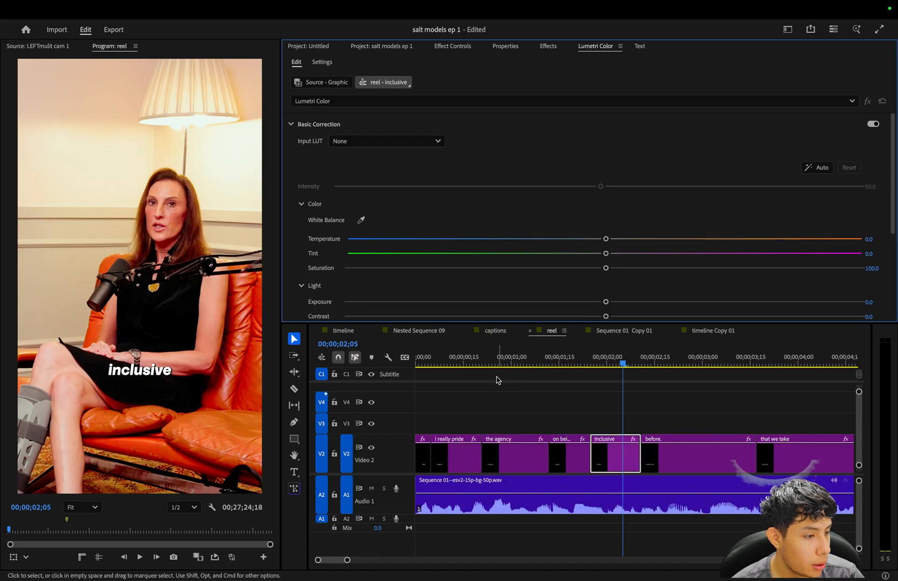
{"action": "left_click", "coordinate": [457, 359]}
{"action": "key", "text": "space"}
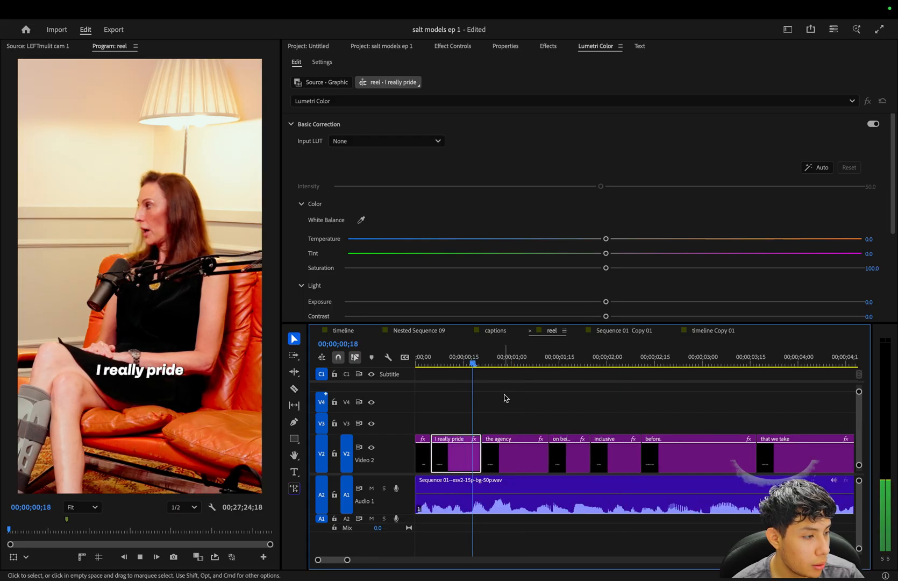
{"action": "key", "text": "space"}
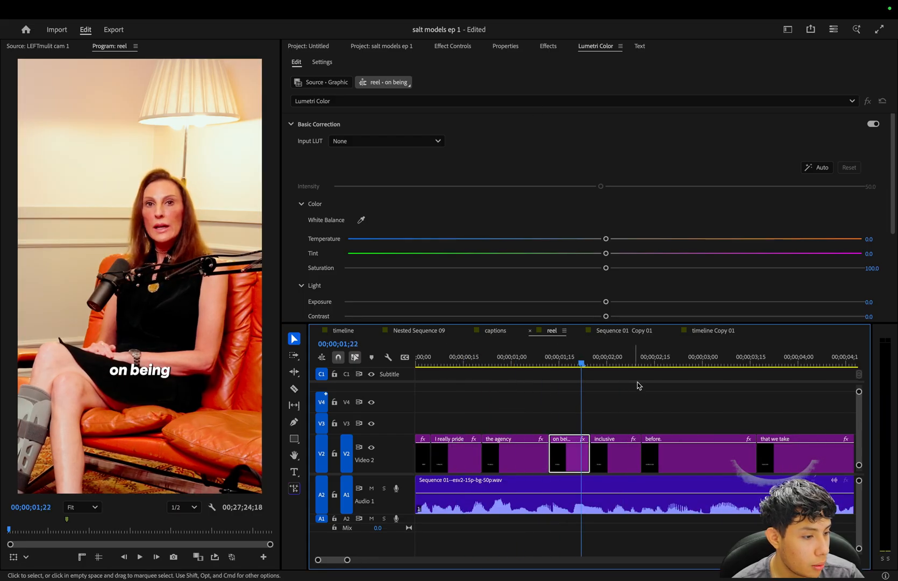
Copy the "and diverse and," caption graphic and select the following caption graphics as targets for pasting its attributes.
{"action": "left_click", "coordinate": [651, 359]}
{"action": "right_click", "coordinate": [697, 456]}
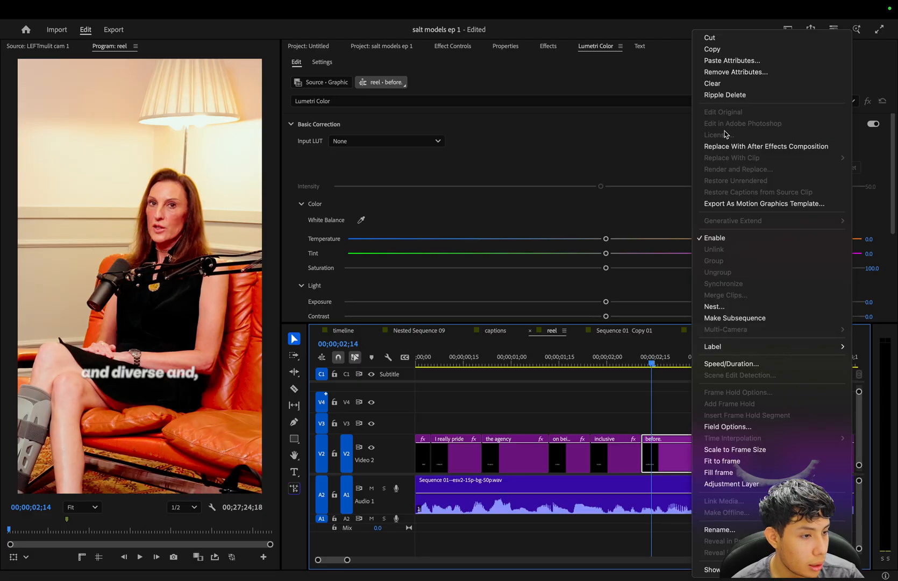
{"action": "left_click", "coordinate": [711, 49]}
{"action": "key", "text": "minus"}
{"action": "left_click_drag", "start_coordinate": [513, 413], "coordinate": [583, 450]}
{"action": "right_click", "coordinate": [582, 450]}
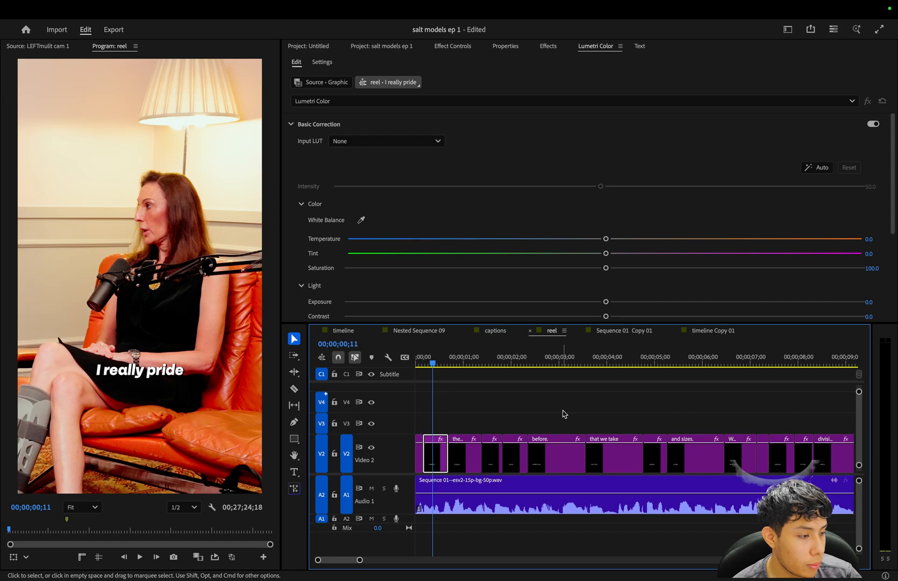
Play the highlight from "the agency" through "divisions," to check the caption animation.
{"action": "key", "text": "space"}
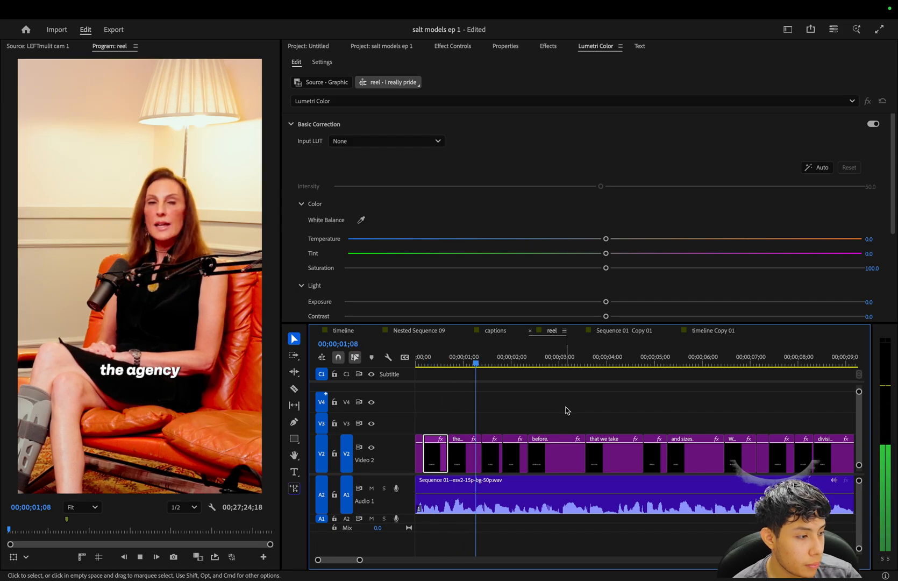
{"action": "key", "text": "space"}
{"action": "left_click", "coordinate": [461, 365]}
{"action": "key", "text": "space"}
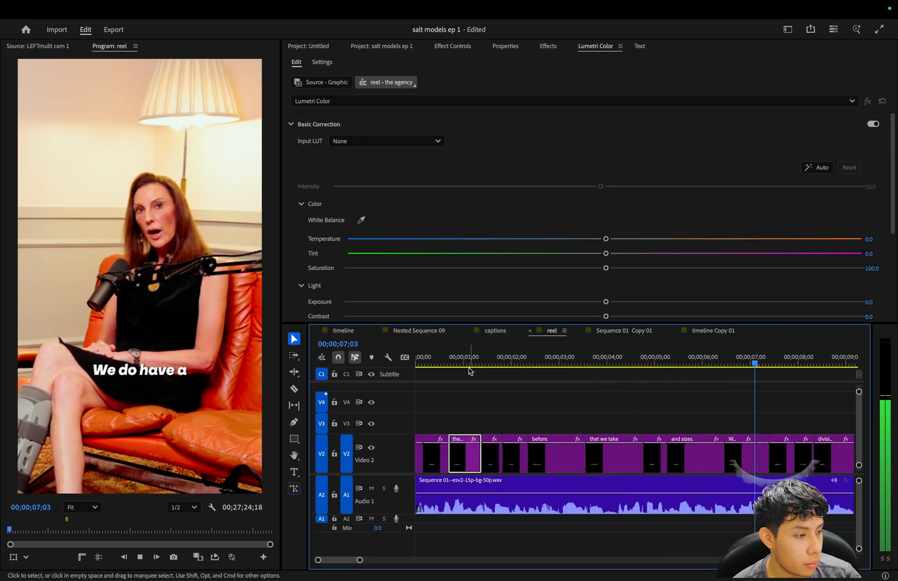
{"action": "key", "text": "space"}
{"action": "key", "text": "minus"}
{"action": "key", "text": "minus"}
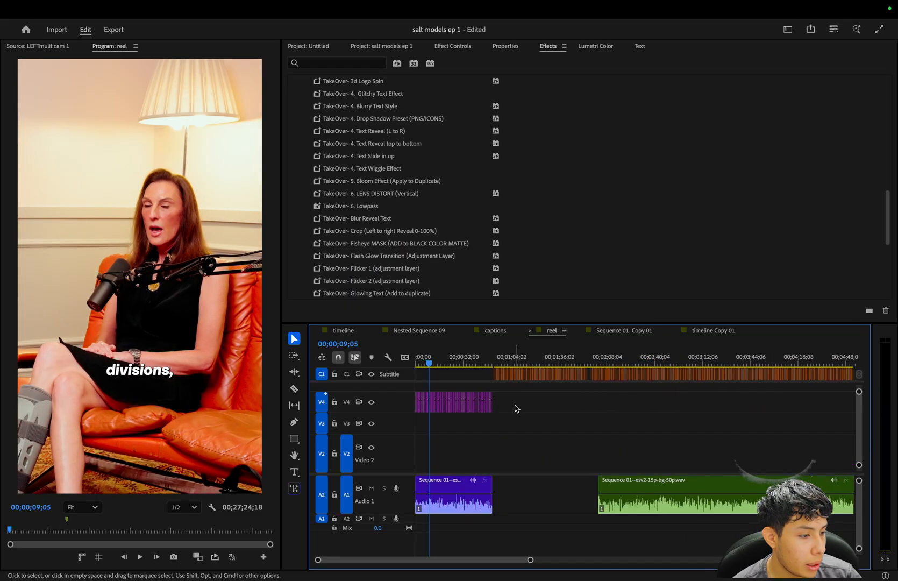
Examine the overall layout of the "reel" sequence, switch to the "captions" sequence and examine its finished highlights.
{"action": "key", "text": "minus"}
{"action": "key", "text": "minus"}
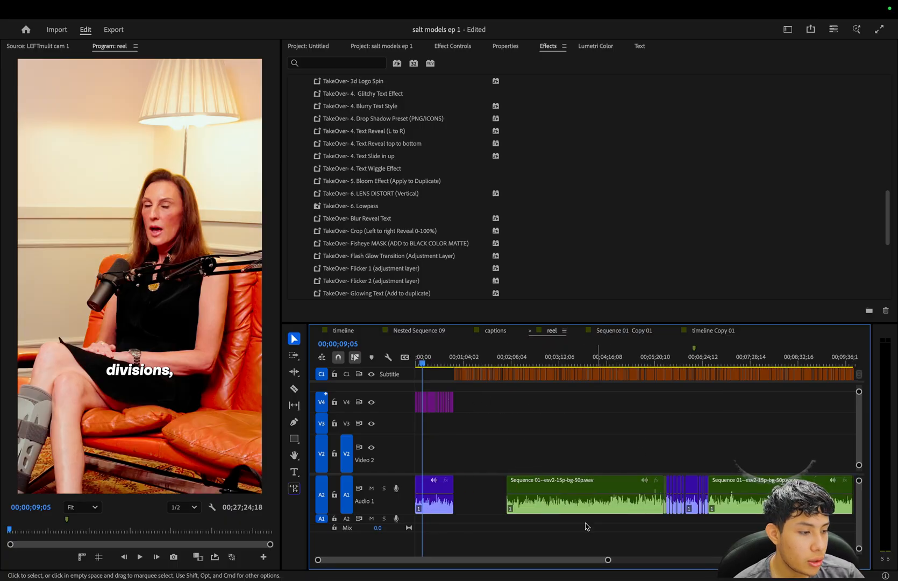
{"action": "key", "text": "minus"}
{"action": "key", "text": "minus"}
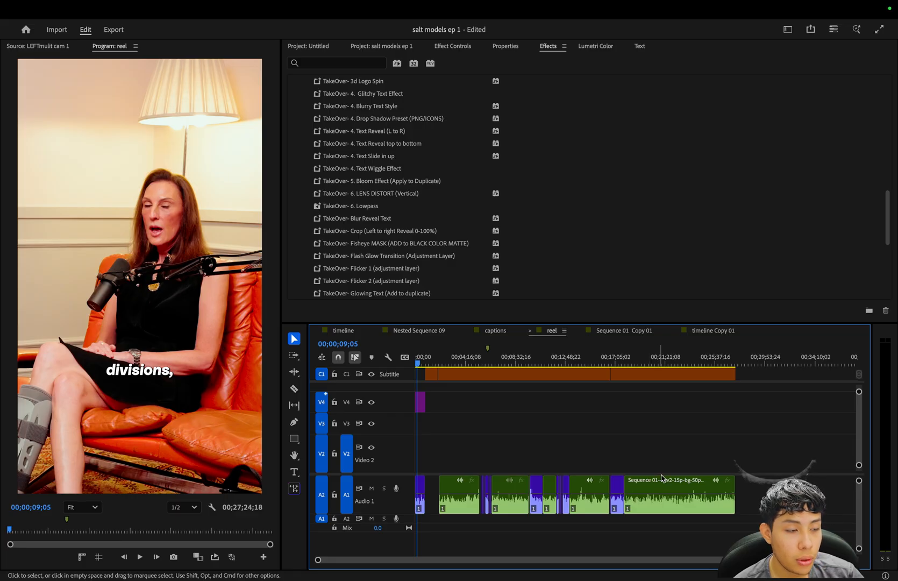
{"action": "key", "text": "equal"}
{"action": "key", "text": "equal"}
{"action": "key", "text": "equal"}
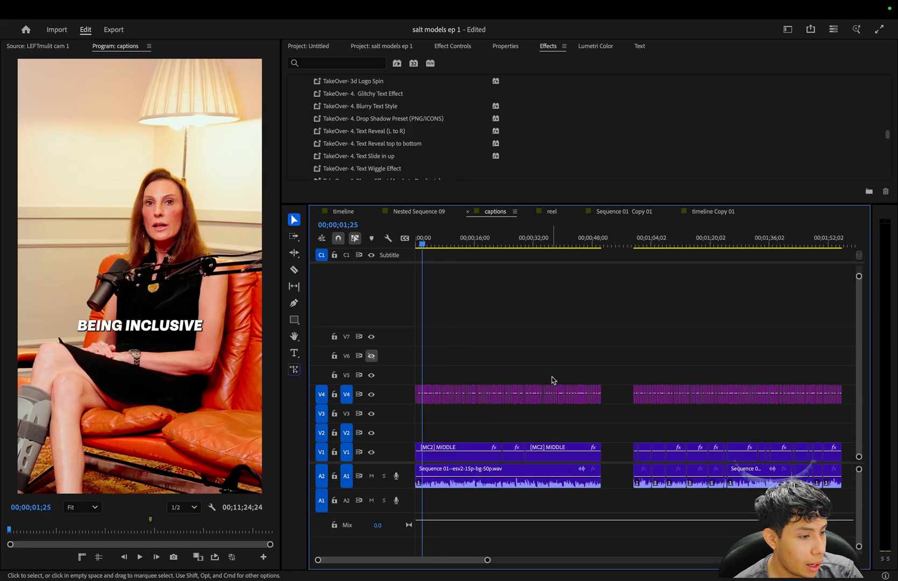
{"action": "key", "text": "equal"}
{"action": "key", "text": "minus"}
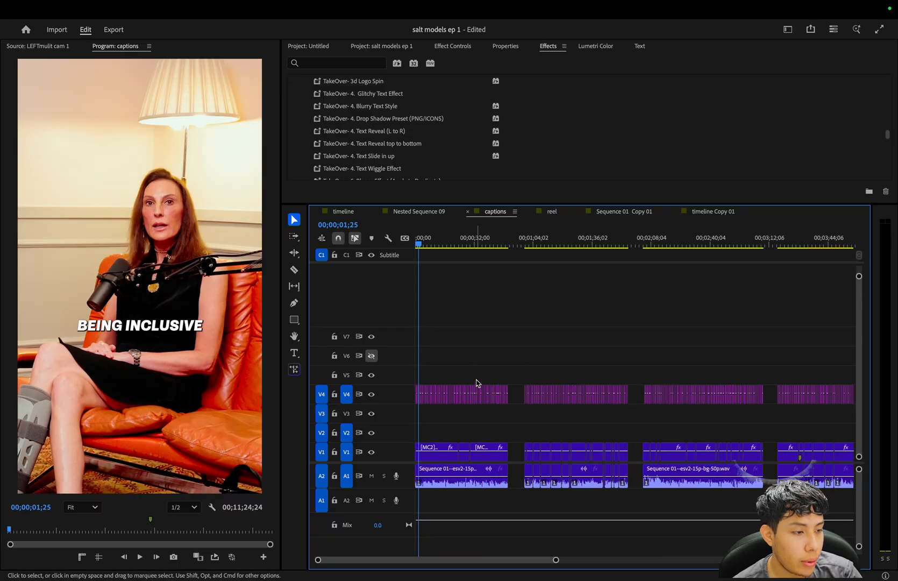
{"action": "key", "text": "minus"}
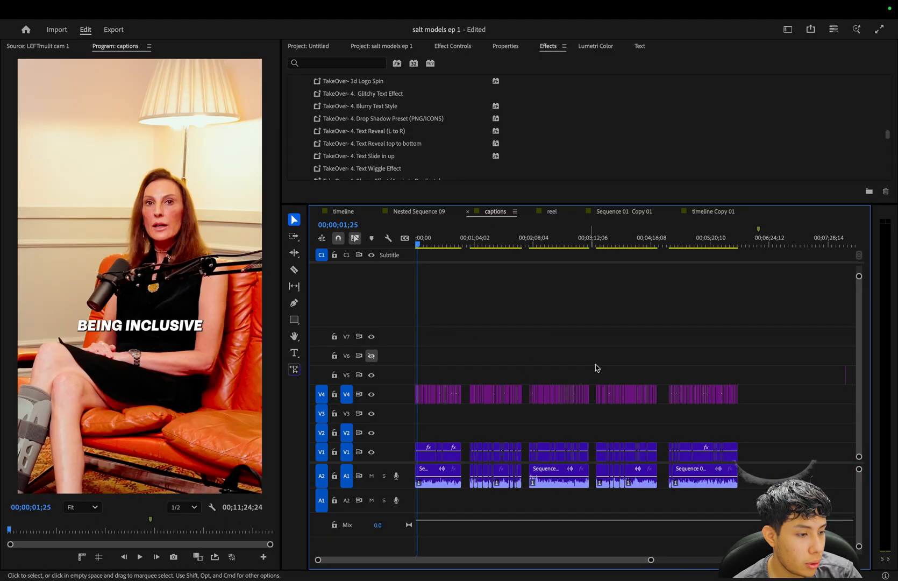
Give the effects area more height above the timeline and return the playhead to the start of the "captions" sequence.
{"action": "key", "text": "equal"}
{"action": "key", "text": "equal"}
{"action": "left_click_drag", "start_coordinate": [427, 203], "coordinate": [430, 268]}
{"action": "left_click_drag", "start_coordinate": [432, 304], "coordinate": [328, 334]}
{"action": "key", "text": "equal"}
{"action": "key", "text": "equal"}
{"action": "key", "text": "equal"}
{"action": "key", "text": "equal"}
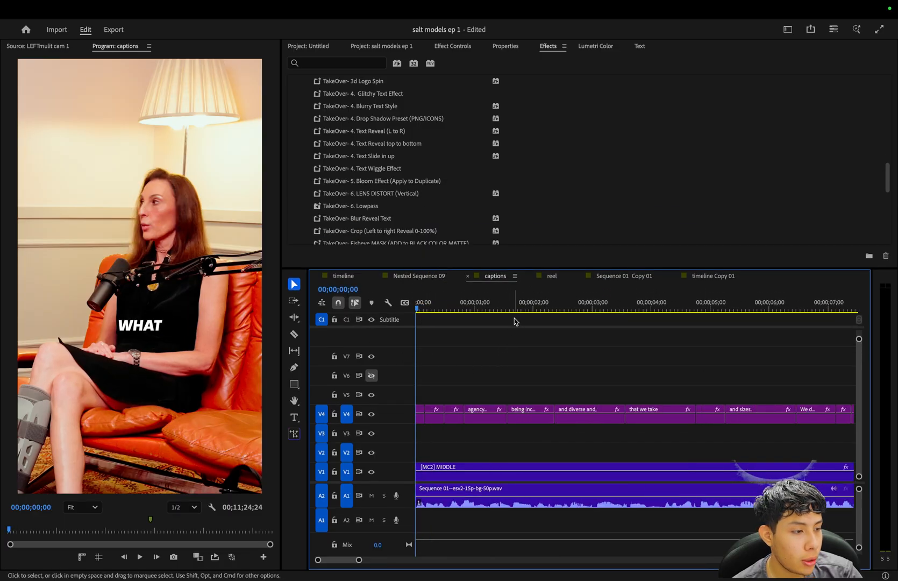
Play the opening of the first highlight and the beginning of the second highlight to check their captions.
{"action": "key", "text": "space"}
{"action": "key", "text": "minus"}
{"action": "key", "text": "minus"}
{"action": "key", "text": "minus"}
{"action": "key", "text": "minus"}
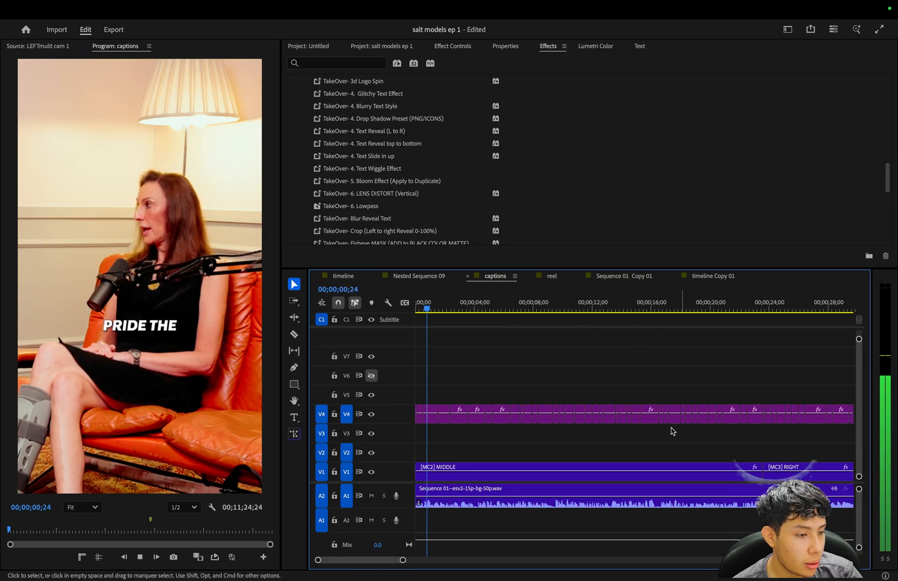
{"action": "left_click", "coordinate": [626, 309]}
{"action": "key", "text": "equal"}
{"action": "key", "text": "equal"}
{"action": "key", "text": "space"}
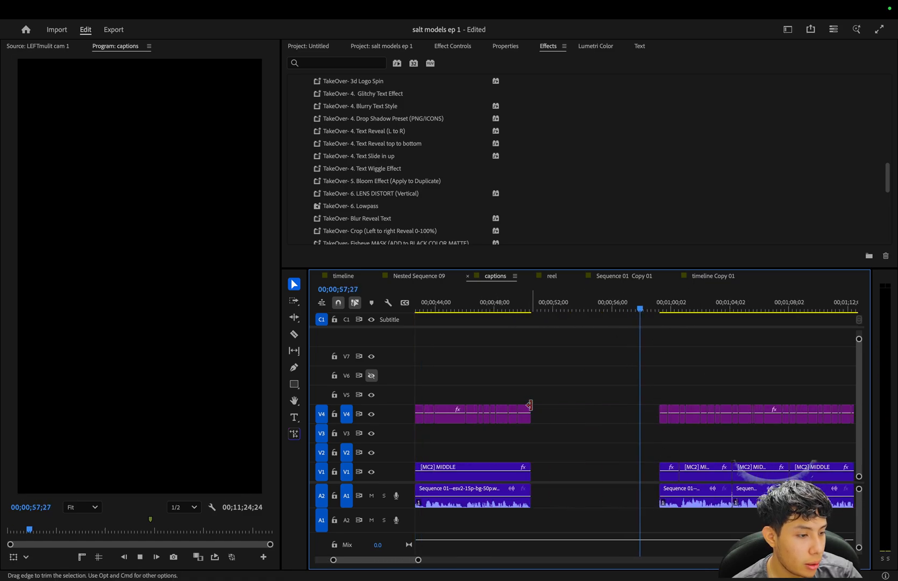
{"action": "key", "text": "space"}
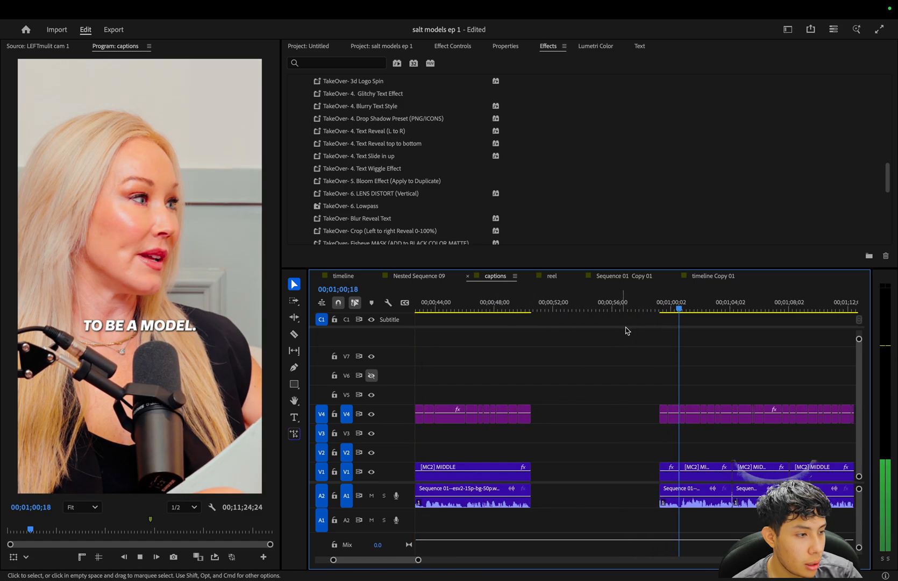
Create a 1080 x 1920 adjustment layer and place it on track V6 at the start of the first highlight, with the track visible.
{"action": "key", "text": "minus"}
{"action": "key", "text": "minus"}
{"action": "key", "text": "minus"}
{"action": "left_click_drag", "start_coordinate": [439, 306], "coordinate": [387, 318]}
{"action": "key", "text": "equal"}
{"action": "key", "text": "equal"}
{"action": "left_click", "coordinate": [308, 45]}
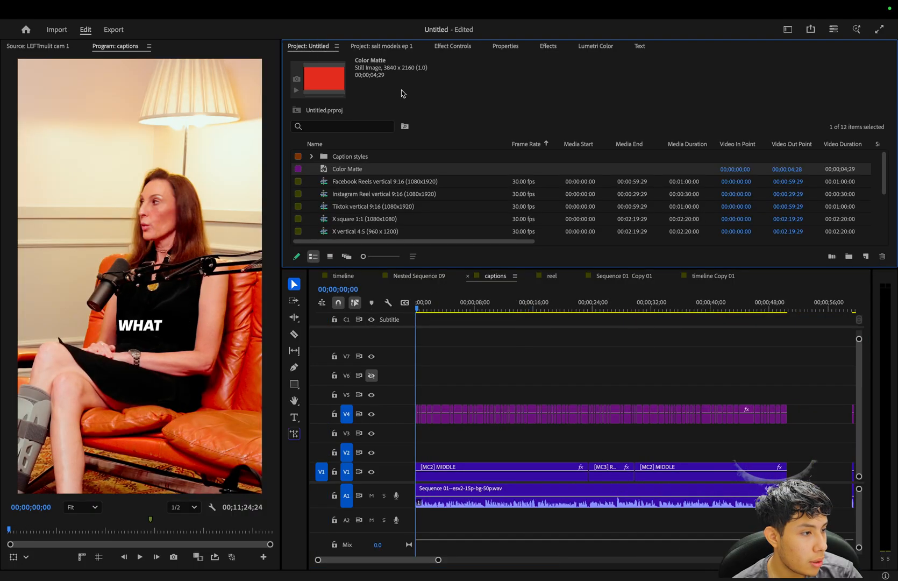
{"action": "left_click", "coordinate": [864, 261]}
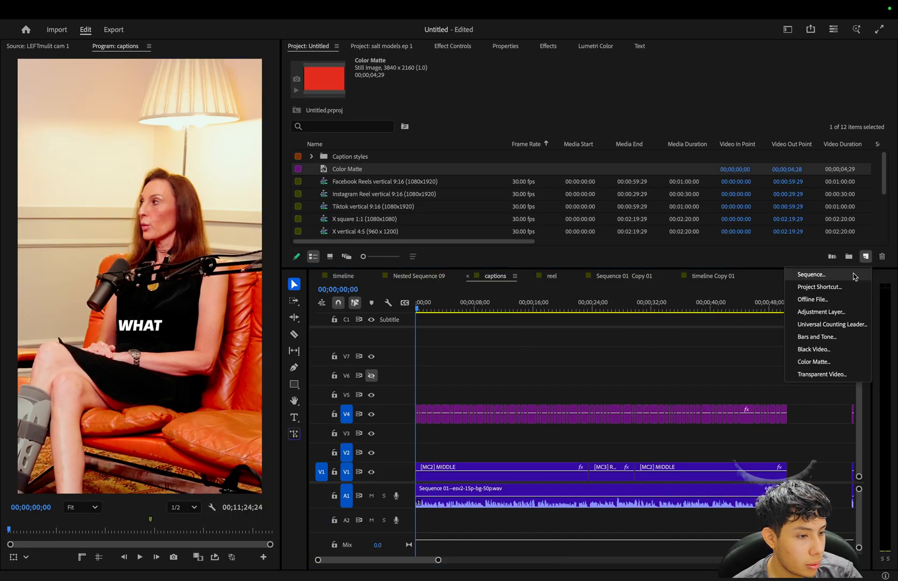
{"action": "left_click", "coordinate": [848, 302]}
{"action": "left_click", "coordinate": [483, 384]}
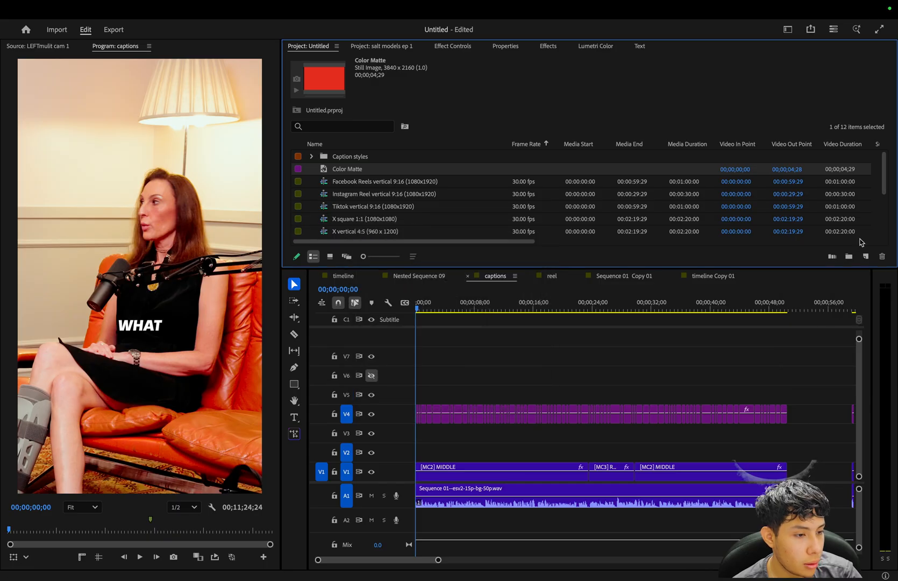
{"action": "left_click", "coordinate": [865, 256]}
{"action": "left_click", "coordinate": [845, 320]}
{"action": "left_click", "coordinate": [517, 364]}
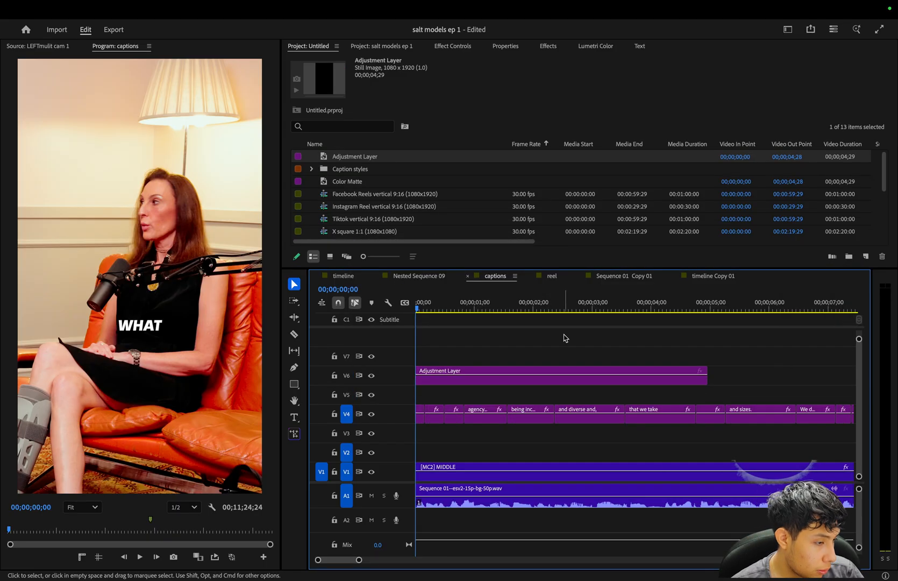
Play the opening captions beneath the adjustment layer and return the playhead to the start.
{"action": "key", "text": "equal"}
{"action": "key", "text": "equal"}
{"action": "key", "text": "equal"}
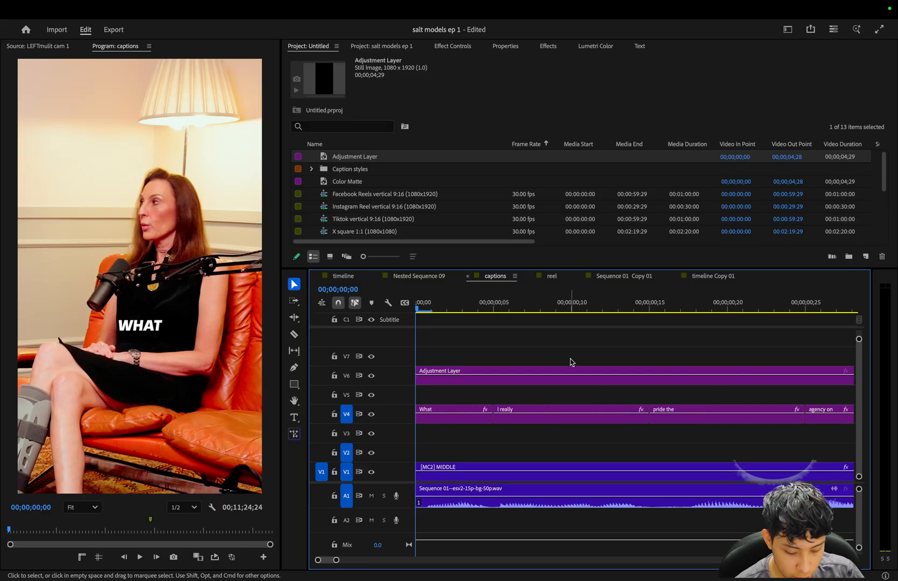
{"action": "key", "text": "space"}
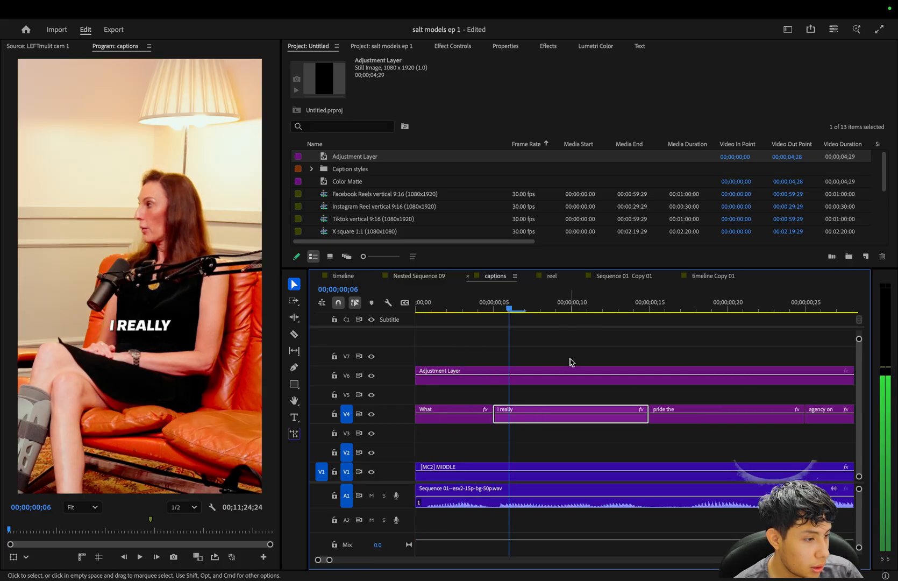
{"action": "left_click", "coordinate": [577, 350]}
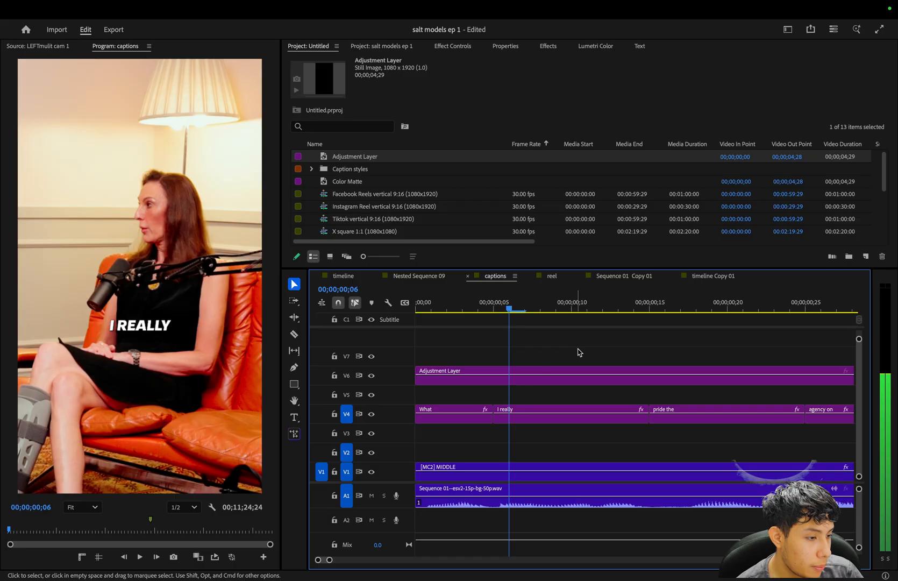
{"action": "key", "text": "Left"}
{"action": "mouse_move", "coordinate": [477, 307]}
{"action": "left_mouse_down"}
{"action": "mouse_move", "coordinate": [462, 307]}
{"action": "mouse_move", "coordinate": [474, 324]}
{"action": "left_mouse_up"}
{"action": "left_click", "coordinate": [474, 324]}
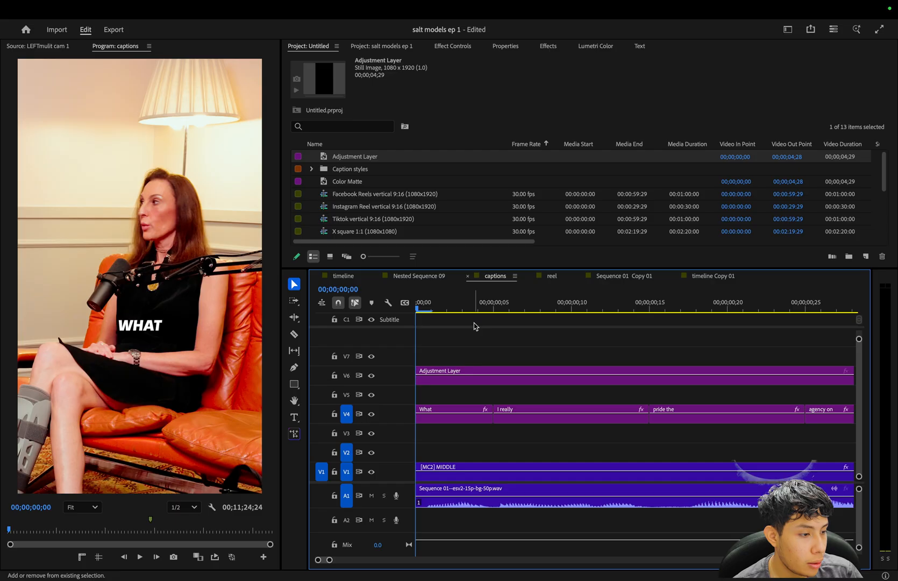
Trim the end of the adjustment layer to 00;00;01;20, at the beginning of the "being inclusive" caption.
{"action": "key", "text": "Down"}
{"action": "key", "text": "shift+Right"}
{"action": "key", "text": "shift+Right"}
{"action": "key", "text": "shift+Right"}
{"action": "key", "text": "shift+Right"}
{"action": "key", "text": "shift+Right"}
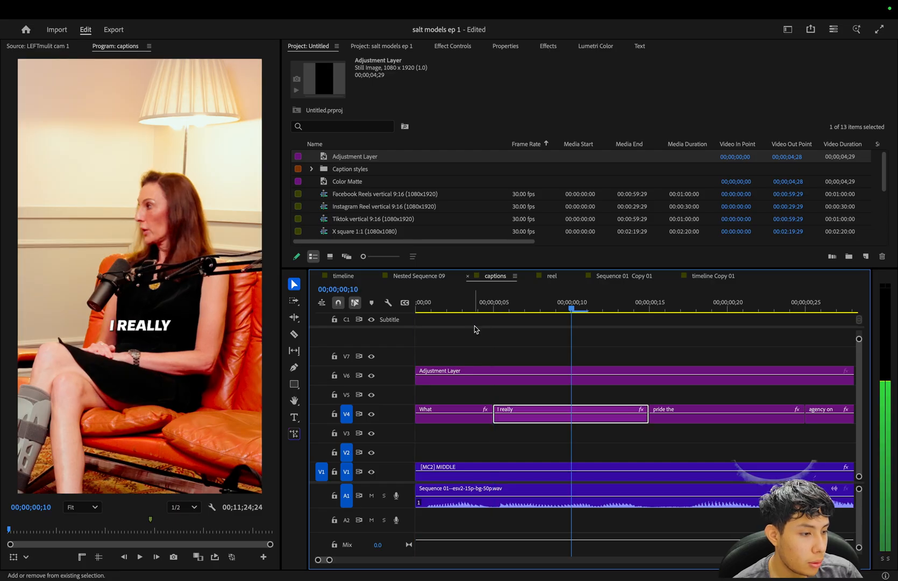
{"action": "key", "text": "shift+Right"}
{"action": "key", "text": "shift+Right"}
{"action": "key", "text": "shift+Right"}
{"action": "key", "text": "shift+Right"}
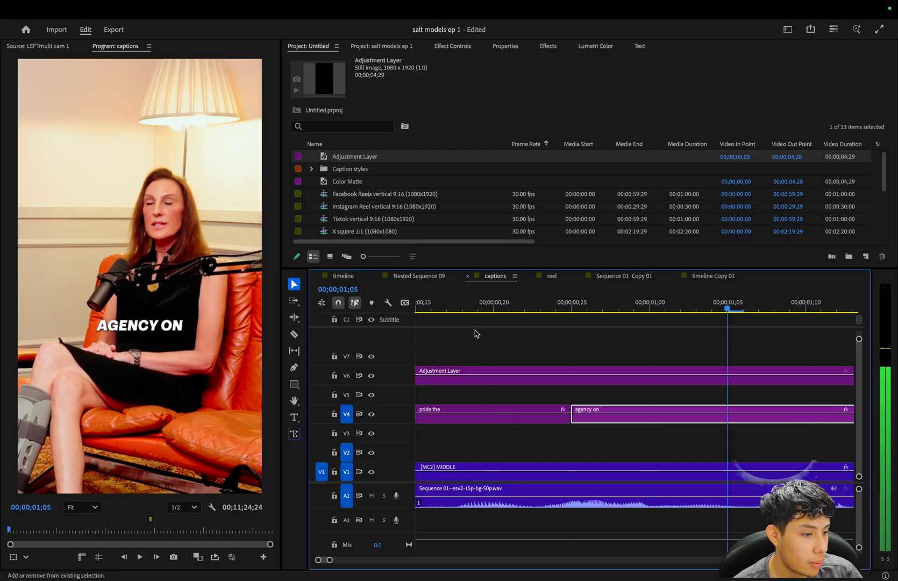
{"action": "left_click", "coordinate": [766, 377]}
{"action": "key", "text": "w"}
{"action": "key", "text": "minus"}
{"action": "key", "text": "minus"}
{"action": "key", "text": "minus"}
{"action": "key", "text": "minus"}
{"action": "key", "text": "minus"}
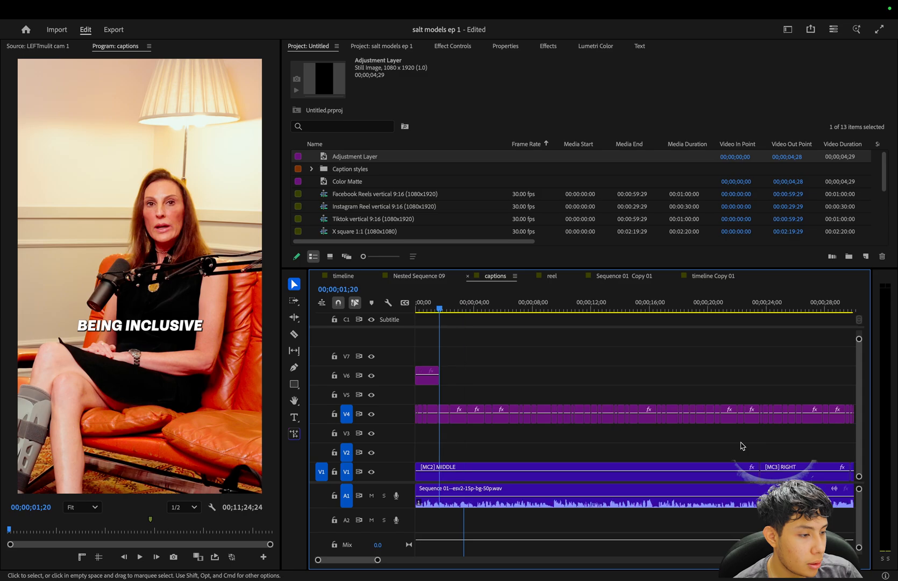
Search the effects for "punch out" and apply the "TakeOver- 2. PUNCH OUT (FAST+BLURRY)" preset to the adjustment layer.
{"action": "key", "text": "Home"}
{"action": "key", "text": "equal"}
{"action": "key", "text": "equal"}
{"action": "key", "text": "equal"}
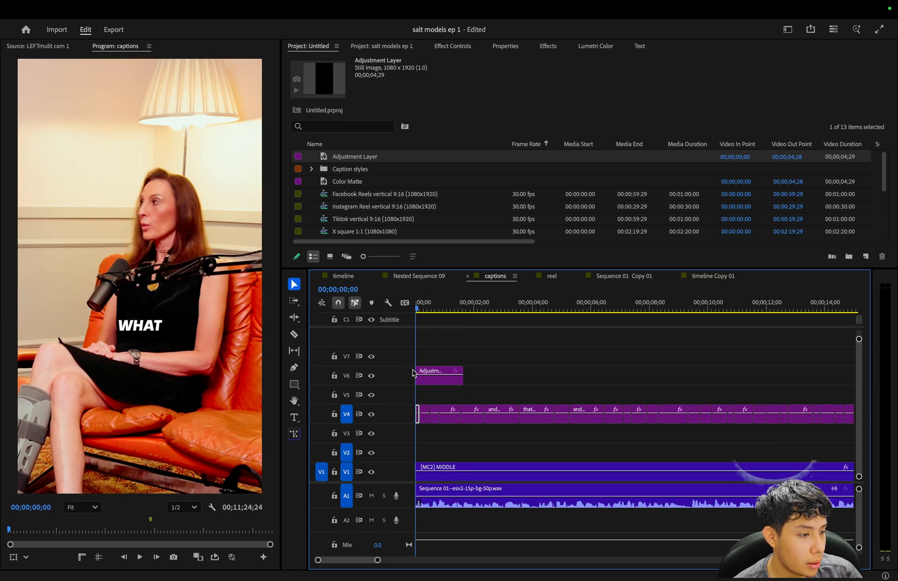
{"action": "left_click", "coordinate": [457, 379]}
{"action": "left_click", "coordinate": [453, 46]}
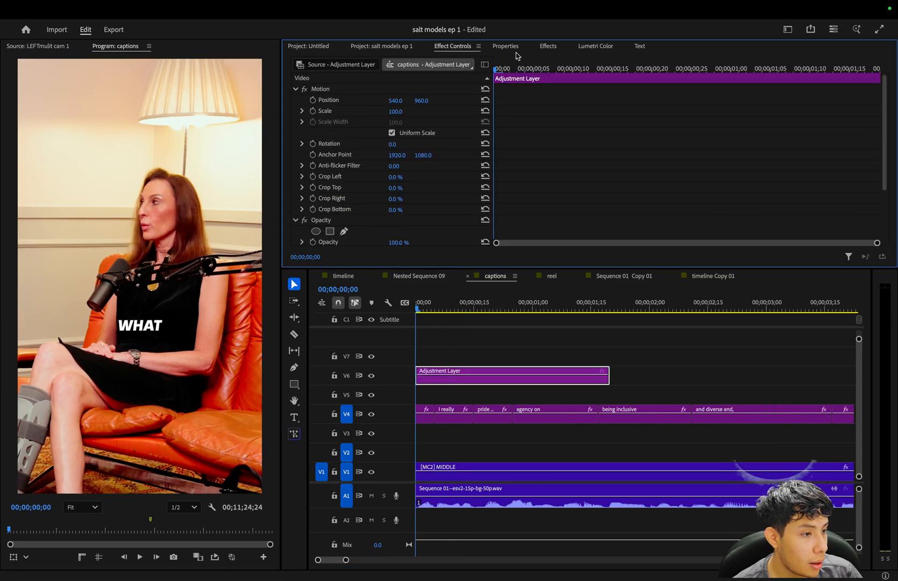
{"action": "key", "text": "shift+7"}
{"action": "scroll", "coordinate": [428, 166], "scroll_direction": "up", "scroll_amount": 5}
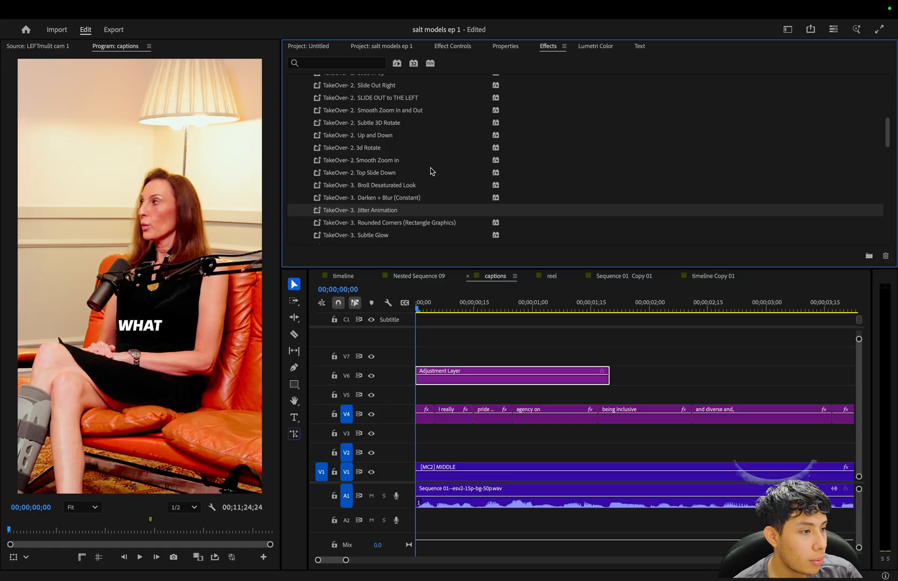
{"action": "scroll", "coordinate": [433, 173], "scroll_direction": "up", "scroll_amount": 3}
{"action": "scroll", "coordinate": [439, 179], "scroll_direction": "down", "scroll_amount": 10}
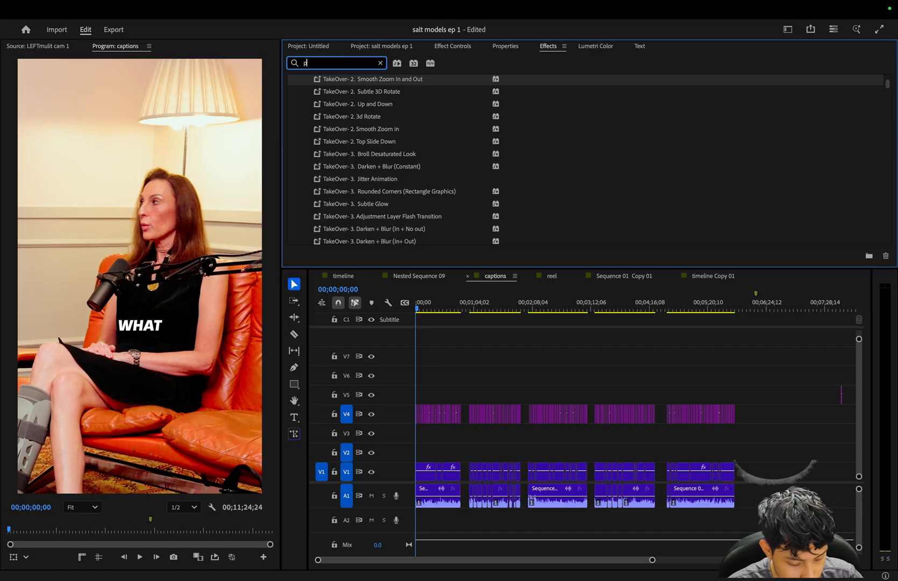
{"action": "type", "text": "punch out"}
{"action": "left_click_drag", "start_coordinate": [413, 110], "coordinate": [461, 374]}
Play the opening twice to check the punch-out zoom and move the playhead near the end of the adjustment layer.
{"action": "key", "text": "space"}
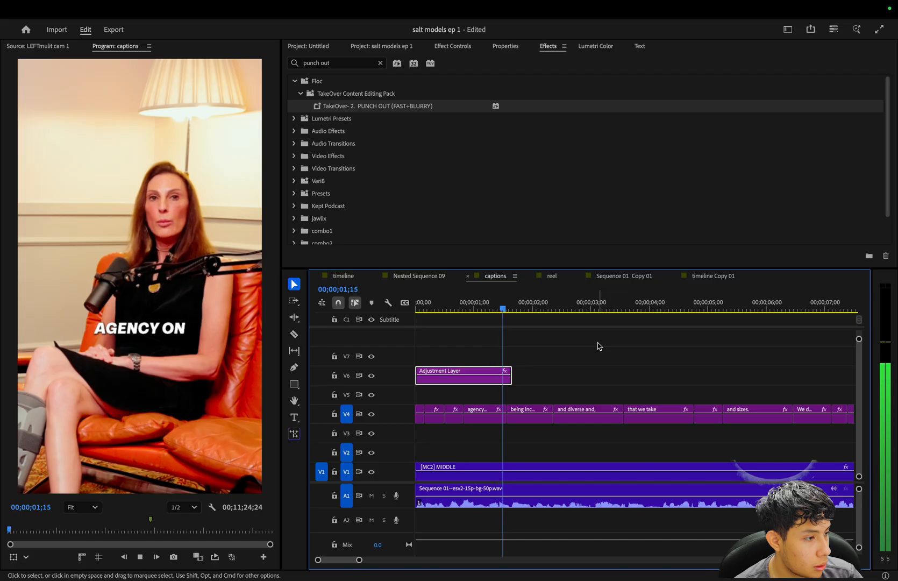
{"action": "key", "text": "space"}
{"action": "left_click_drag", "start_coordinate": [480, 308], "coordinate": [245, 332]}
{"action": "key", "text": "="}
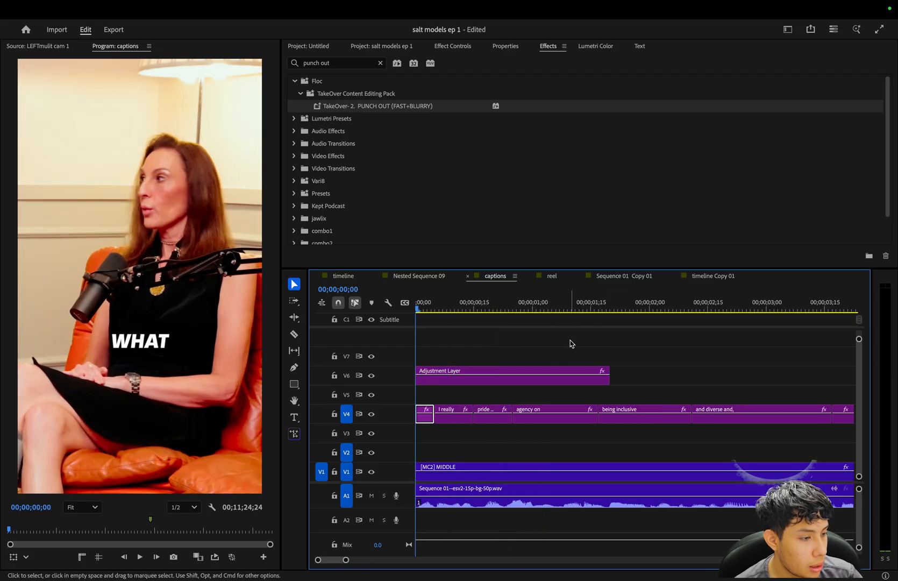
{"action": "key", "text": "space"}
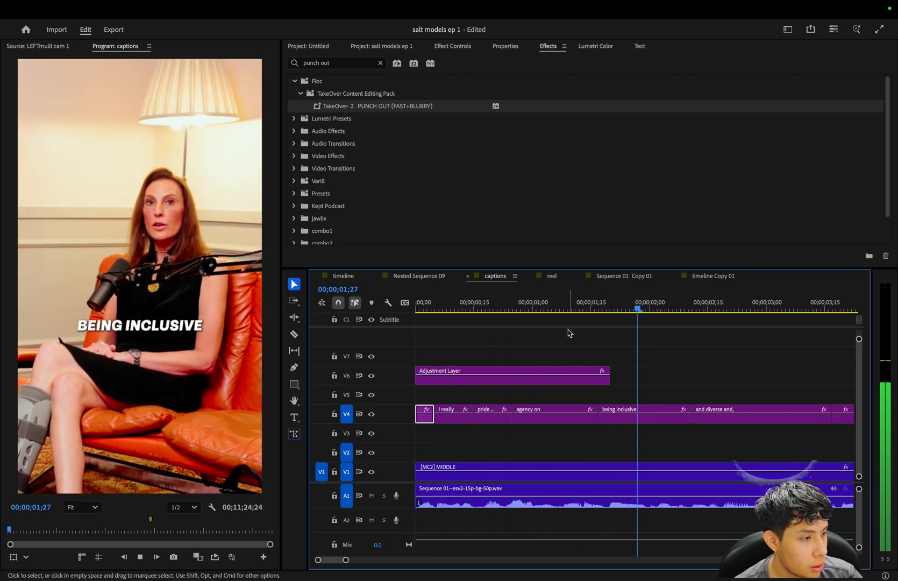
{"action": "left_click", "coordinate": [592, 309]}
Open the adjustment layer's punch-out Transform settings, move to the second Scale keyframe at 00;00;00;12 and open its value.
{"action": "left_click", "coordinate": [592, 379]}
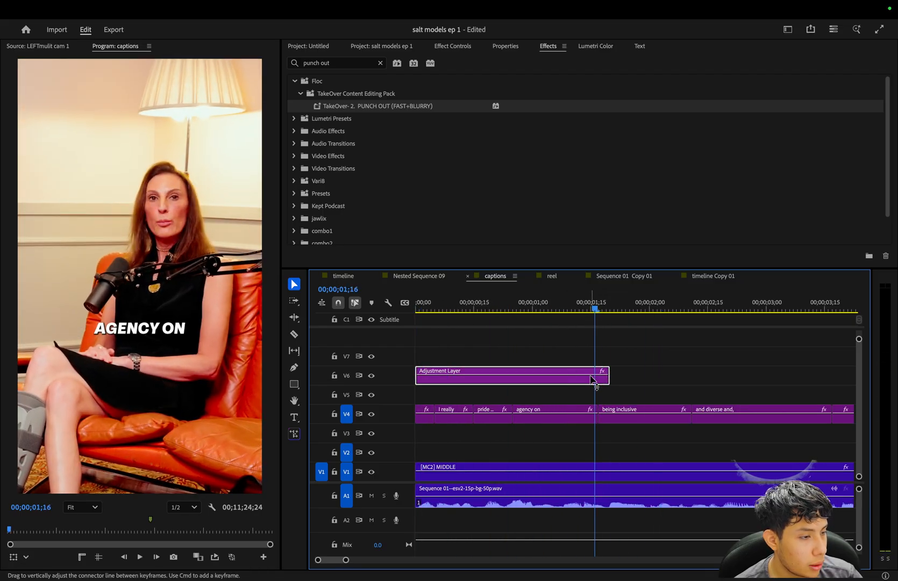
{"action": "left_click", "coordinate": [461, 47]}
{"action": "scroll", "coordinate": [562, 154], "scroll_direction": "down", "scroll_amount": 5}
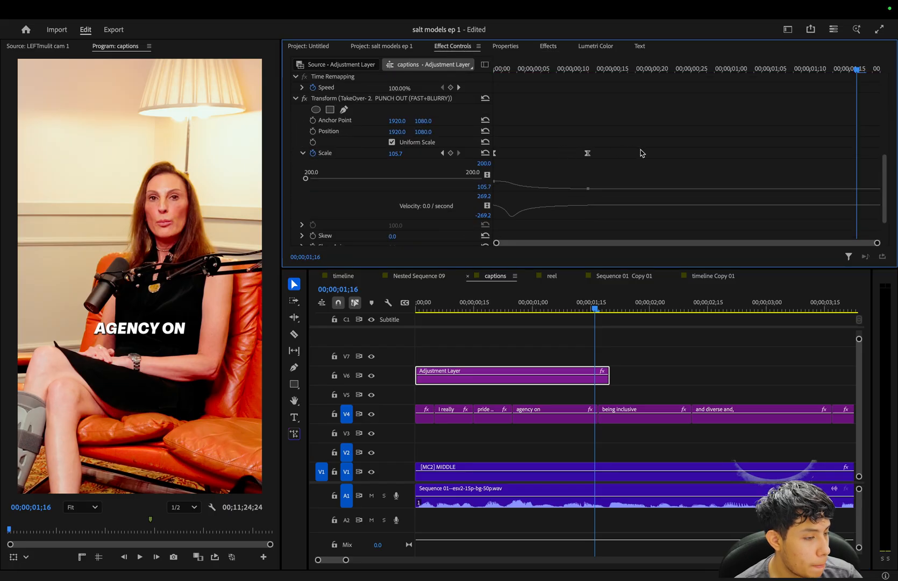
{"action": "left_click", "coordinate": [585, 74]}
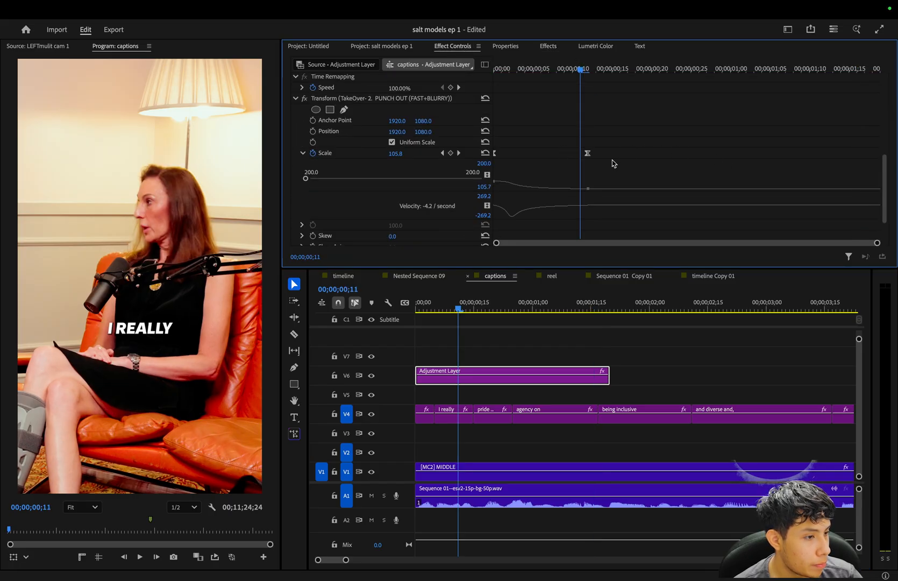
{"action": "key", "text": "="}
{"action": "left_click_drag", "start_coordinate": [612, 70], "coordinate": [631, 70]}
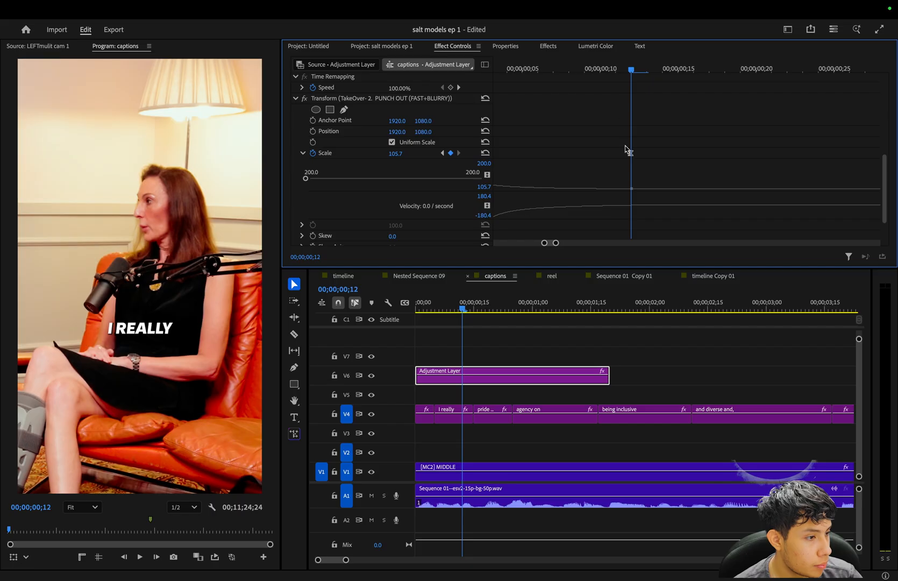
{"action": "left_click", "coordinate": [400, 154]}
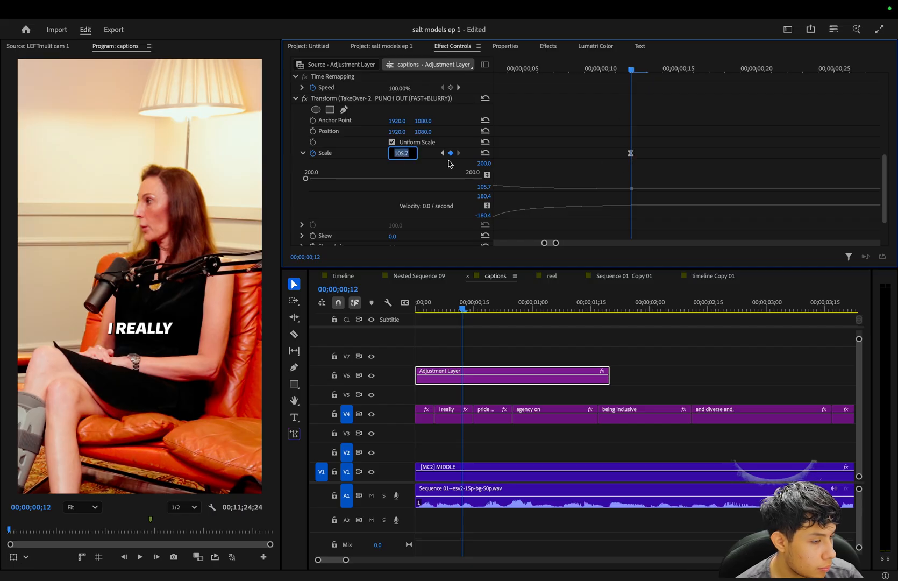
{"action": "key", "text": "Return"}
Play the punch-out from the start and return the playhead to the Scale keyframe at 00;00;00;12.
{"action": "key", "text": "Home"}
{"action": "key", "text": "space"}
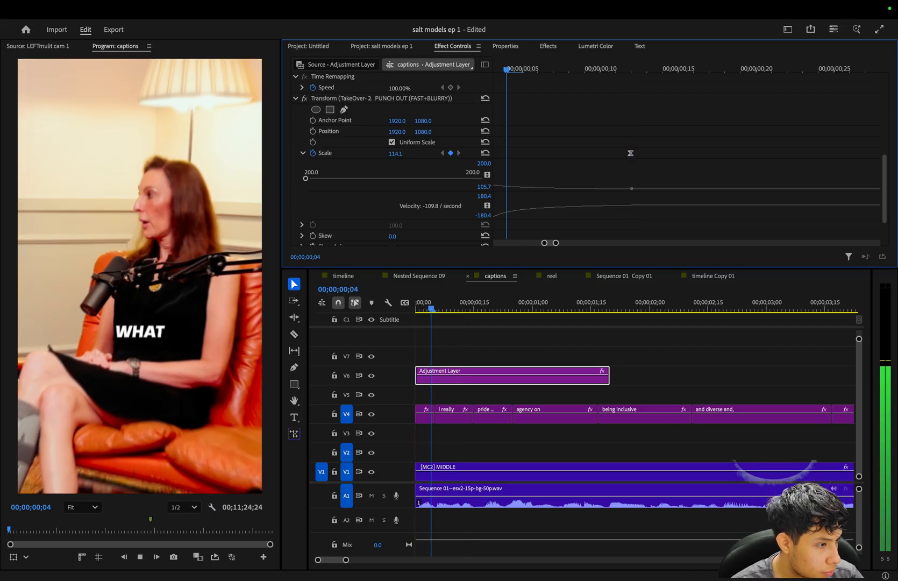
{"action": "key", "text": "space"}
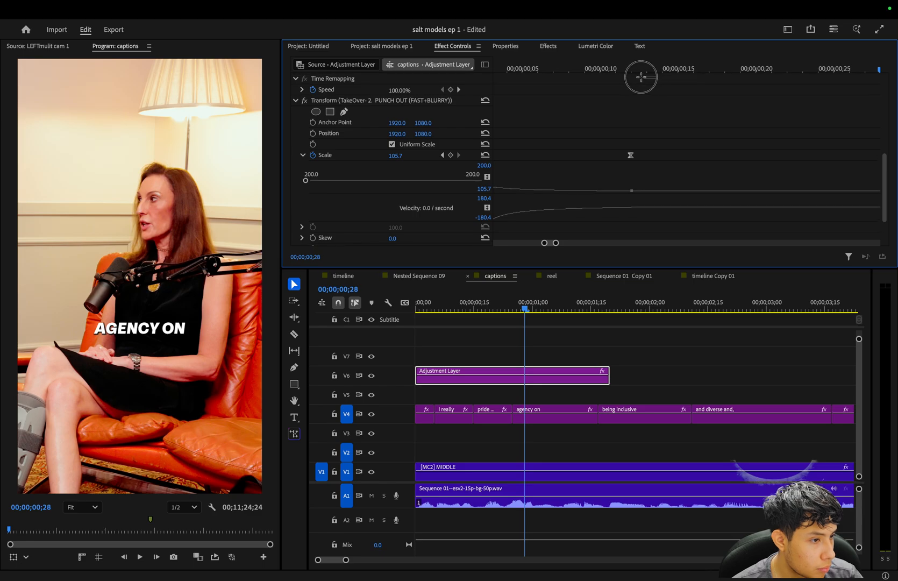
{"action": "left_click", "coordinate": [632, 72]}
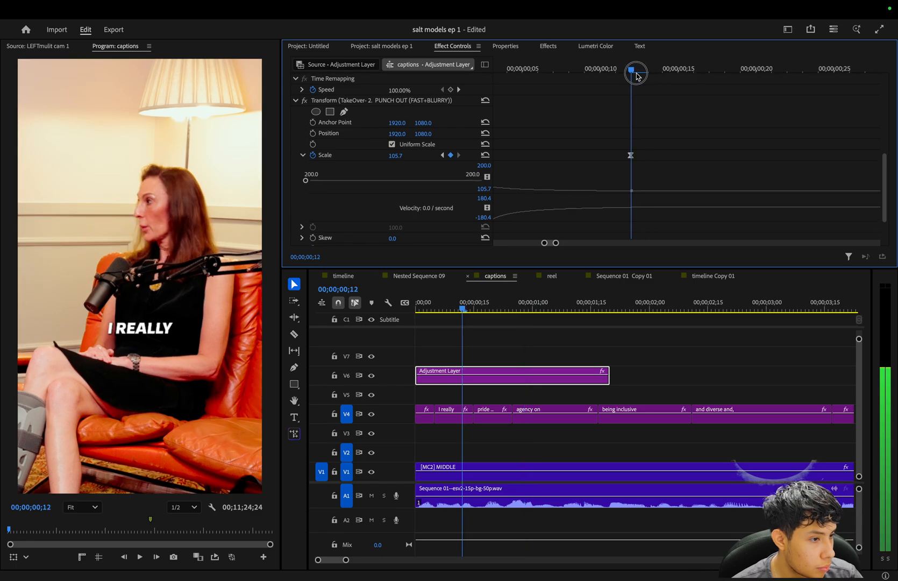
Set the punch-out's Scale keyframe at 00;00;00;12 to 100 and play the opening from the start to check it.
{"action": "left_click", "coordinate": [404, 154]}
{"action": "type", "text": "100"}
{"action": "key", "text": "Return"}
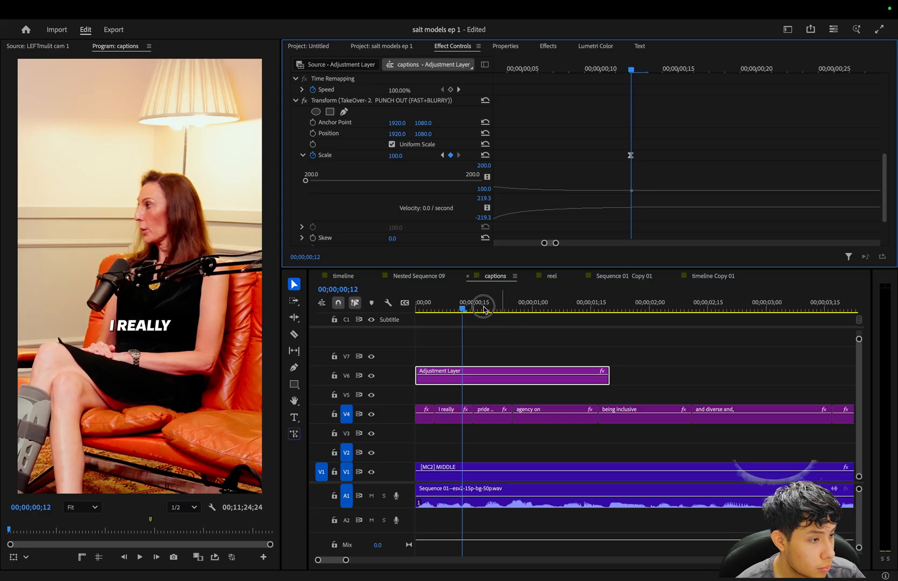
{"action": "left_click_drag", "start_coordinate": [493, 310], "coordinate": [372, 316]}
{"action": "right_click", "coordinate": [371, 316]}
{"action": "left_click", "coordinate": [583, 330]}
{"action": "key", "text": "space"}
{"action": "key", "text": "minus"}
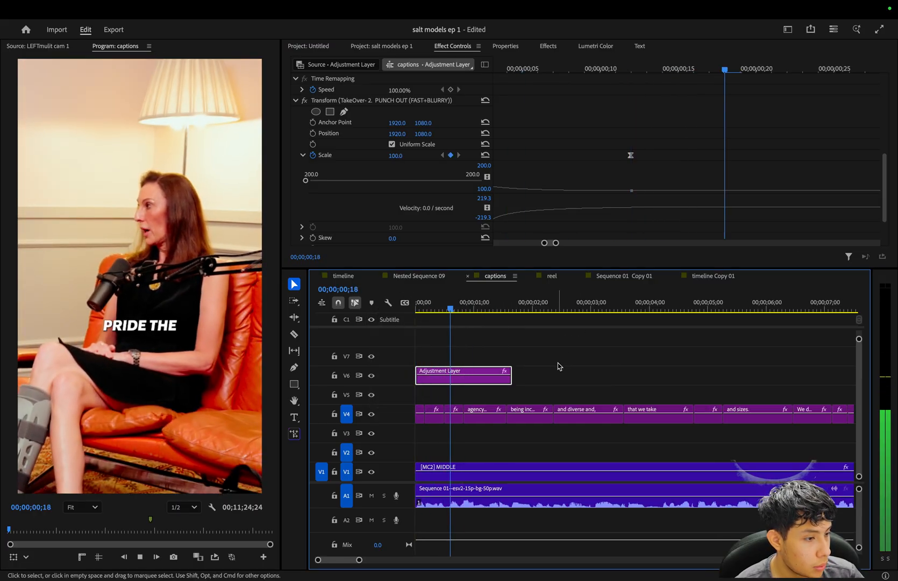
{"action": "key", "text": "minus"}
{"action": "key", "text": "space"}
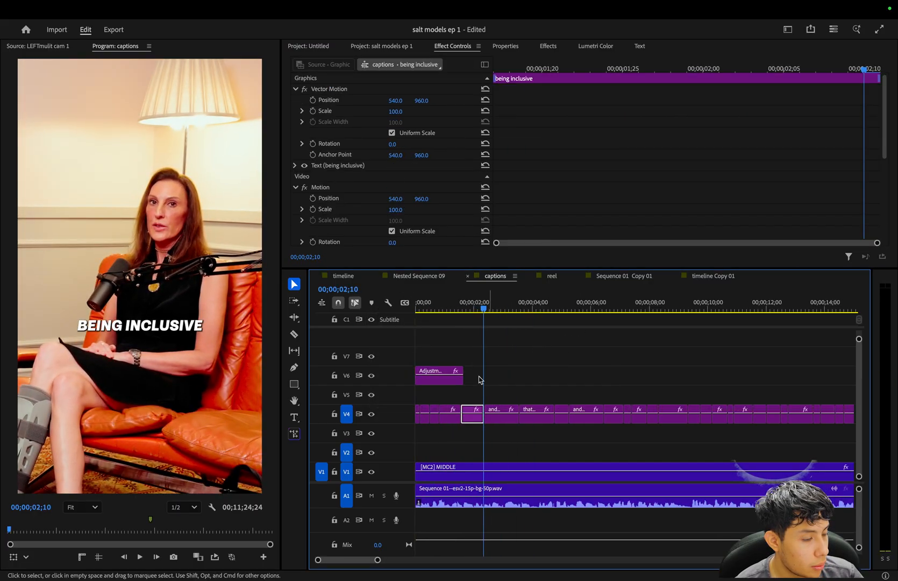
Place the punch-out adjustment layer on V5 at the start of the first reel segment and copies at the start of the other four.
{"action": "key", "text": "minus"}
{"action": "left_click_drag", "start_coordinate": [426, 385], "coordinate": [581, 385]}
{"action": "key", "text": "backslash"}
{"action": "left_click", "coordinate": [529, 306]}
{"action": "key", "text": "equal"}
{"action": "key", "text": "equal"}
{"action": "key", "text": "equal"}
{"action": "key", "text": "equal"}
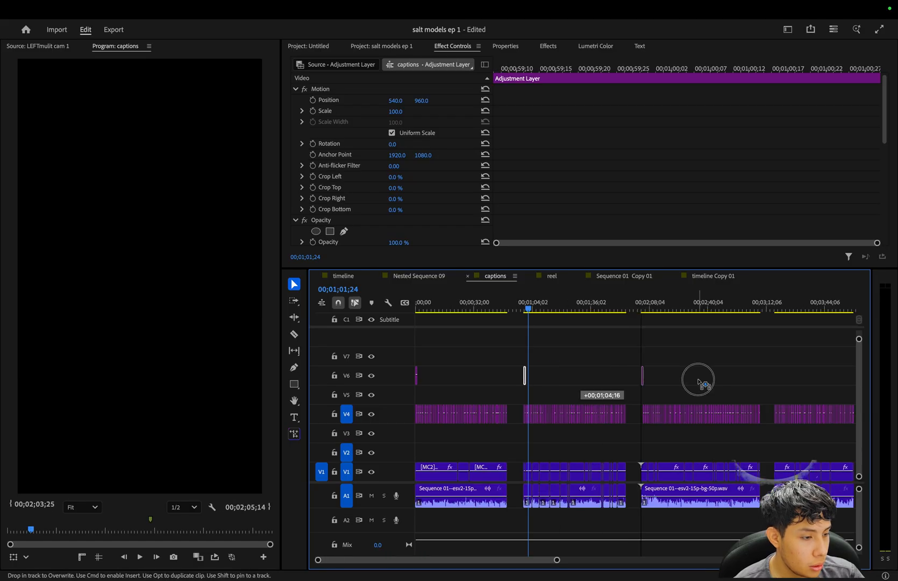
{"action": "left_click_drag", "start_coordinate": [698, 380], "coordinate": [699, 380]}
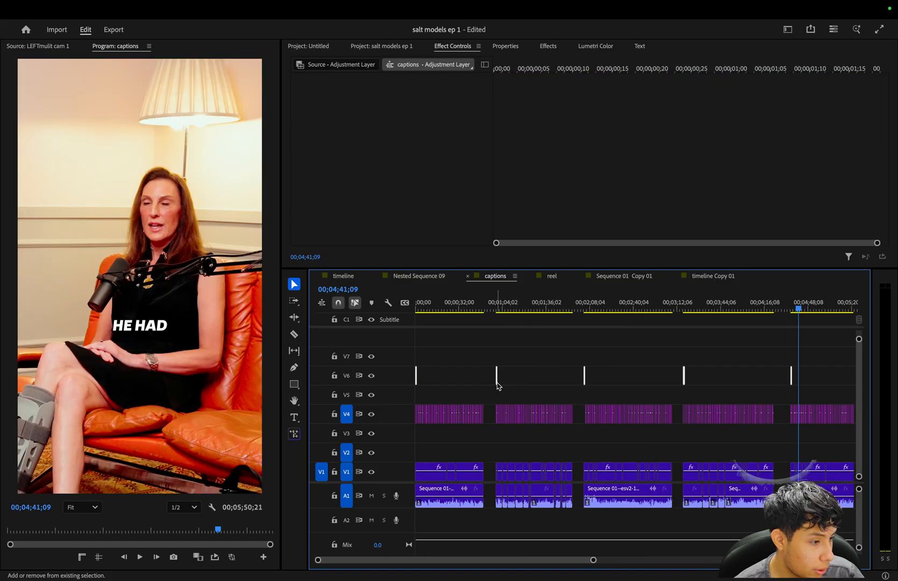
{"action": "left_click_drag", "start_coordinate": [498, 384], "coordinate": [498, 391]}
{"action": "left_click", "coordinate": [502, 368]}
{"action": "key", "text": "minus"}
{"action": "key", "text": "minus"}
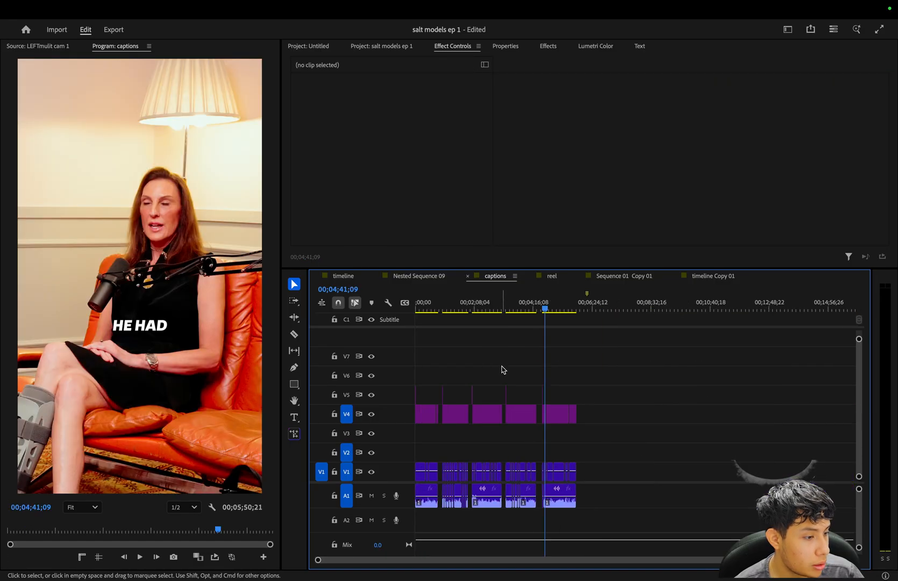
Play the opening of the first reel segment and stop on the "and diverse and," caption.
{"action": "key", "text": "equal"}
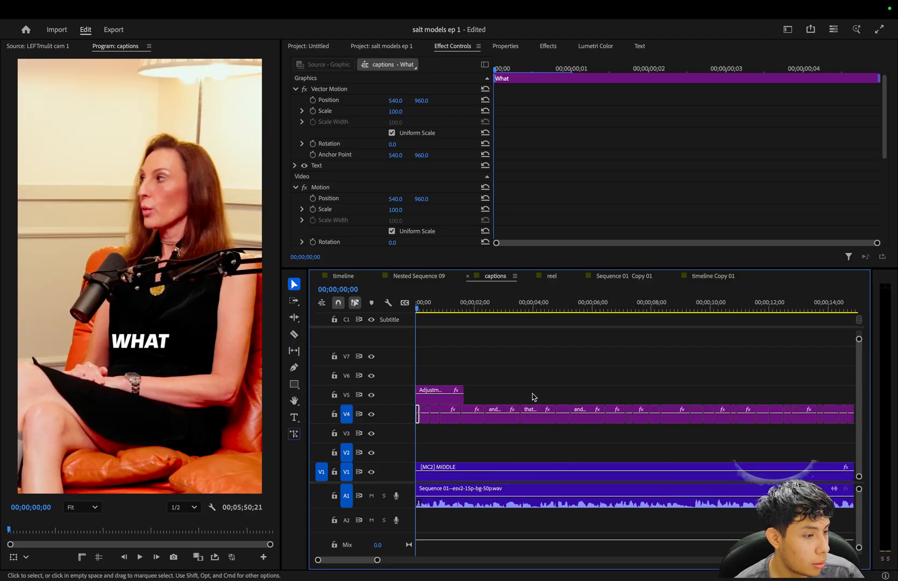
{"action": "key", "text": "space"}
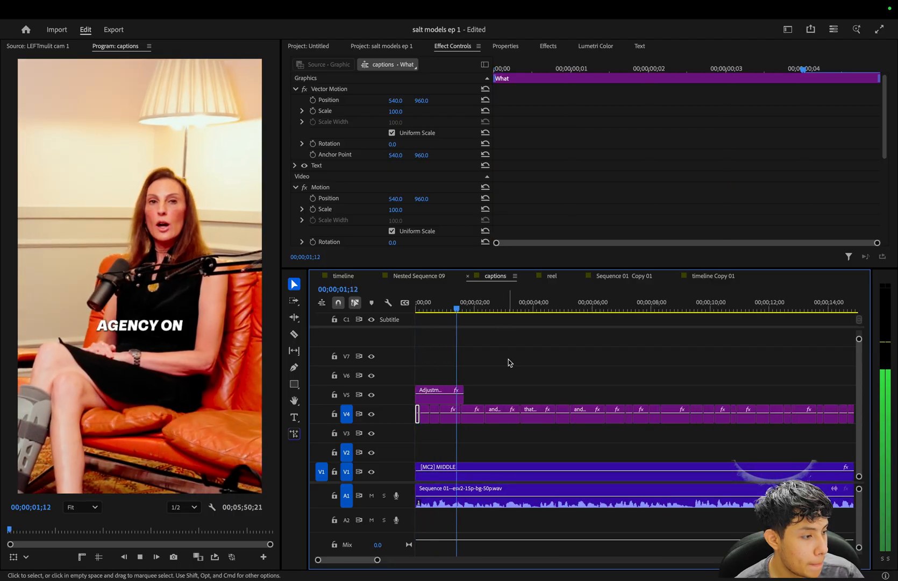
{"action": "key", "text": "space"}
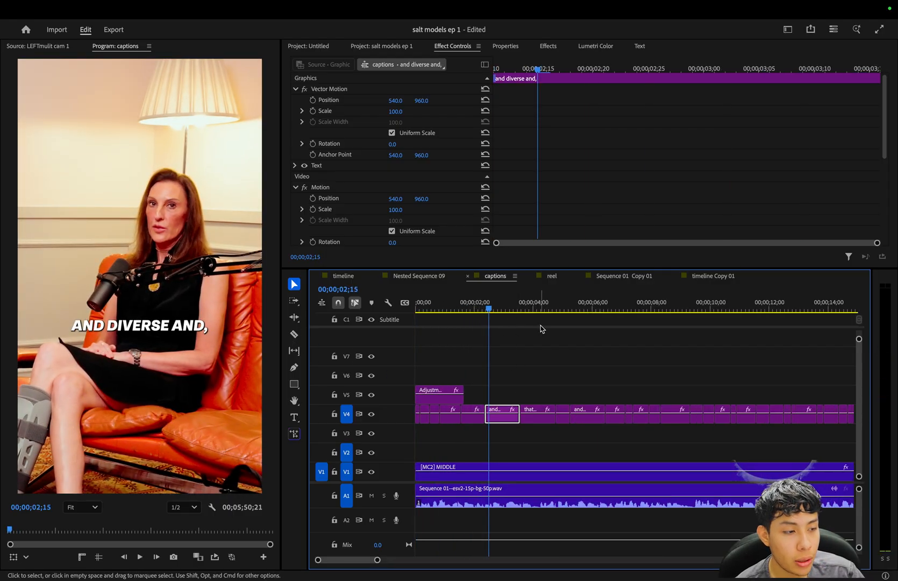
Open the text of the "and diverse and," caption and try to delete its last characters.
{"action": "double_click", "coordinate": [506, 425]}
{"action": "double_click", "coordinate": [346, 89]}
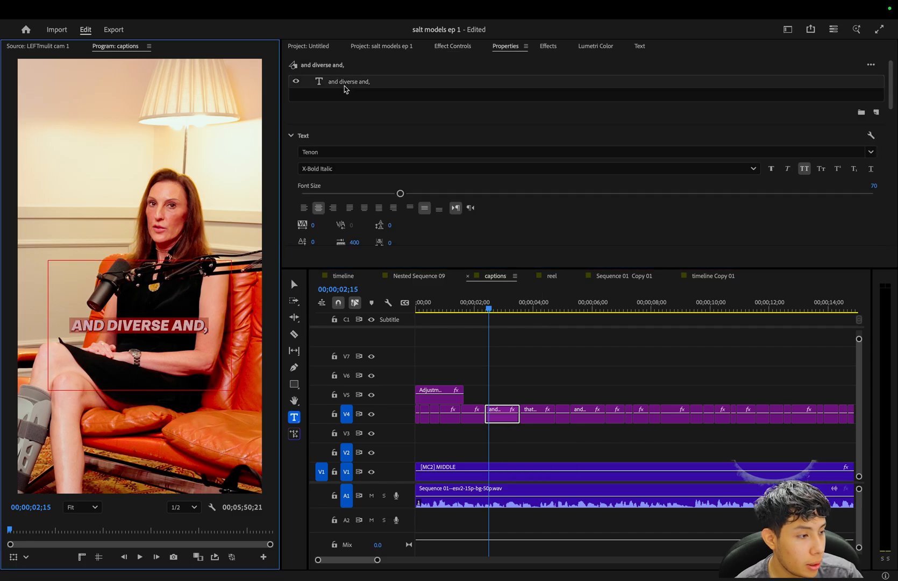
{"action": "left_click", "coordinate": [57, 370]}
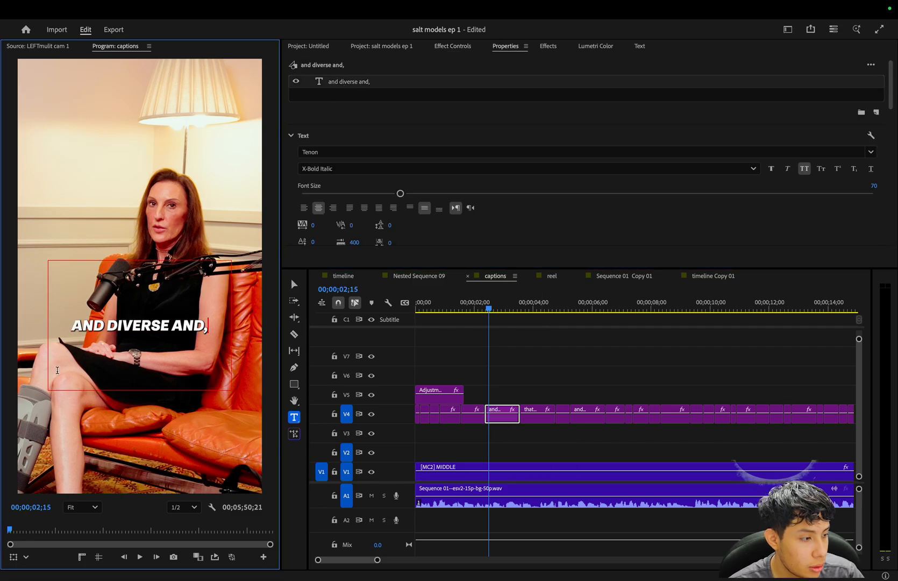
{"action": "key", "text": "BackSpace"}
{"action": "key", "text": "BackSpace"}
{"action": "key", "text": "BackSpace"}
{"action": "key", "text": "BackSpace"}
{"action": "key", "text": "BackSpace"}
{"action": "key", "text": "BackSpace"}
{"action": "key", "text": "BackSpace"}
{"action": "key", "text": "BackSpace"}
{"action": "key", "text": "BackSpace"}
{"action": "key", "text": "BackSpace"}
{"action": "key", "text": "BackSpace"}
{"action": "key", "text": "BackSpace"}
{"action": "key", "text": "BackSpace"}
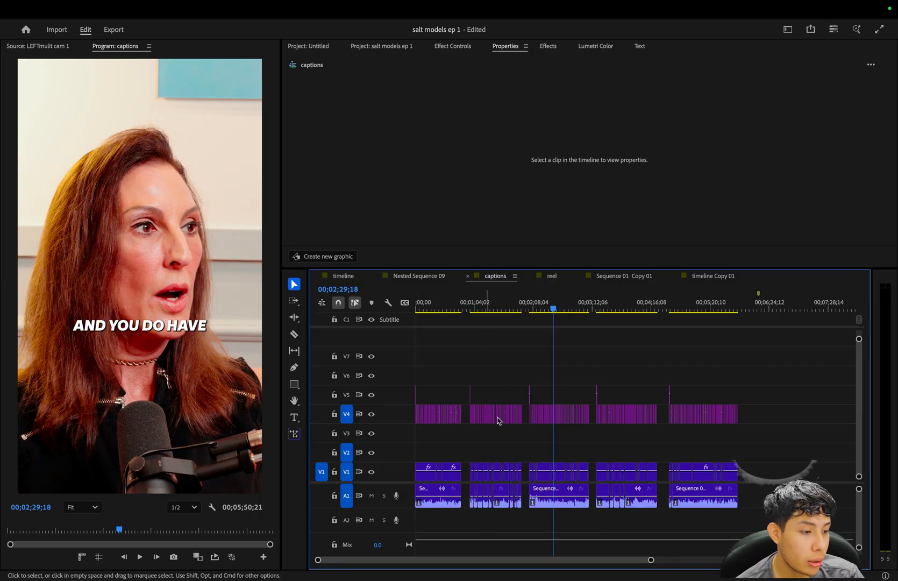
Try raising the "And you do have" caption to a Y position of 785, play that passage and undo the move.
{"action": "left_click_drag", "start_coordinate": [786, 412], "coordinate": [406, 417]}
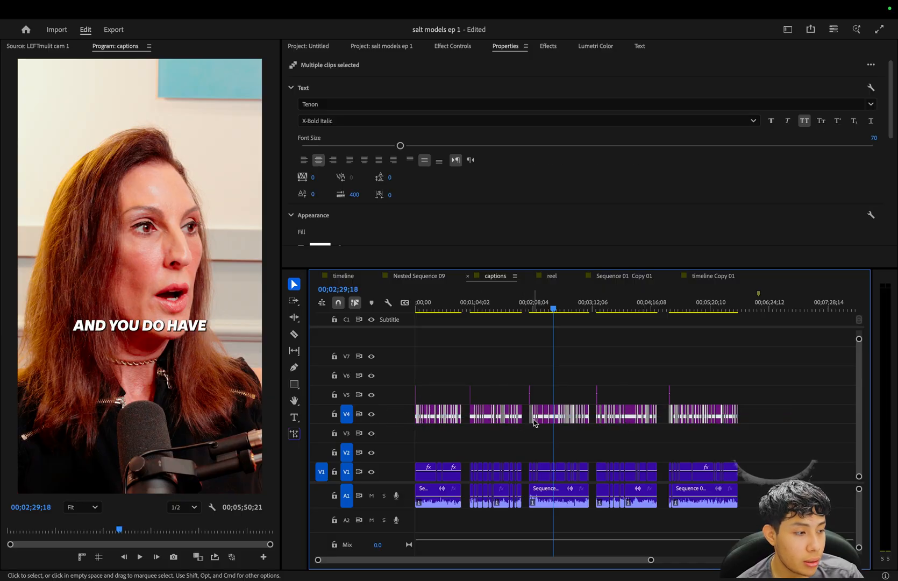
{"action": "left_click", "coordinate": [562, 427]}
{"action": "key", "text": "="}
{"action": "key", "text": "="}
{"action": "key", "text": "="}
{"action": "key", "text": "="}
{"action": "key", "text": "="}
{"action": "key", "text": "="}
{"action": "left_click", "coordinate": [630, 418]}
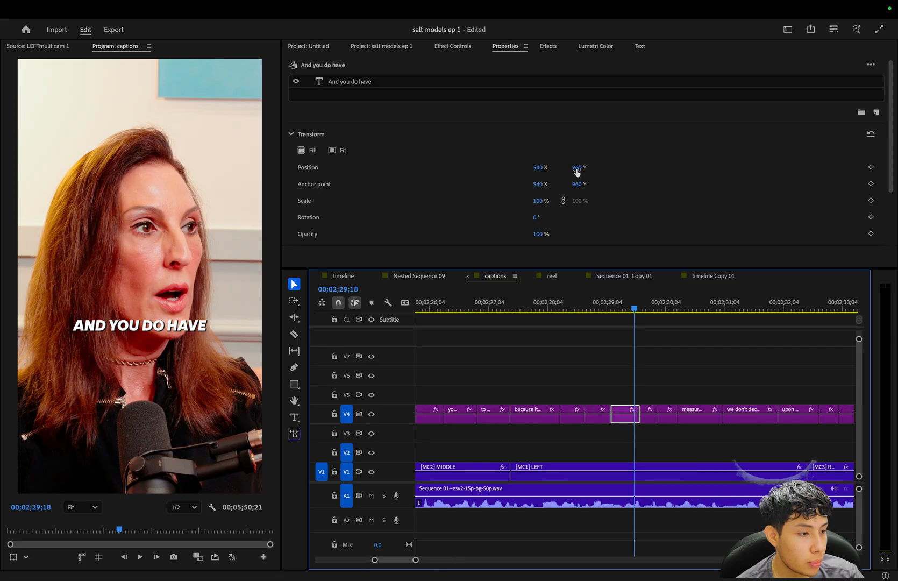
{"action": "left_click_drag", "start_coordinate": [576, 172], "coordinate": [494, 192]}
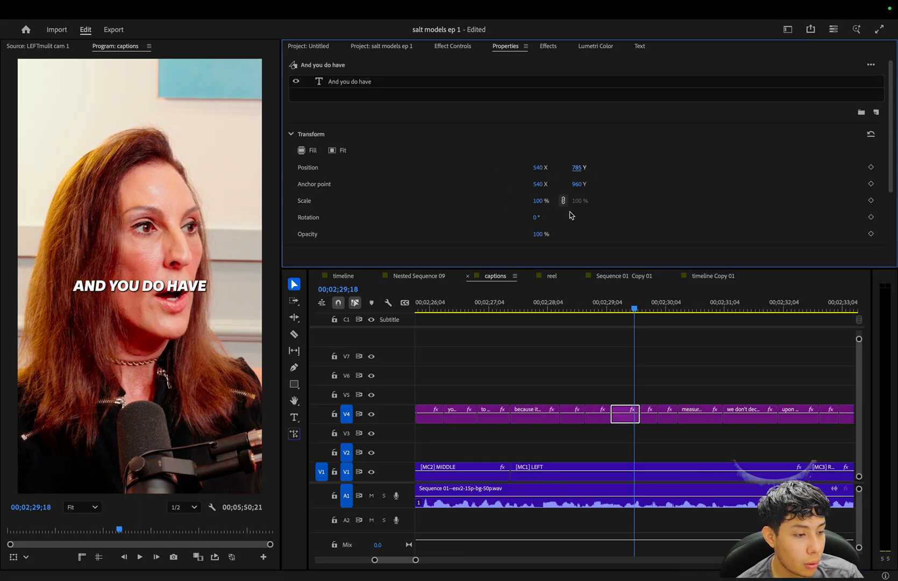
{"action": "left_click", "coordinate": [601, 304]}
{"action": "key", "text": "space"}
{"action": "left_click", "coordinate": [597, 305]}
{"action": "key", "text": "space"}
{"action": "key", "text": "space"}
{"action": "key", "text": "super+z"}
Try lowering the "And you do have" caption to a Y position of 1078, play that passage and undo the move.
{"action": "left_click_drag", "start_coordinate": [577, 168], "coordinate": [642, 176]}
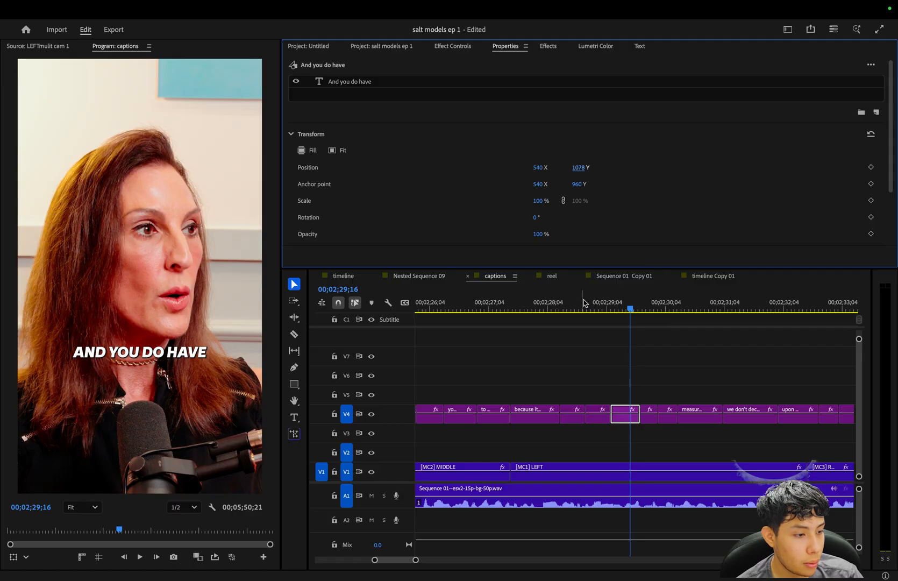
{"action": "left_click", "coordinate": [584, 304]}
{"action": "key", "text": "space"}
{"action": "key", "text": "space"}
{"action": "key", "text": "super+z"}
Select all the caption graphics on V4 and nest them into one sequence under the suggested name.
{"action": "key", "text": "minus"}
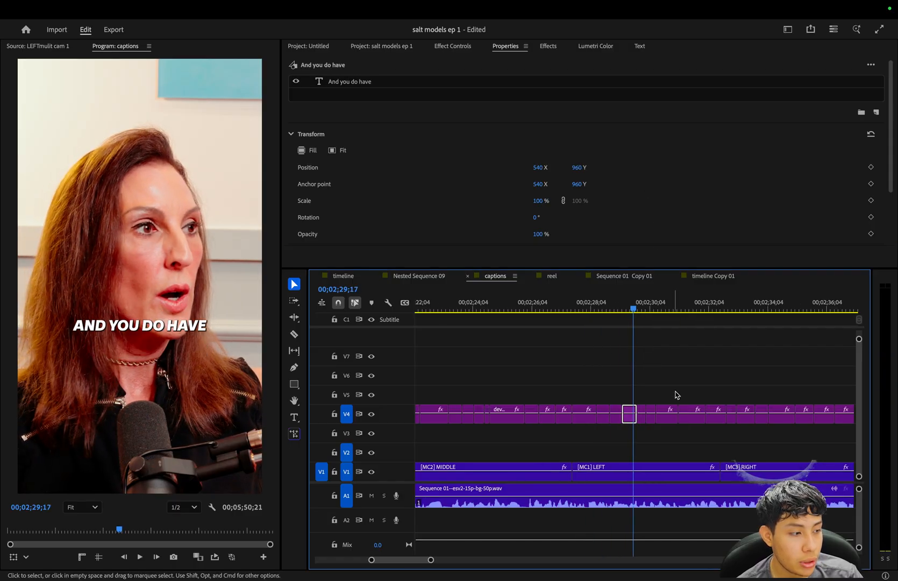
{"action": "key", "text": "minus"}
{"action": "key", "text": "minus"}
{"action": "key", "text": "minus"}
{"action": "key", "text": "minus"}
{"action": "key", "text": "minus"}
{"action": "left_click_drag", "start_coordinate": [788, 415], "coordinate": [411, 415]}
{"action": "right_click", "coordinate": [431, 422]}
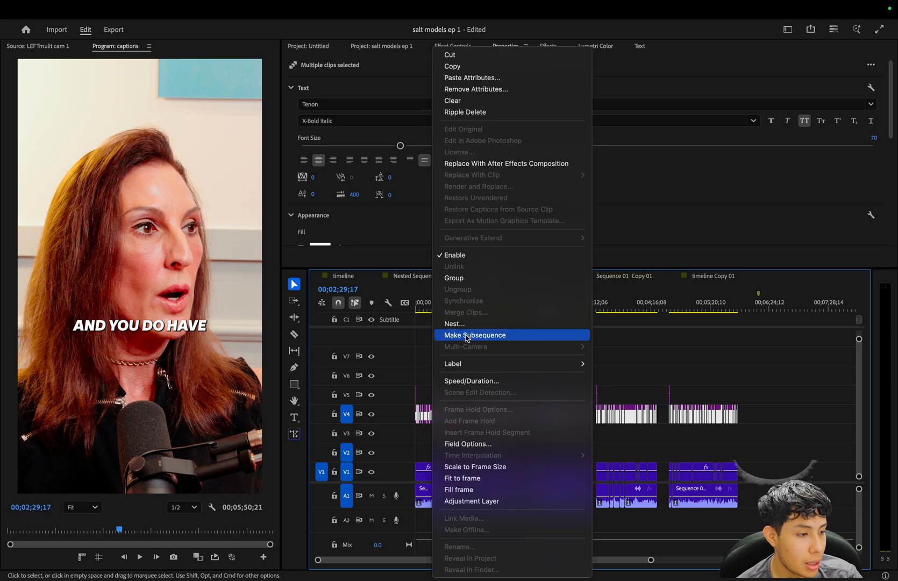
{"action": "left_click", "coordinate": [454, 324]}
{"action": "key", "text": "Return"}
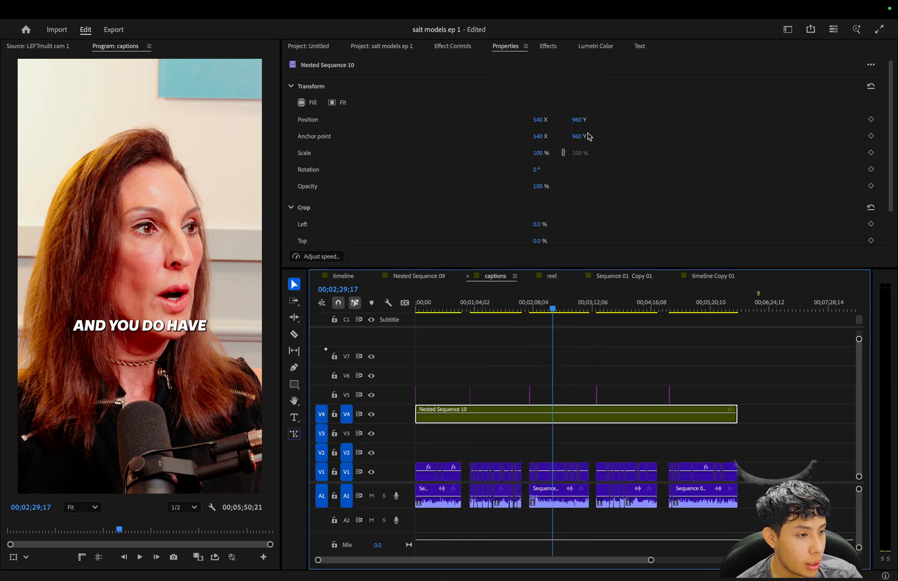
Set the nested captions' Y position to 1097 and play from "And you do have" to check the lower placement.
{"action": "left_click_drag", "start_coordinate": [580, 123], "coordinate": [651, 119]}
{"action": "left_click", "coordinate": [607, 443]}
{"action": "key", "text": "="}
{"action": "key", "text": "="}
{"action": "key", "text": "="}
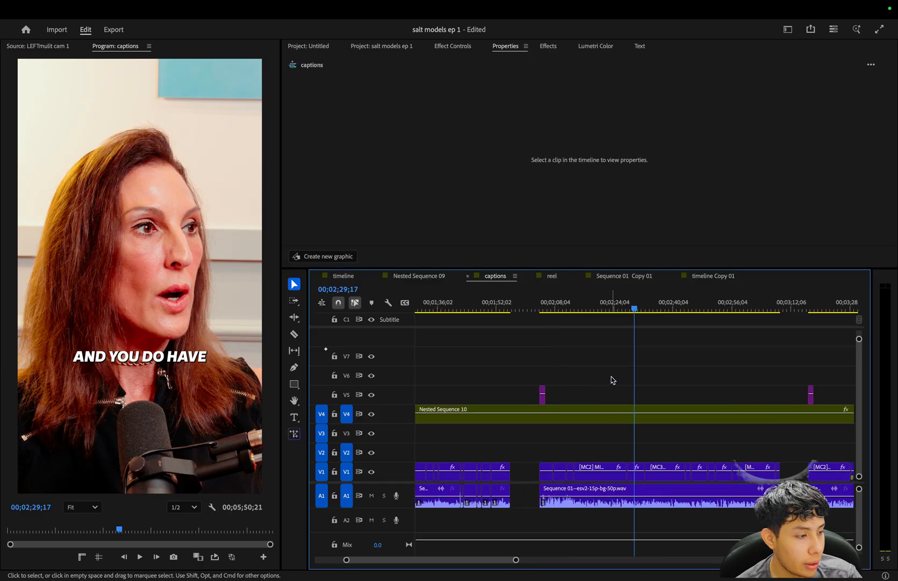
{"action": "key", "text": "space"}
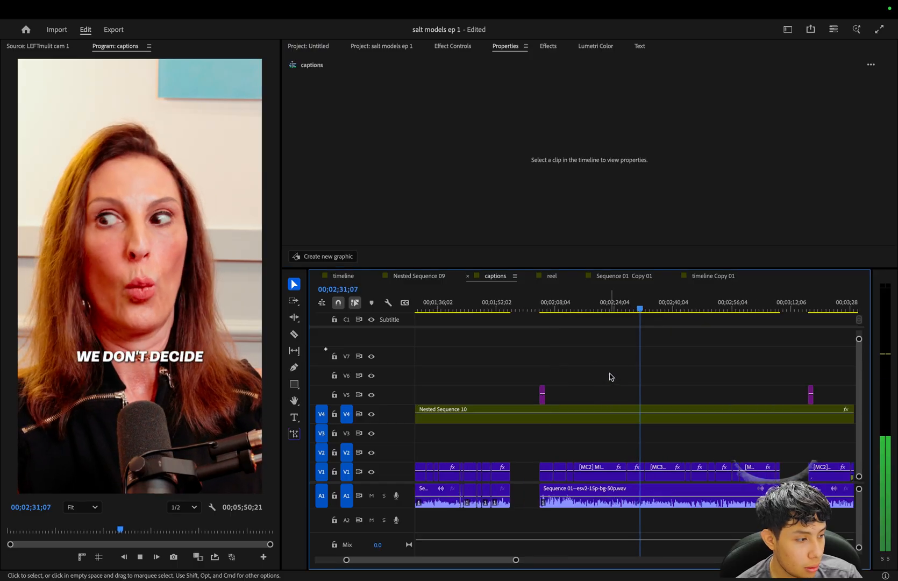
{"action": "key", "text": "space"}
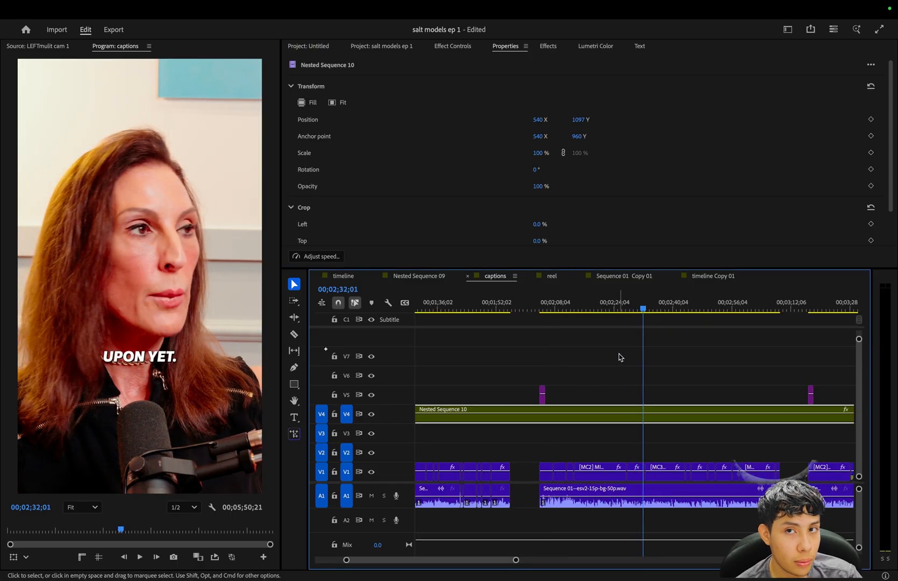
{"action": "key", "text": "-"}
{"action": "key", "text": "-"}
{"action": "left_click", "coordinate": [534, 363]}
{"action": "key", "text": "="}
{"action": "key", "text": "="}
{"action": "key", "text": "-"}
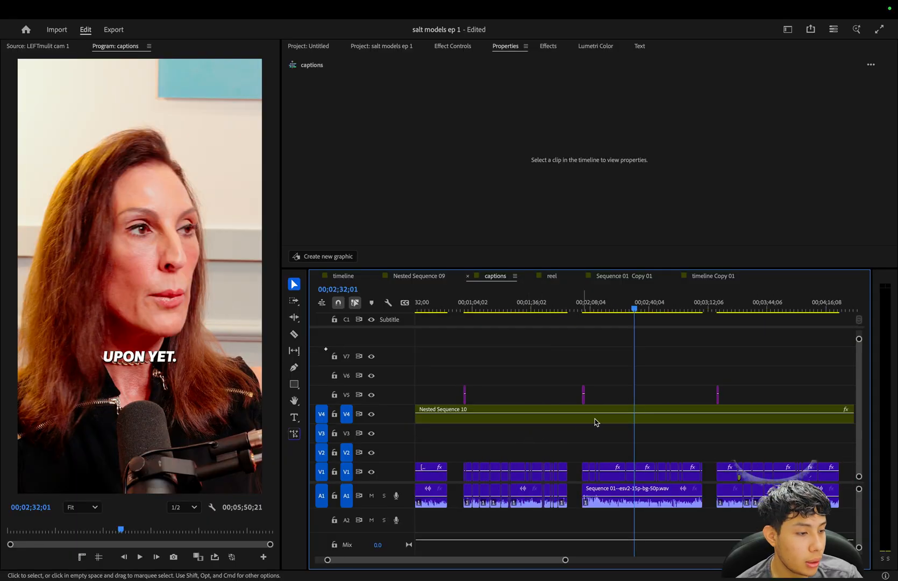
{"action": "key", "text": "minus"}
{"action": "key", "text": "minus"}
{"action": "key", "text": "equal"}
{"action": "key", "text": "minus"}
{"action": "key", "text": "equal"}
{"action": "key", "text": "equal"}
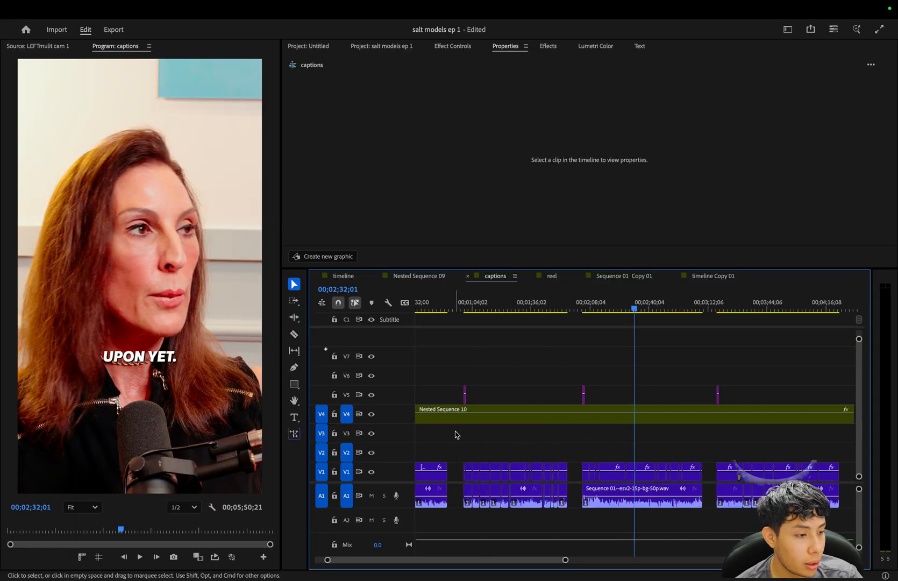
Play the sequence from its start with the lowered captions, then place the playhead at 00;00;02;20.
{"action": "key", "text": "Home"}
{"action": "left_click", "coordinate": [496, 356]}
{"action": "key", "text": "equal"}
{"action": "key", "text": "equal"}
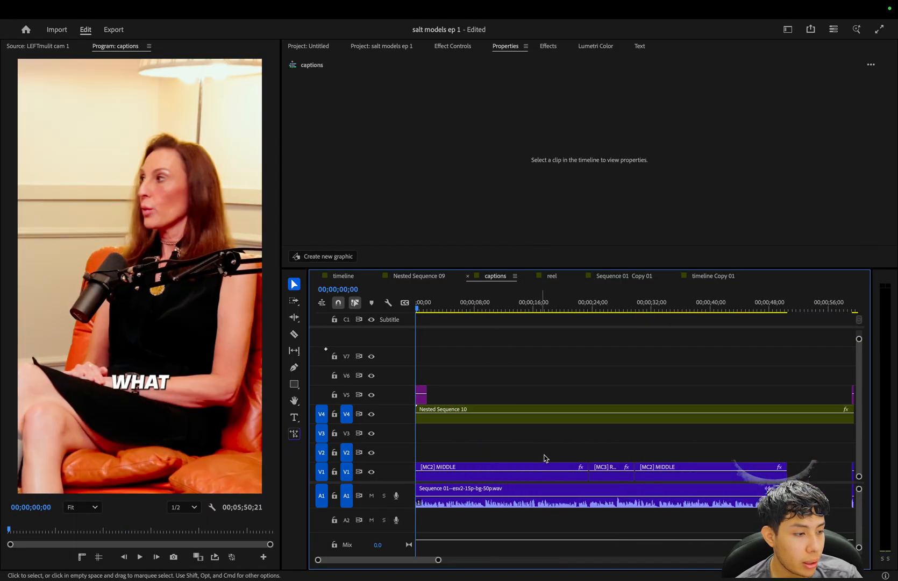
{"action": "key", "text": "equal"}
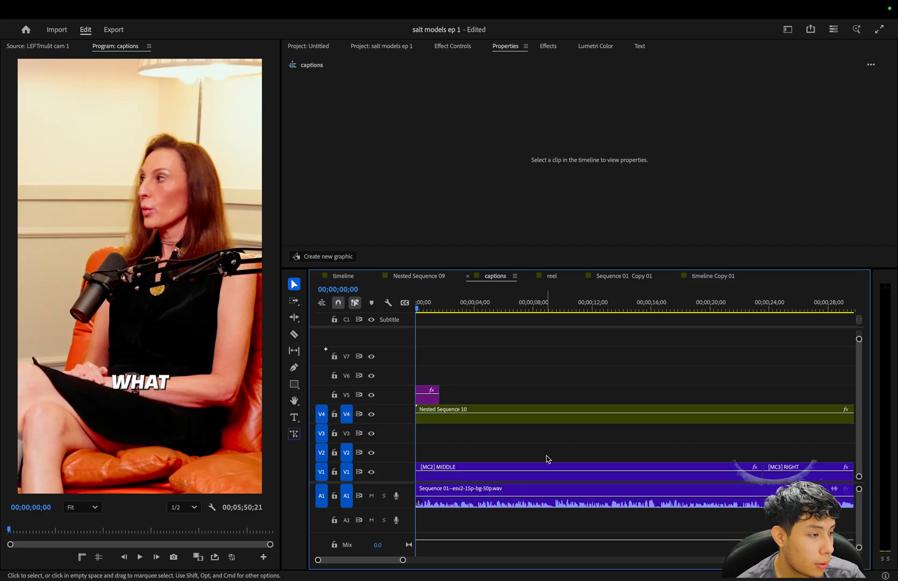
{"action": "key", "text": "space"}
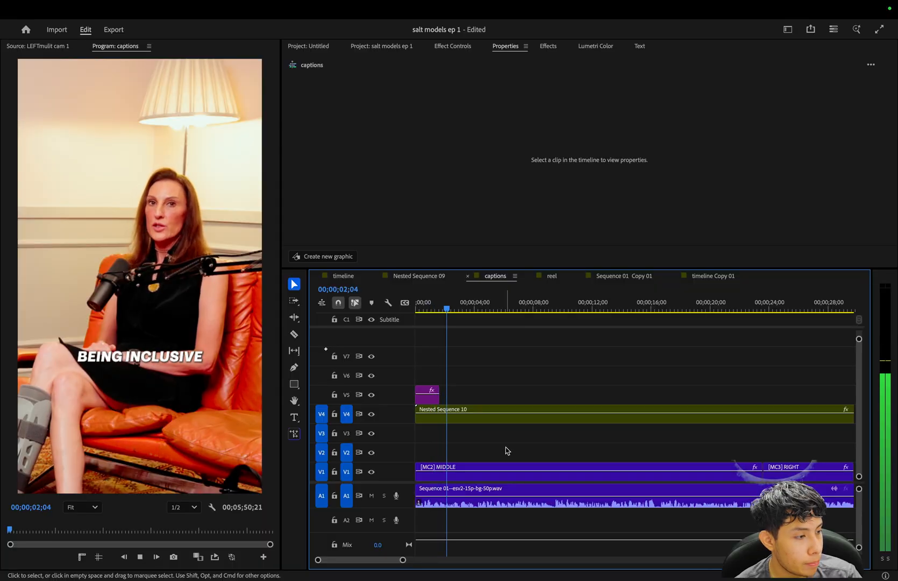
{"action": "key", "text": "space"}
{"action": "key", "text": "equal"}
{"action": "key", "text": "equal"}
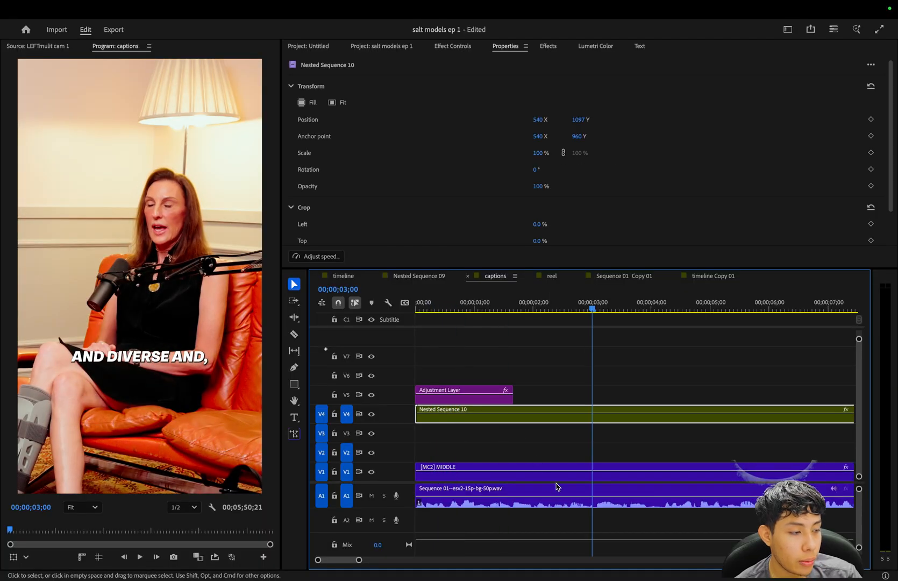
{"action": "left_click", "coordinate": [573, 306]}
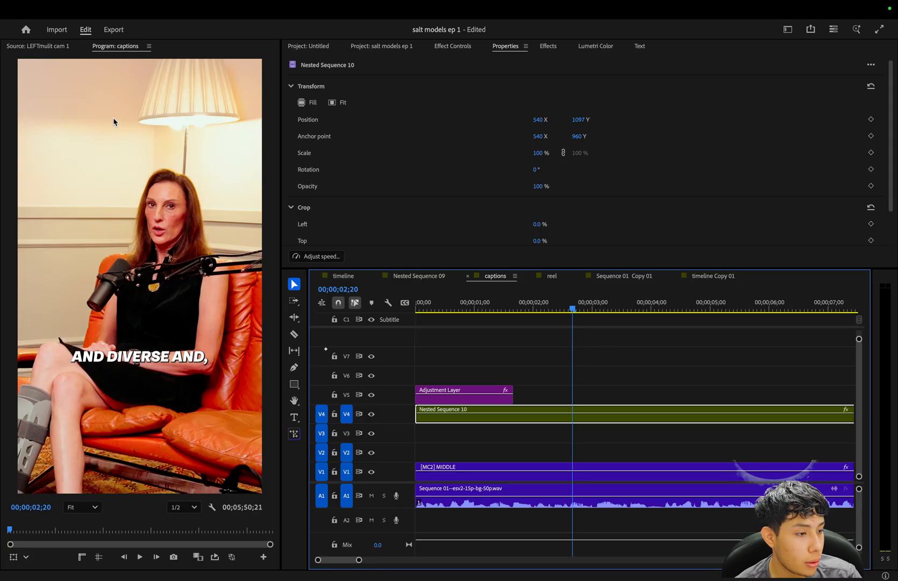
Mark an Out point at the end of the first reel segment, at 00;00;50;16.
{"action": "left_click", "coordinate": [591, 396]}
{"action": "key", "text": "minus"}
{"action": "key", "text": "minus"}
{"action": "key", "text": "minus"}
{"action": "key", "text": "minus"}
{"action": "left_click", "coordinate": [622, 414]}
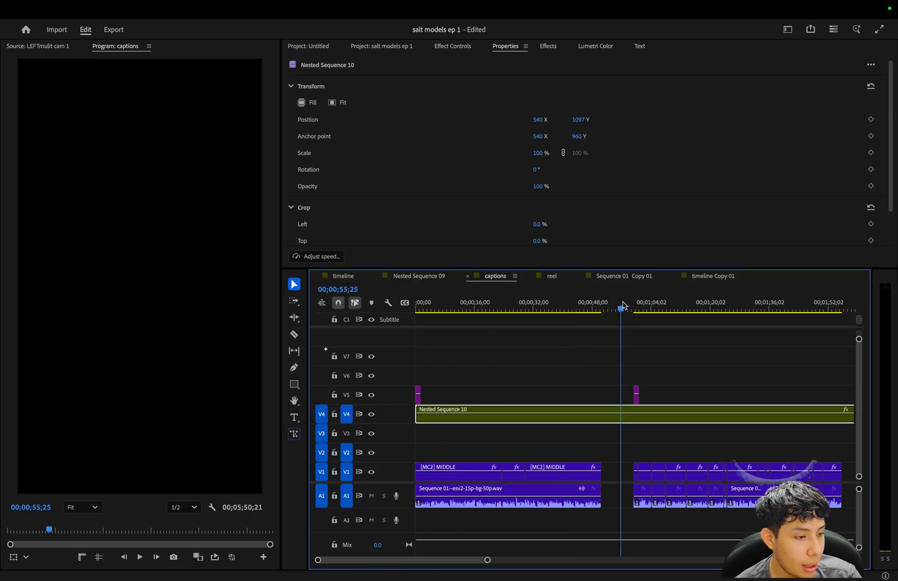
{"action": "key", "text": "equal"}
{"action": "key", "text": "equal"}
{"action": "key", "text": "equal"}
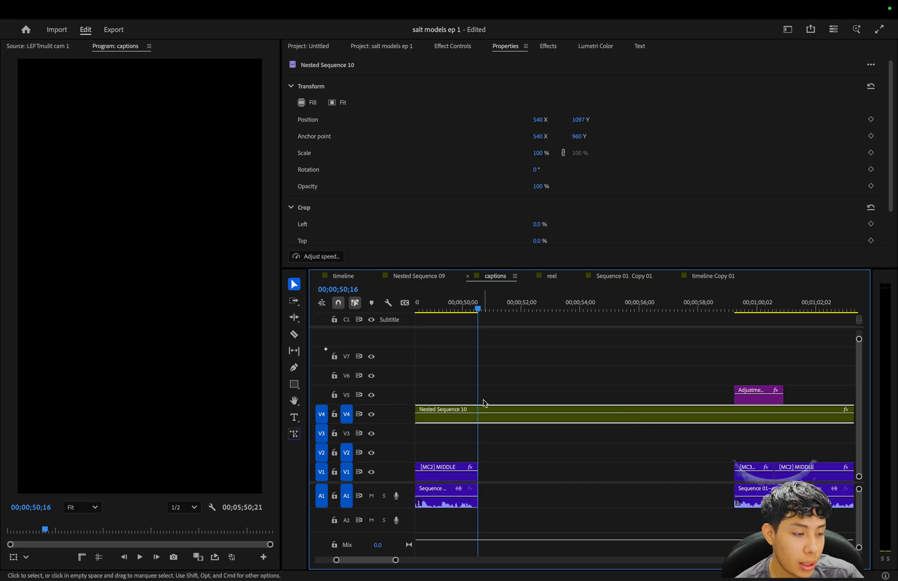
{"action": "key", "text": "o"}
Return the playhead to the start of the sequence and look over the marked range of the first reel.
{"action": "key", "text": "minus"}
{"action": "key", "text": "minus"}
{"action": "key", "text": "minus"}
{"action": "key", "text": "minus"}
{"action": "key", "text": "Home"}
{"action": "key", "text": "equal"}
{"action": "key", "text": "equal"}
{"action": "key", "text": "equal"}
{"action": "key", "text": "equal"}
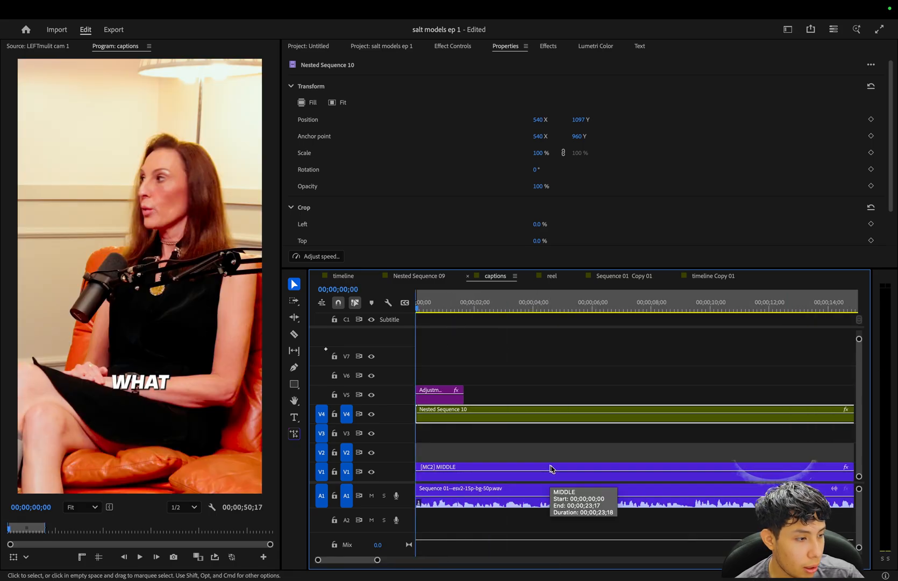
{"action": "key", "text": "minus"}
{"action": "key", "text": "minus"}
{"action": "key", "text": "minus"}
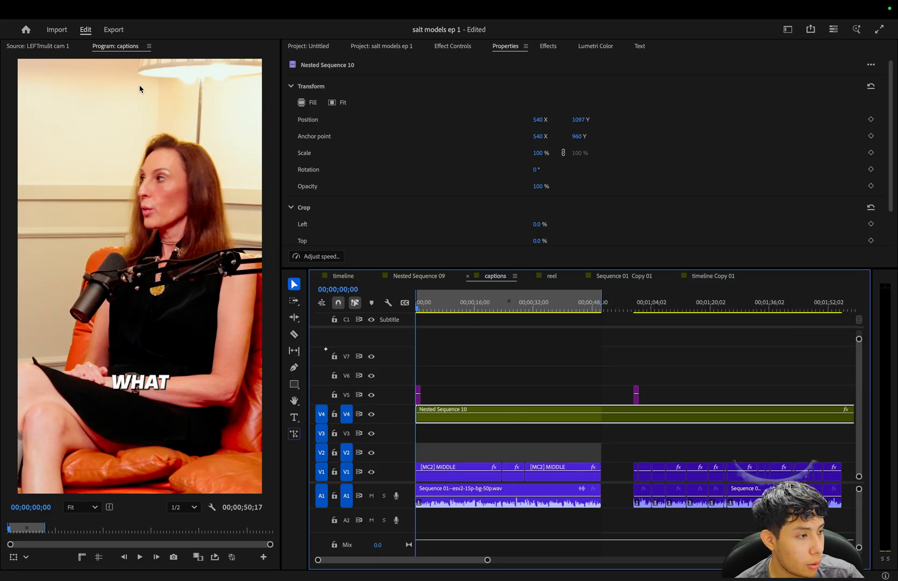
Open the export settings, name the file Saltmodels_BeingDiverse_ep_clip01 - and keep the range at Source In/Out.
{"action": "left_click", "coordinate": [113, 33]}
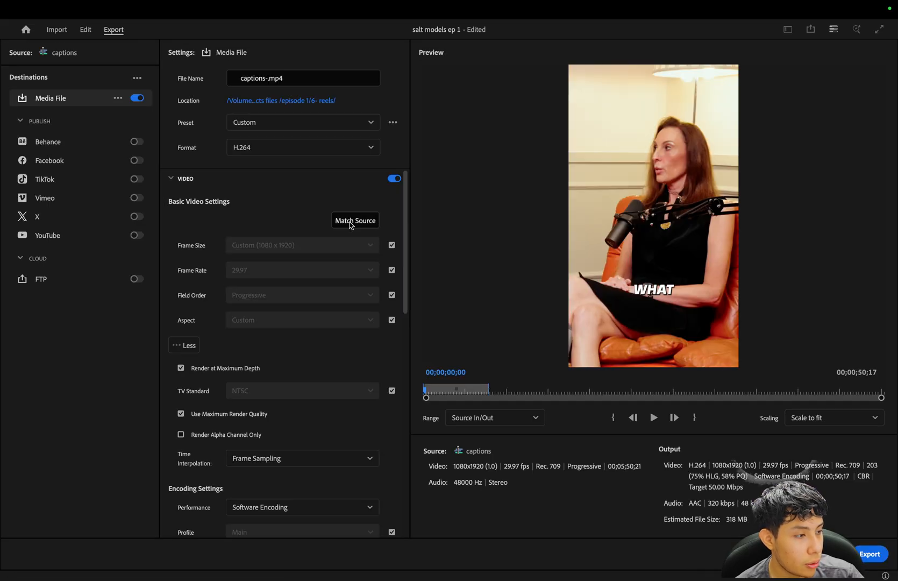
{"action": "left_click_drag", "start_coordinate": [267, 78], "coordinate": [220, 80]}
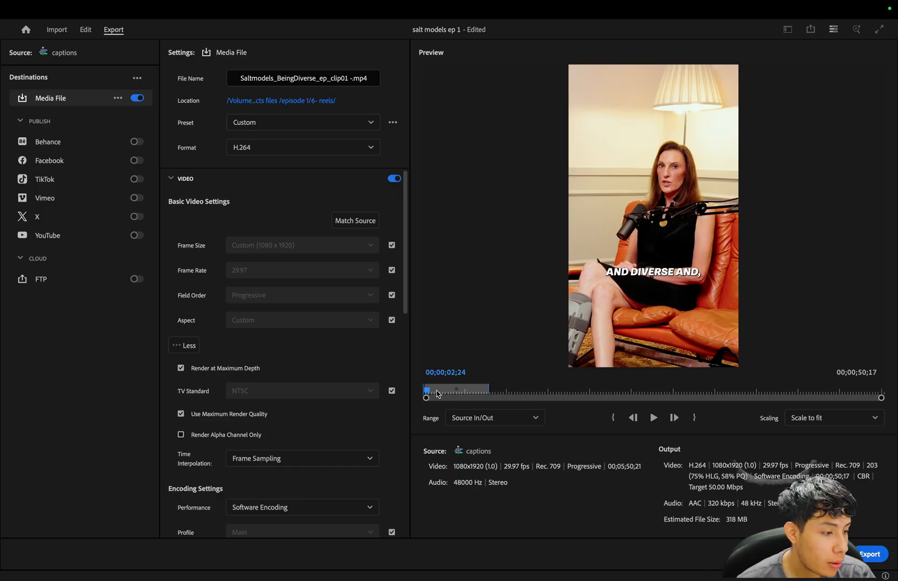
{"action": "left_click", "coordinate": [449, 418]}
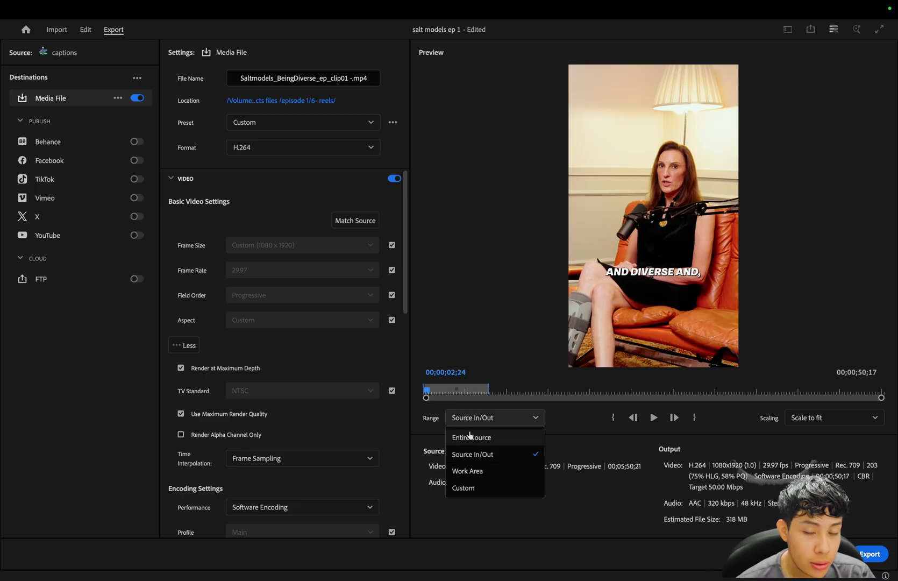
{"action": "left_click", "coordinate": [422, 424]}
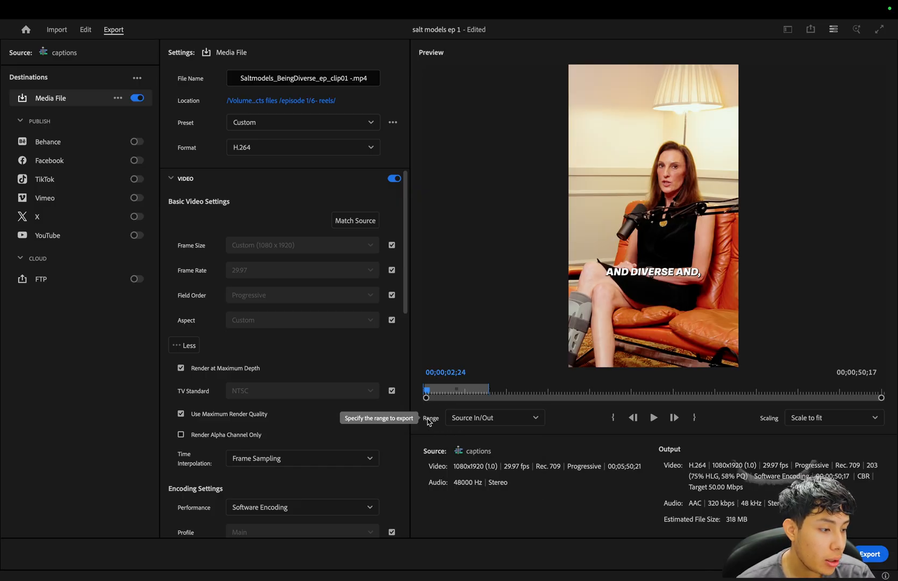
Keep the export range at Source In/Out and correct the file name to Saltmodels_BeingDiverse_ep1_clip01 -.
{"action": "left_click", "coordinate": [479, 421]}
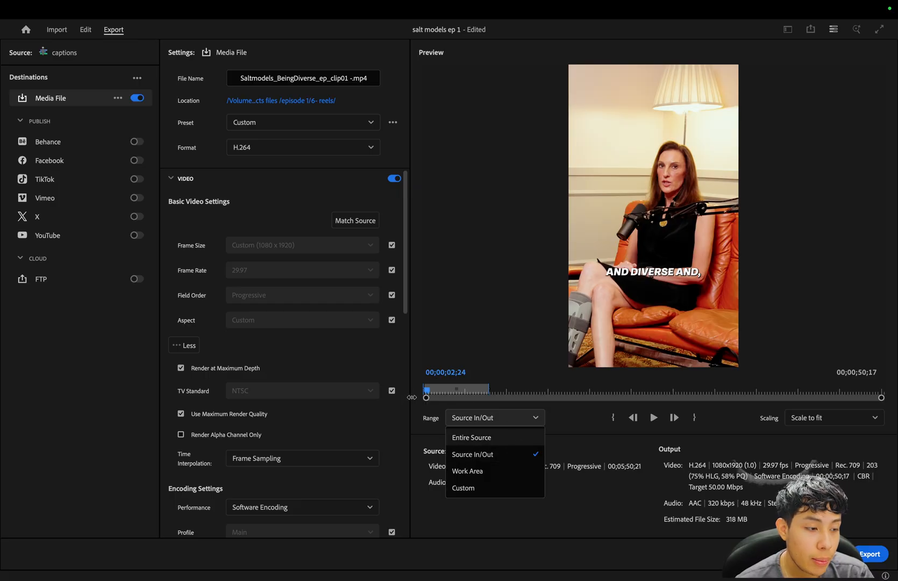
{"action": "left_click", "coordinate": [493, 455]}
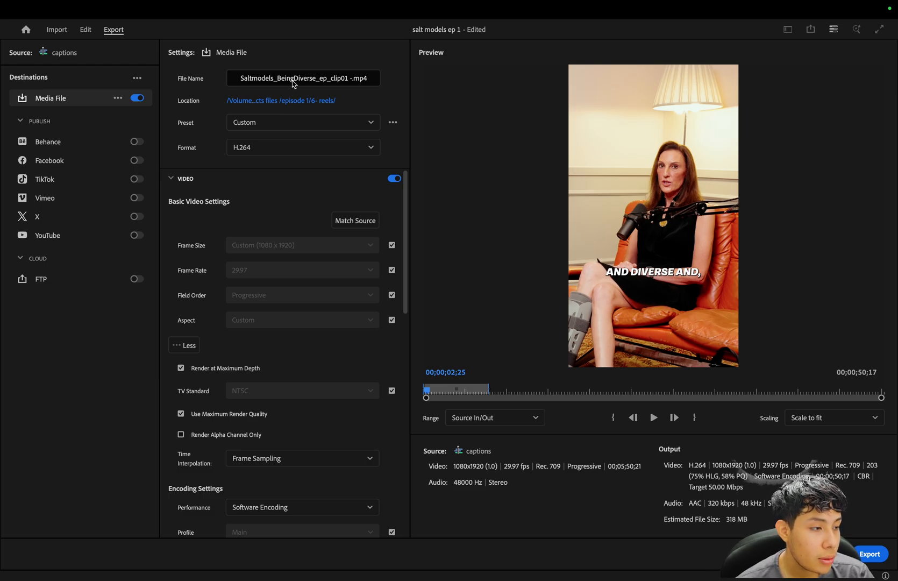
{"action": "left_click", "coordinate": [326, 79]}
{"action": "type", "text": "1"}
{"action": "key", "text": "Return"}
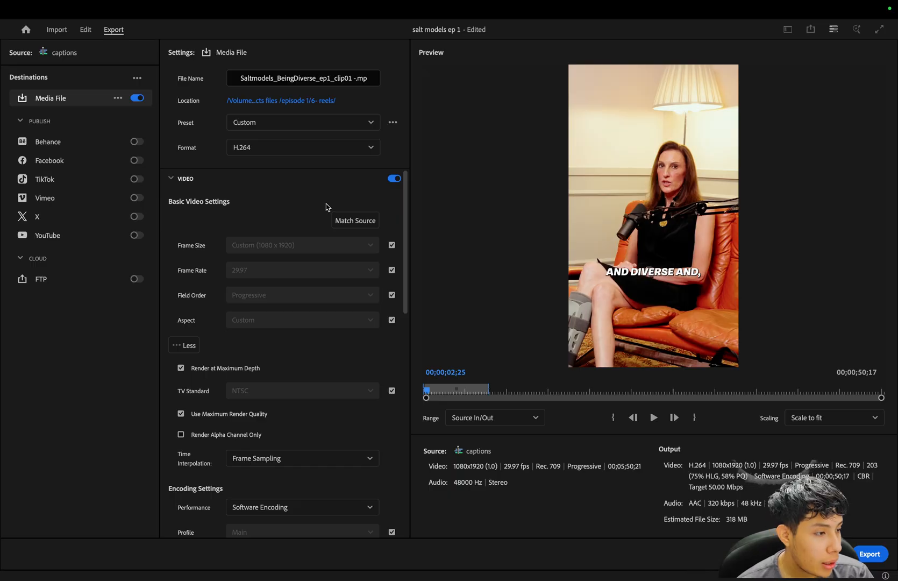
Review the video export settings from frame size through the encoding and bitrate options.
{"action": "scroll", "coordinate": [327, 210], "scroll_direction": "down", "scroll_amount": 2}
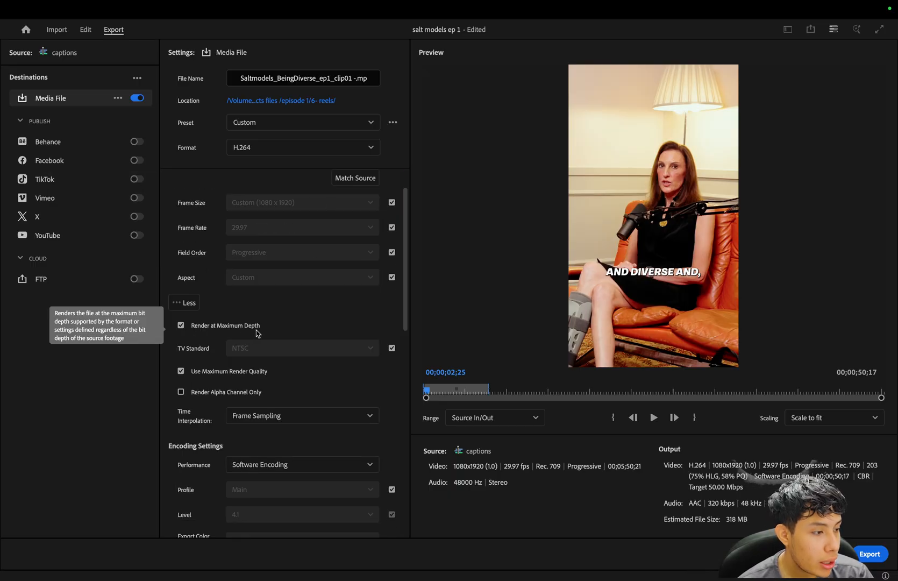
{"action": "scroll", "coordinate": [259, 333], "scroll_direction": "down", "scroll_amount": 5}
{"action": "scroll", "coordinate": [241, 272], "scroll_direction": "down", "scroll_amount": 14}
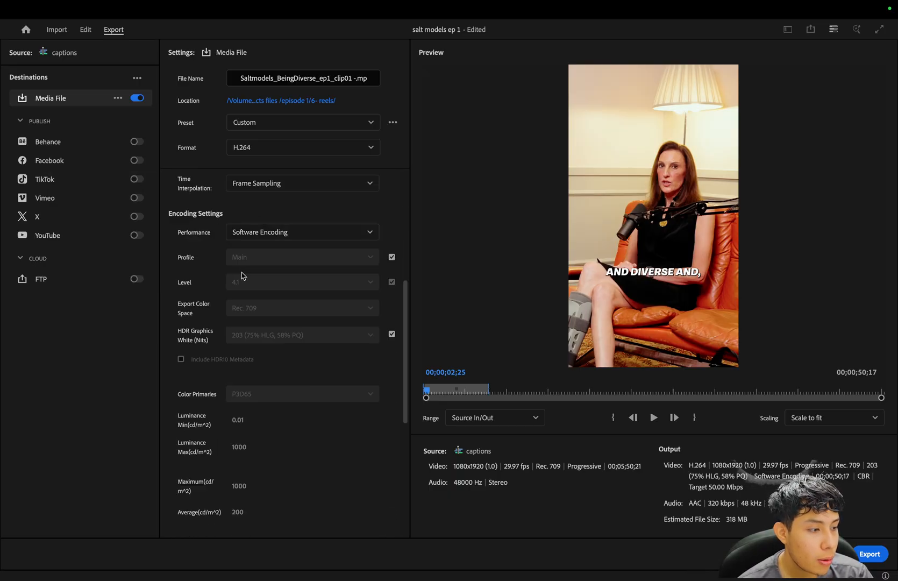
{"action": "left_click", "coordinate": [311, 387]}
{"action": "left_click", "coordinate": [293, 403]}
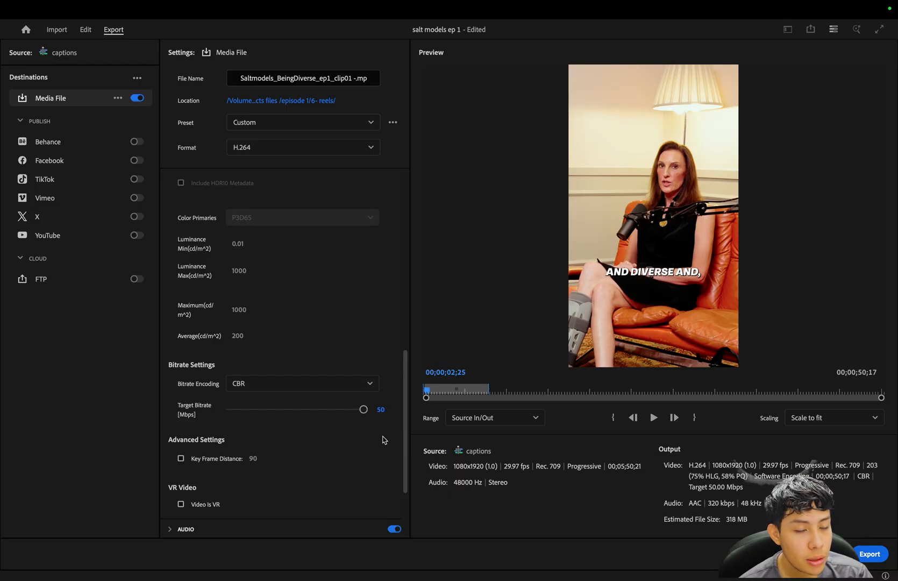
{"action": "scroll", "coordinate": [385, 436], "scroll_direction": "up", "scroll_amount": 15}
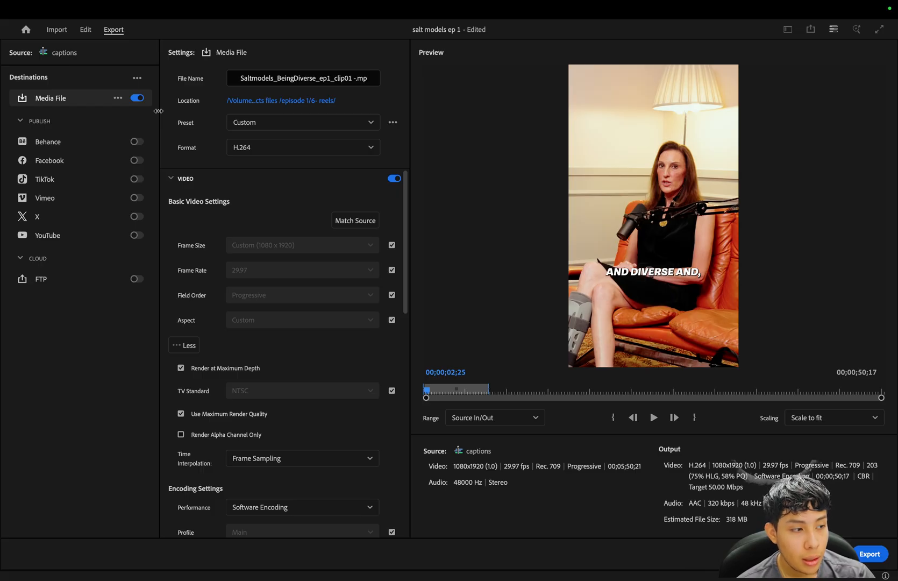
{"action": "mouse_move", "coordinate": [667, 578]}
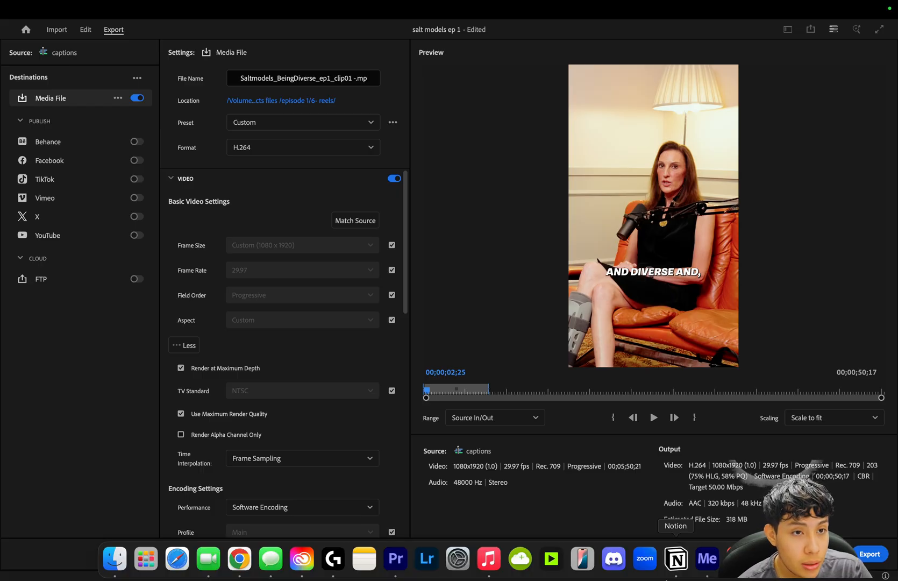